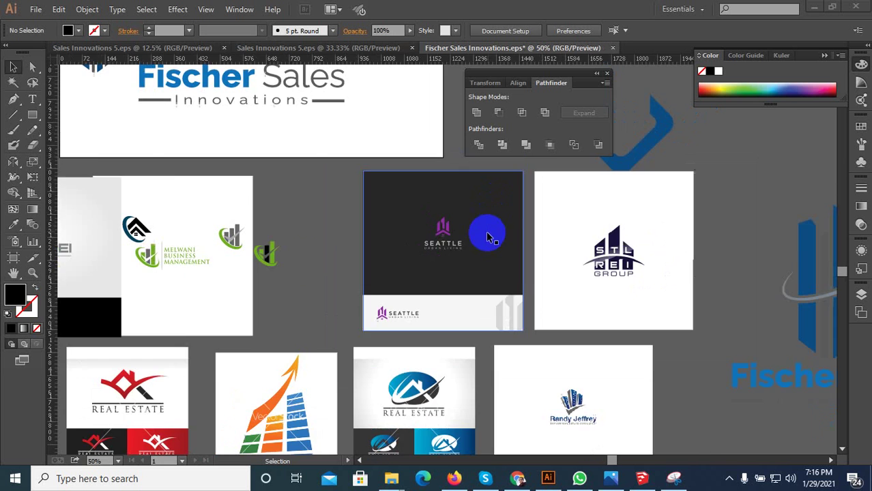
- Draw a thin upright black bar to the left of the logo
scroll(450, 253, "up", 4)
scroll(463, 199, "up", 2)
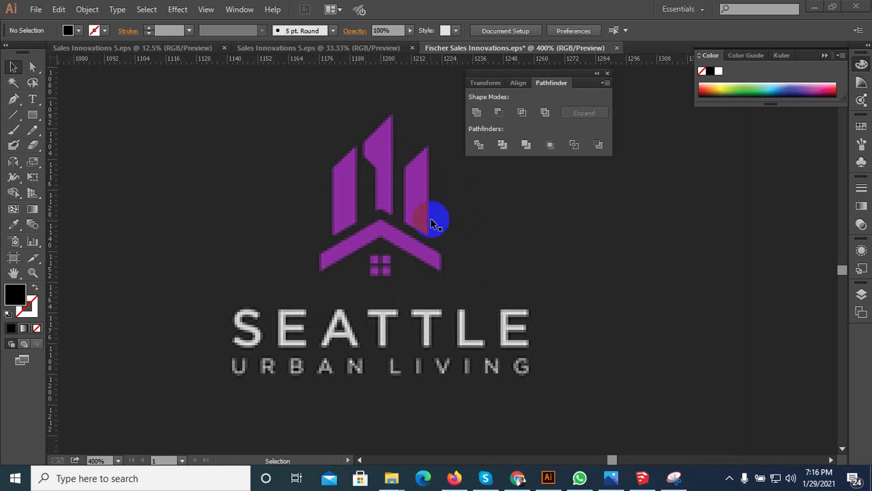
left_click(32, 115)
left_click_drag(215, 211, 230, 296)
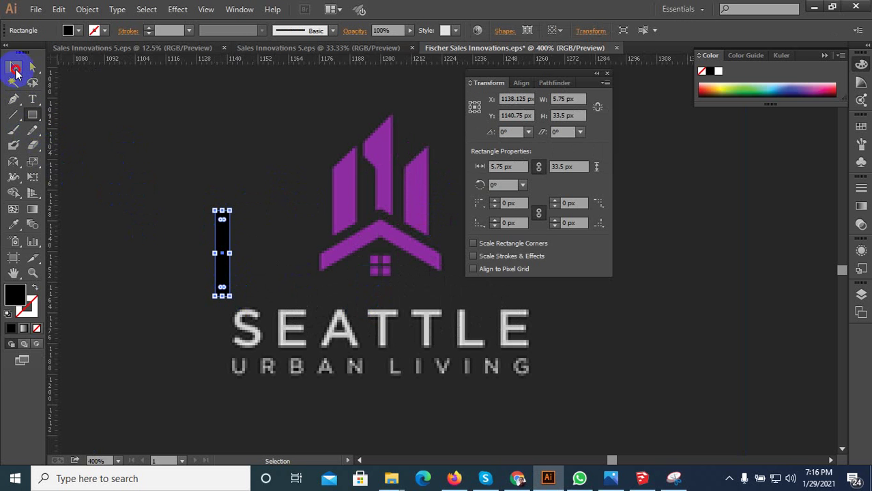
- Rotate the bar to 300.54° and place it over the roof's left slope
left_click_drag(233, 300, 162, 317)
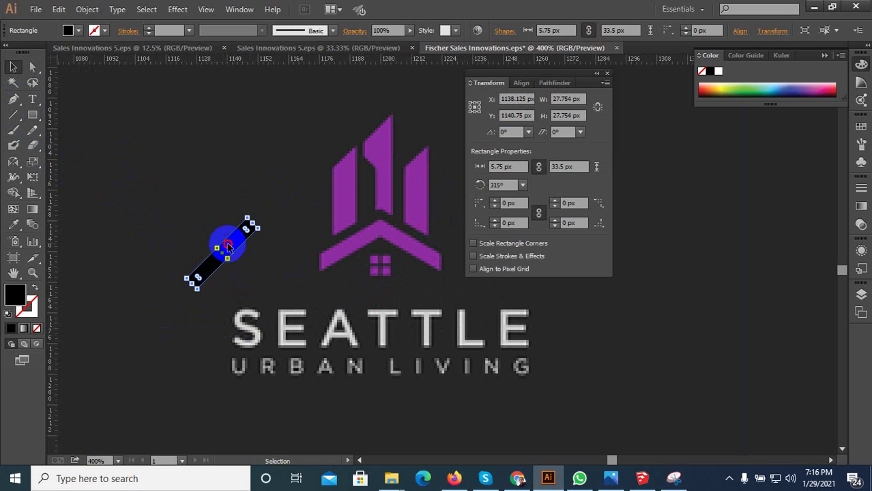
left_click_drag(229, 245, 356, 254)
scroll(355, 253, "up", 2)
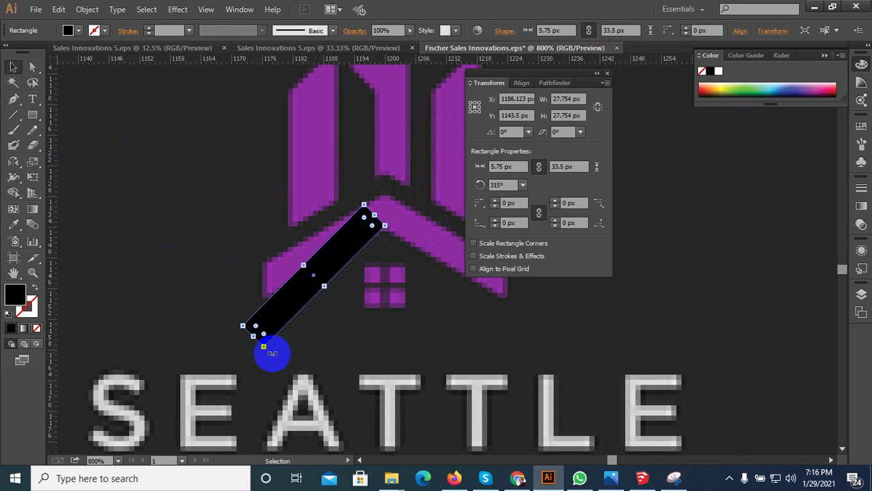
mouse_move(268, 352)
left_mouse_down()
mouse_move(214, 341)
mouse_move(216, 369)
left_mouse_up()
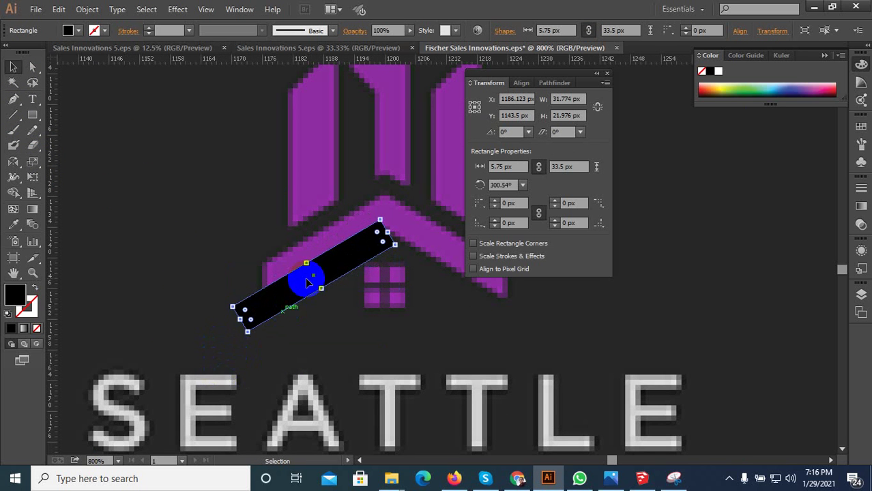
scroll(370, 247, "up", 1)
mouse_move(368, 248)
left_mouse_down()
mouse_move(374, 213)
mouse_move(341, 230)
left_mouse_up()
scroll(340, 230, "down", 1)
scroll(349, 243, "up", 1)
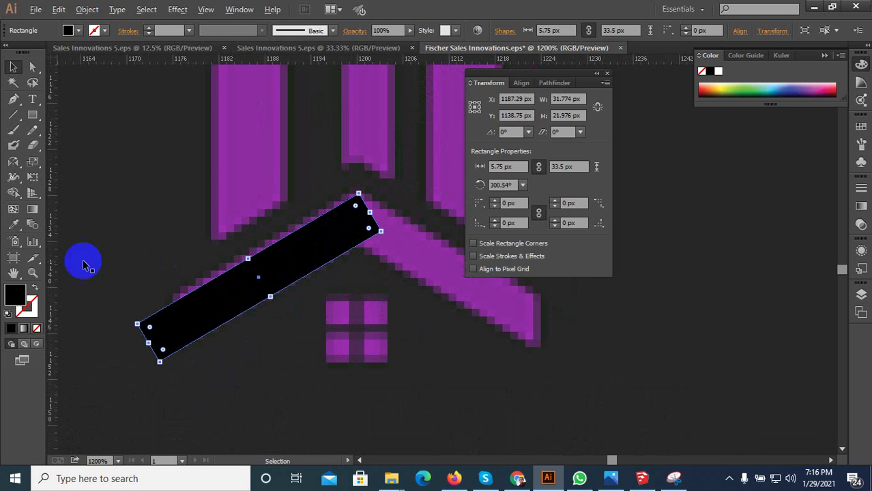
- Make a vertically reflected copy of the bar and slide it to the right
left_click(13, 166)
left_click_drag(13, 166, 56, 181)
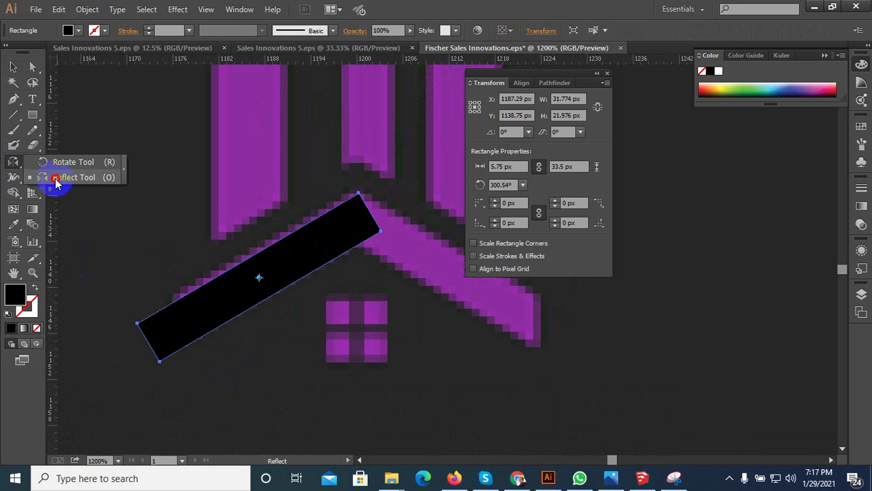
double_click(13, 164)
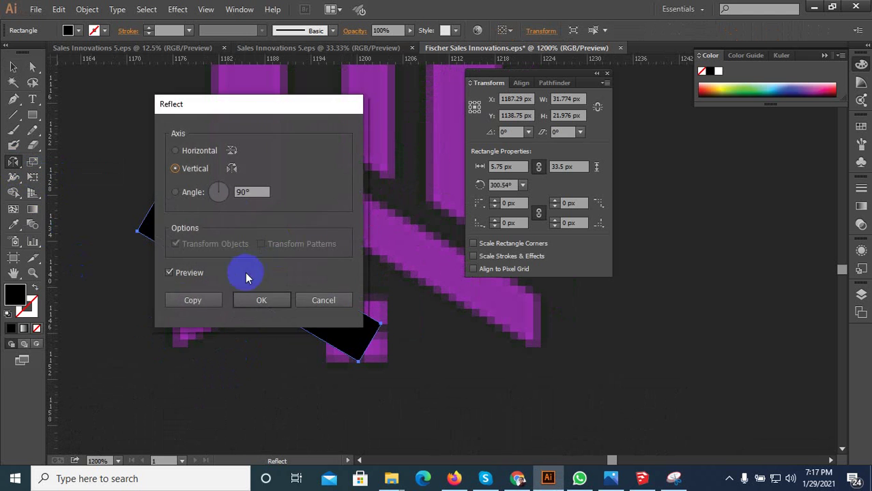
left_click(171, 271)
key("v")
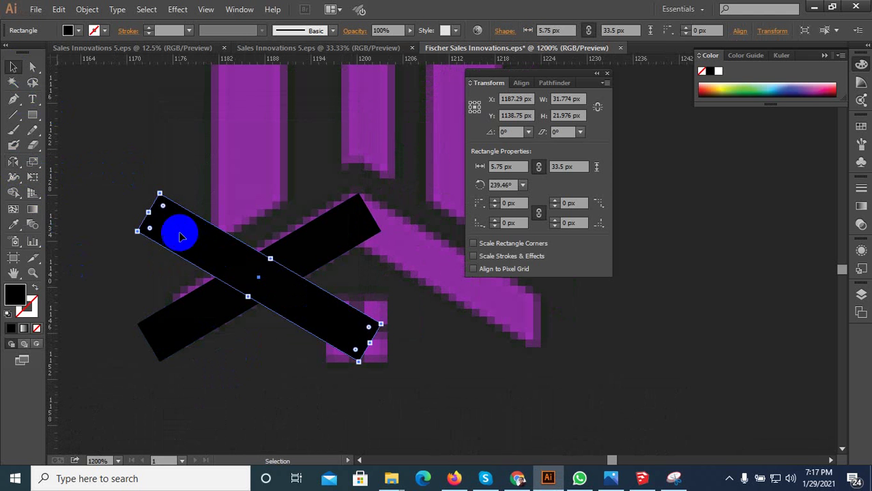
left_click_drag(176, 231, 376, 225)
- Select both bars and align them with Horizontal Align Center
scroll(362, 200, "up", 1)
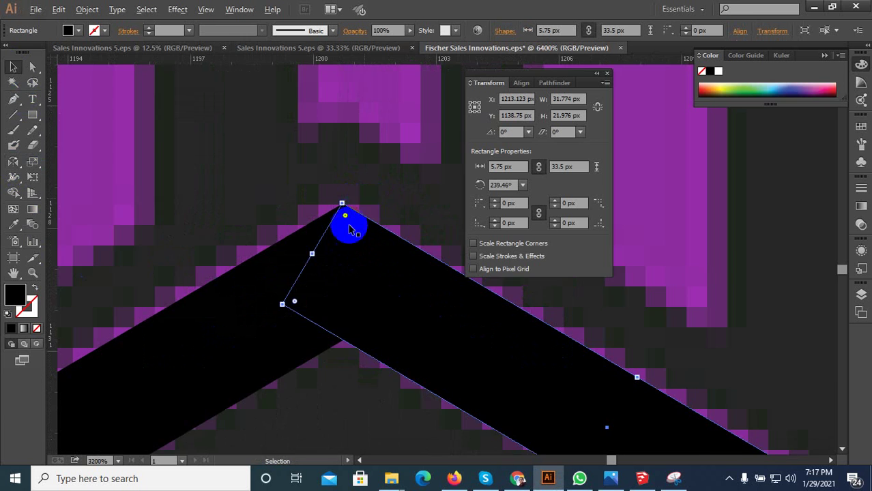
scroll(345, 228, "up", 1)
left_click(325, 236)
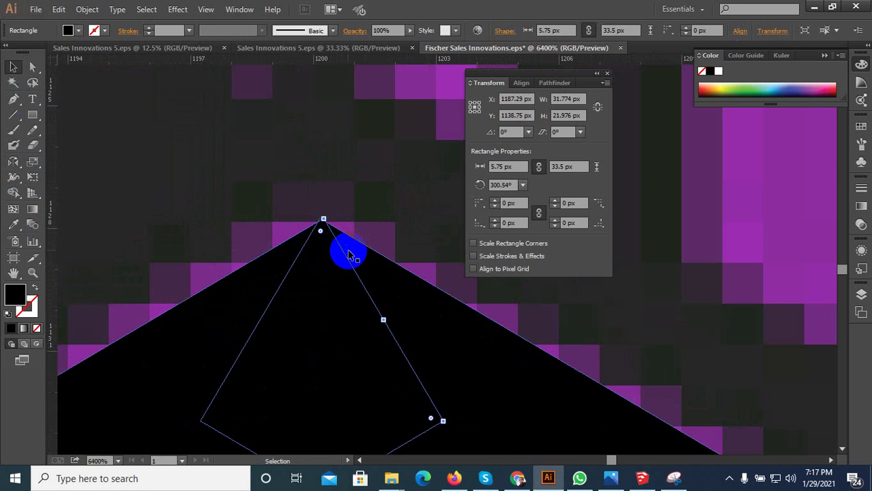
key("ctrl+z")
left_click(300, 273, "shift")
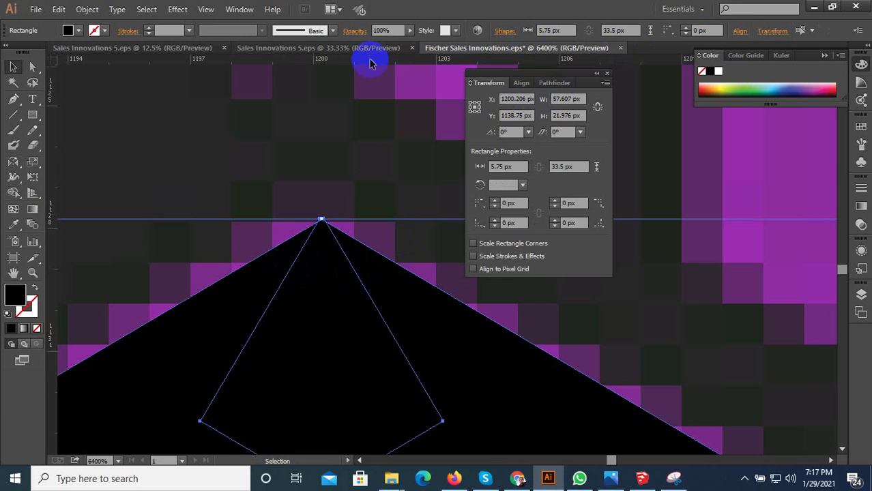
scroll(373, 122, "down", 2)
scroll(350, 156, "down", 3)
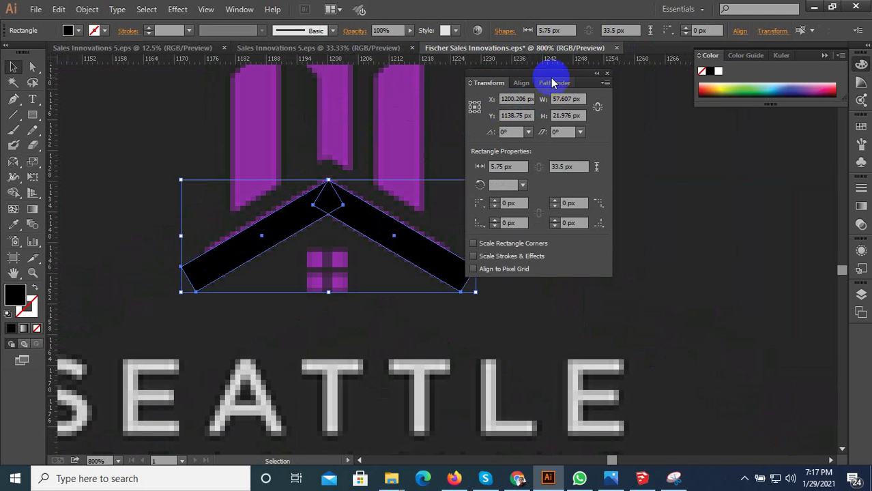
left_click(522, 83)
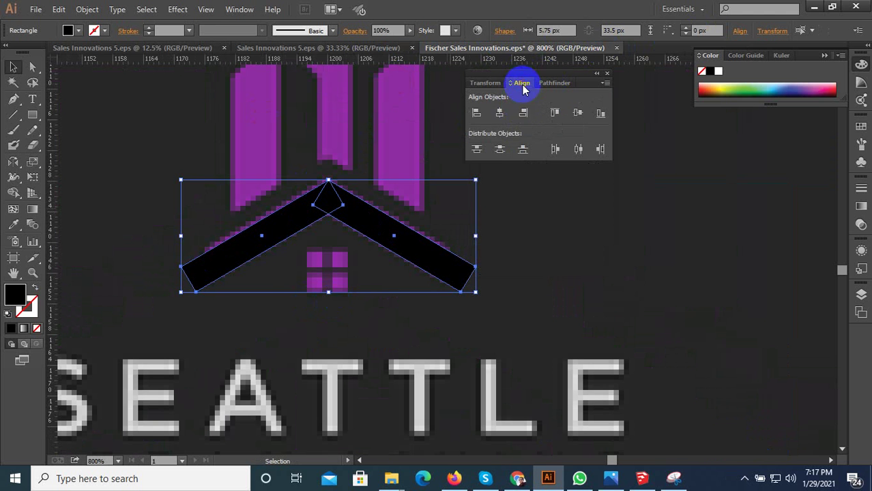
left_click(500, 113)
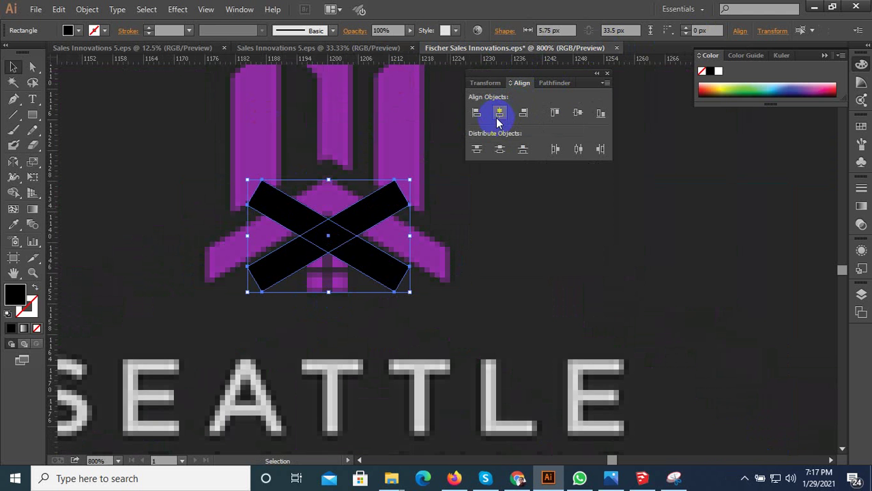
- Move one bar to the right so the two bars form a peak
left_click(351, 162)
left_click_drag(303, 219, 432, 222)
left_click(372, 208, "shift")
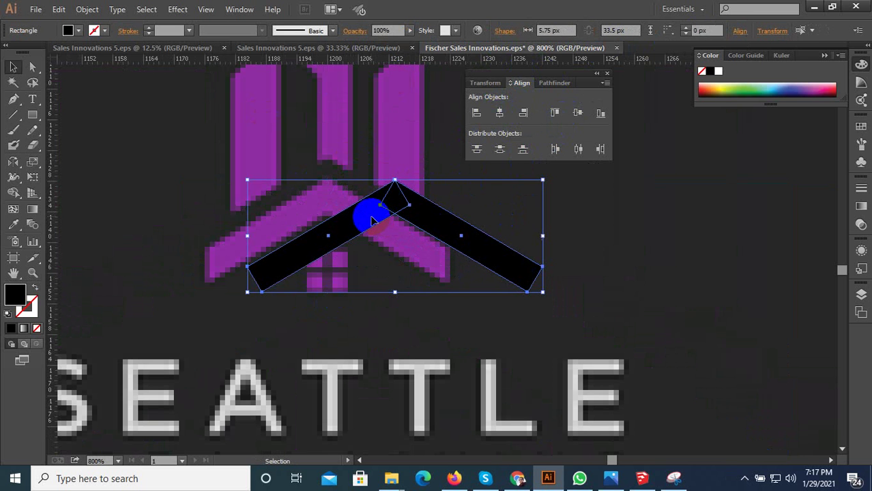
scroll(394, 184, "up", 1)
scroll(395, 184, "up", 3)
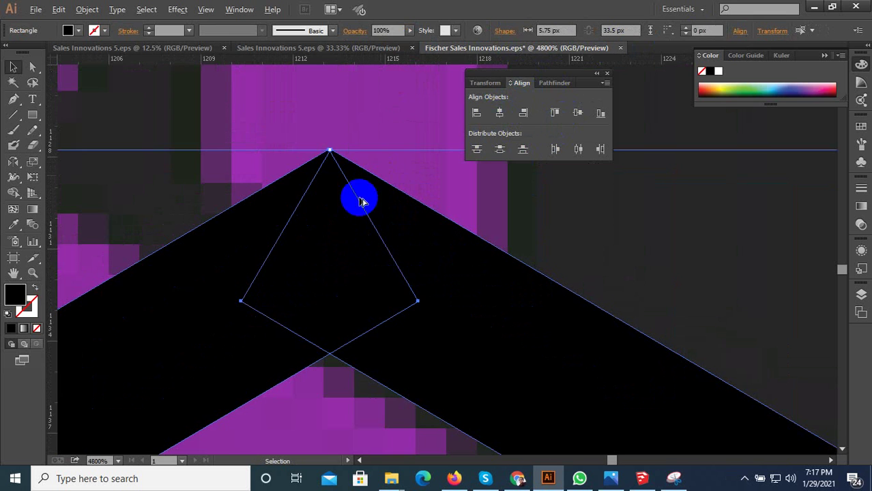
scroll(362, 201, "up", 1)
left_click(370, 146)
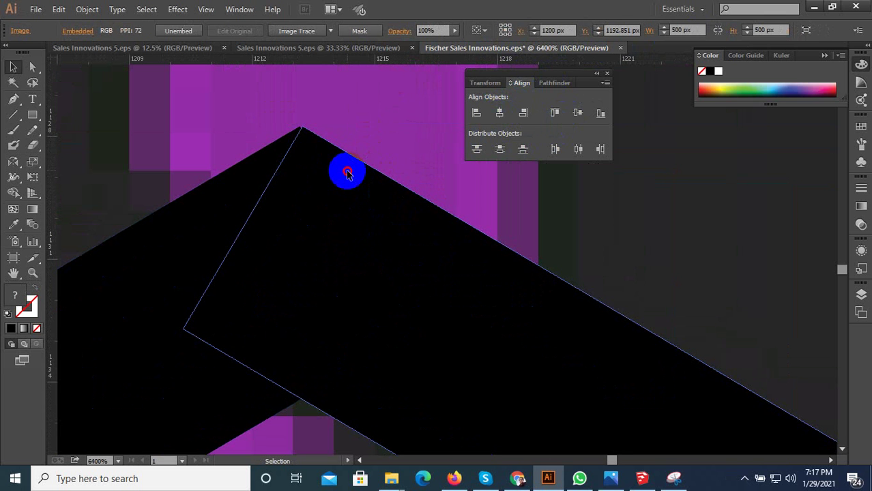
- Move both peaked bars left onto the purple roof
left_click(346, 174)
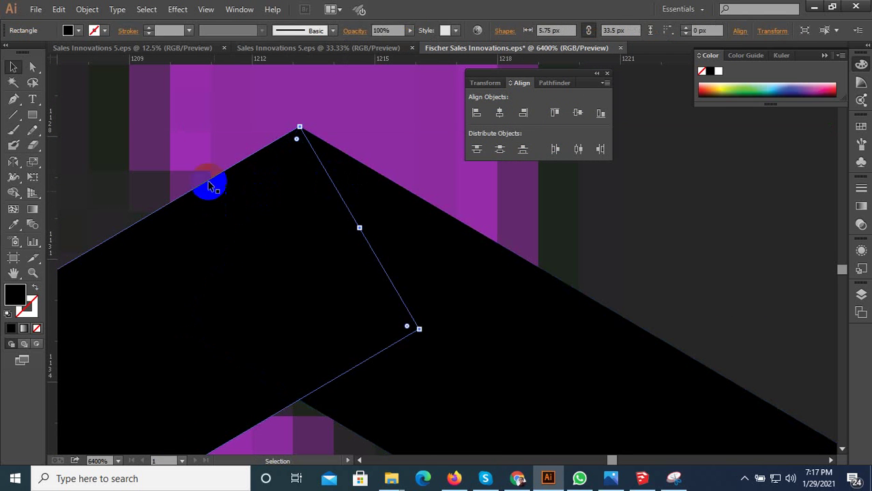
scroll(362, 226, "down", 1)
scroll(382, 224, "down", 1)
scroll(436, 220, "down", 3)
left_click(387, 240, "shift")
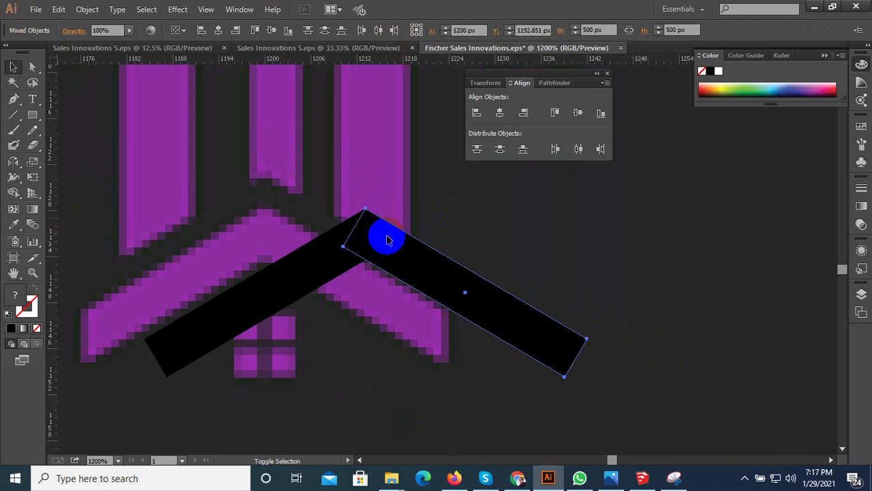
scroll(471, 236, "down", 2)
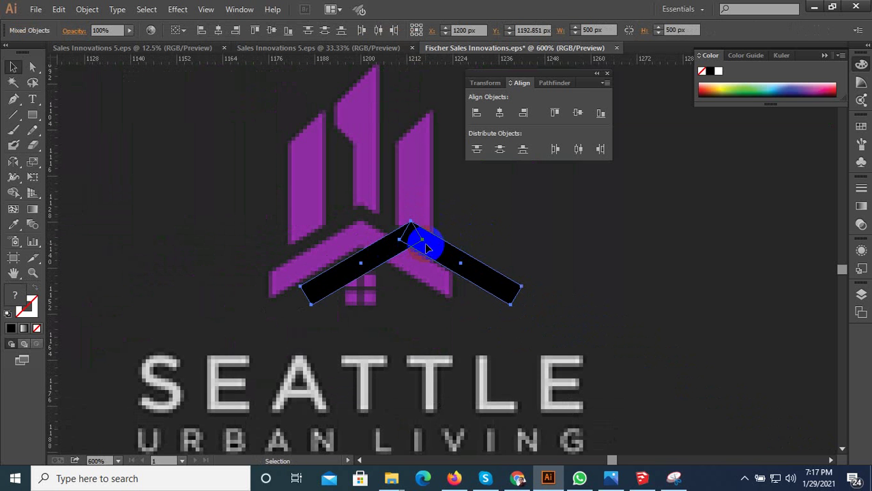
left_click_drag(425, 248, 401, 259)
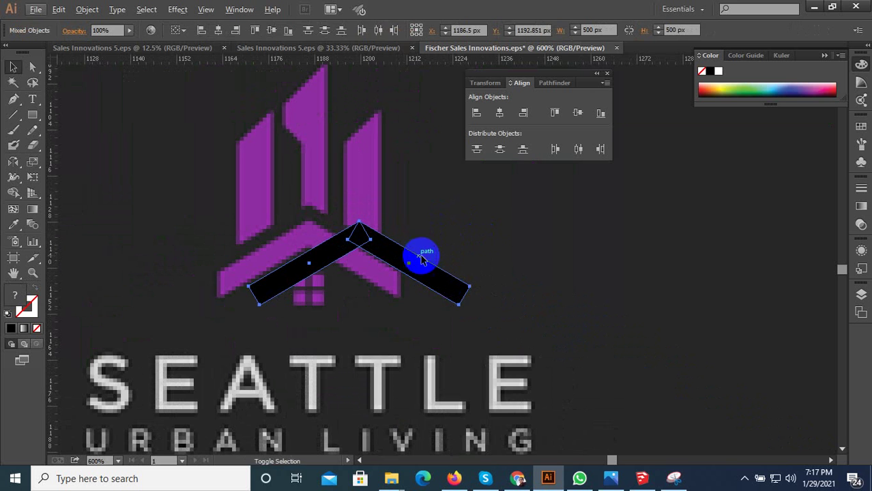
- Nudge one bar left so the peak lines up with the purple roof
left_click(335, 225)
scroll(364, 235, "up", 3)
left_click_drag(359, 239, 238, 233)
scroll(479, 237, "down", 2)
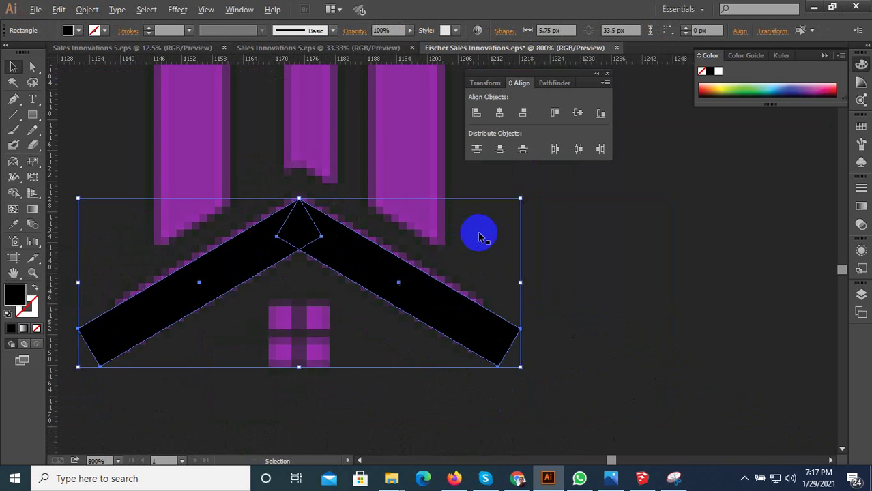
scroll(356, 267, "down", 2)
scroll(356, 269, "up", 1)
left_click(356, 272)
scroll(399, 310, "down", 1)
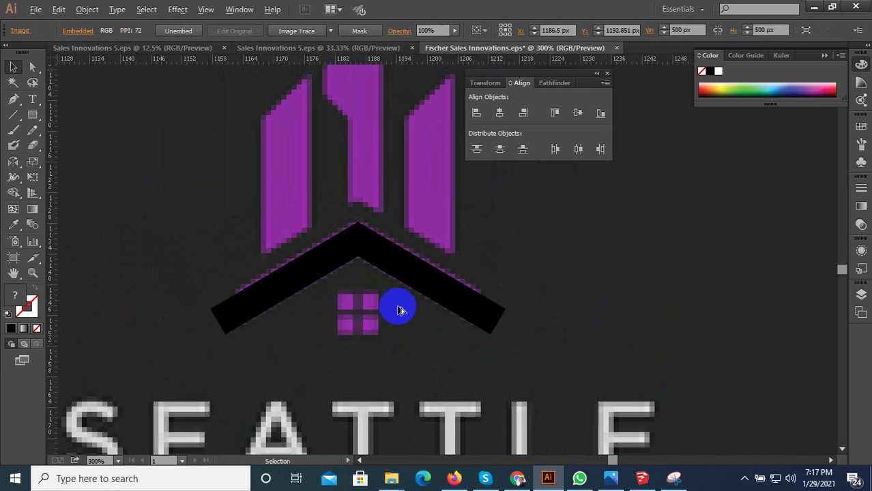
scroll(400, 311, "down", 2)
- Enter the Melwani house logo group to inspect its parts, then exit
left_click_drag(335, 311, 471, 259)
scroll(346, 275, "down", 2)
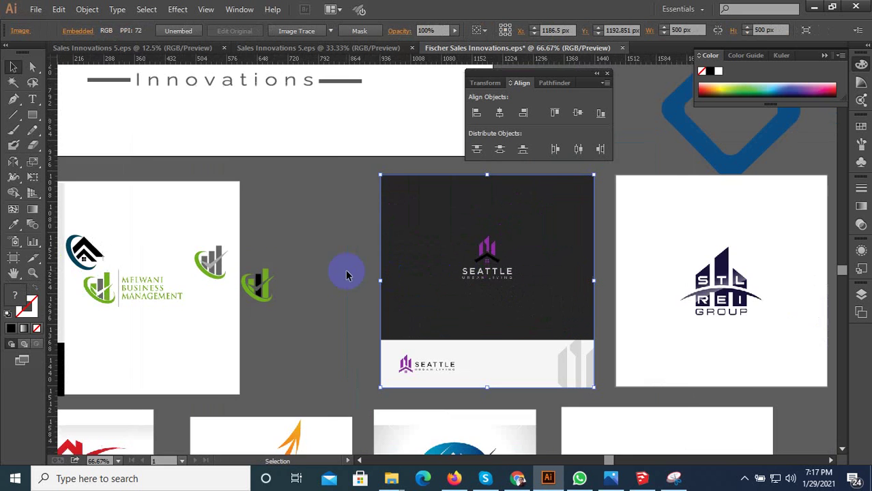
scroll(232, 266, "left", 3)
scroll(263, 249, "up", 4)
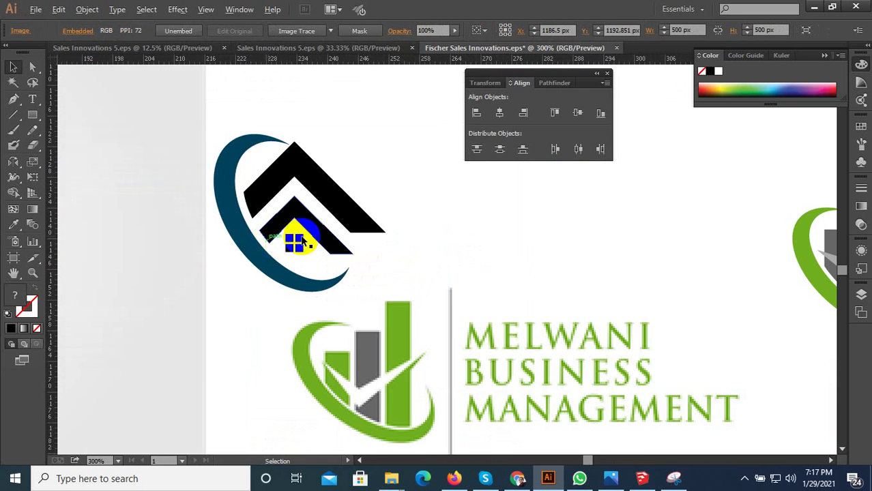
scroll(302, 242, "up", 3)
left_click(335, 242)
double_click(335, 242)
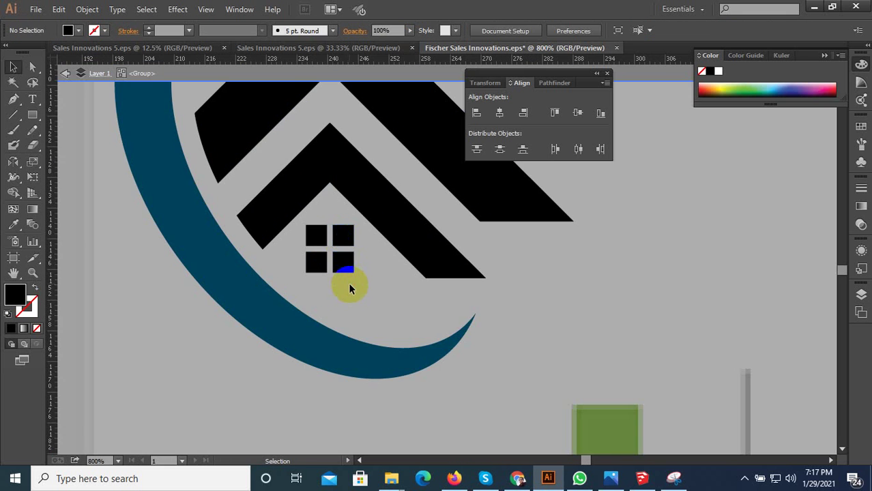
key("ctrl+a")
key("Escape")
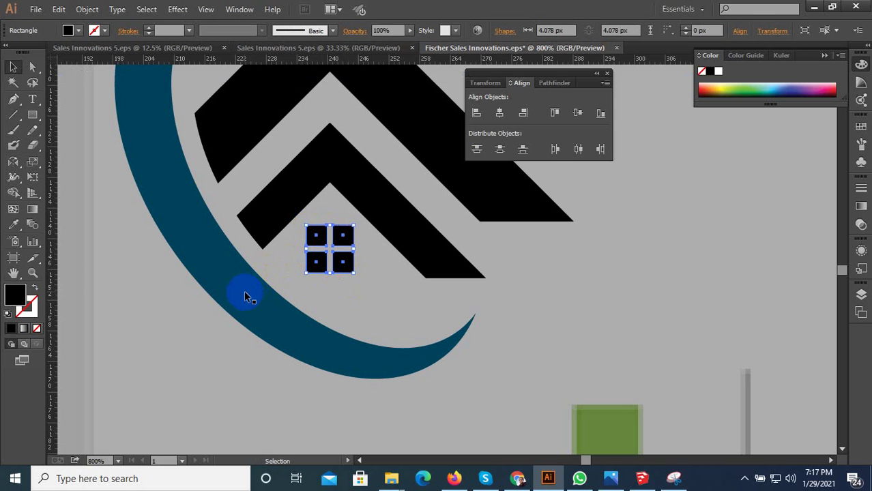
- Move the 2x2 black window squares onto the house's purple window
scroll(468, 287, "down", 3)
scroll(458, 283, "right", 5)
scroll(459, 283, "right", 5)
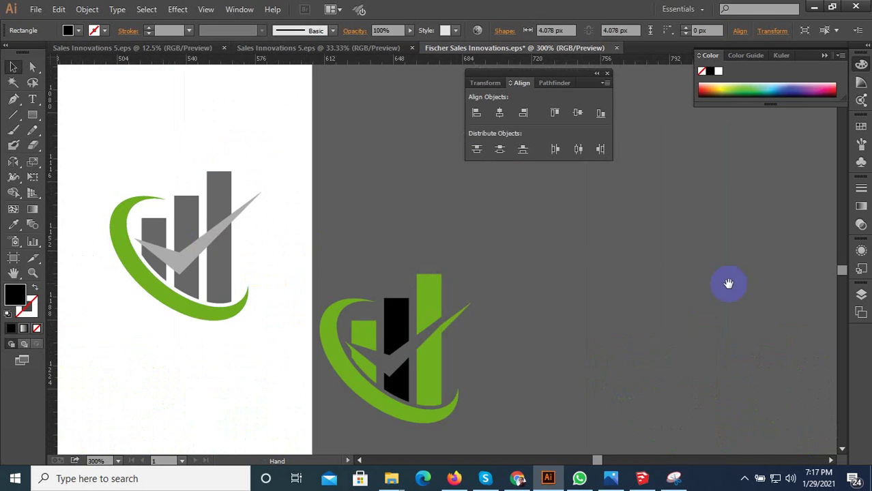
scroll(726, 284, "right", 5)
scroll(666, 258, "right", 5)
scroll(634, 246, "right", 3)
scroll(595, 247, "up", 1)
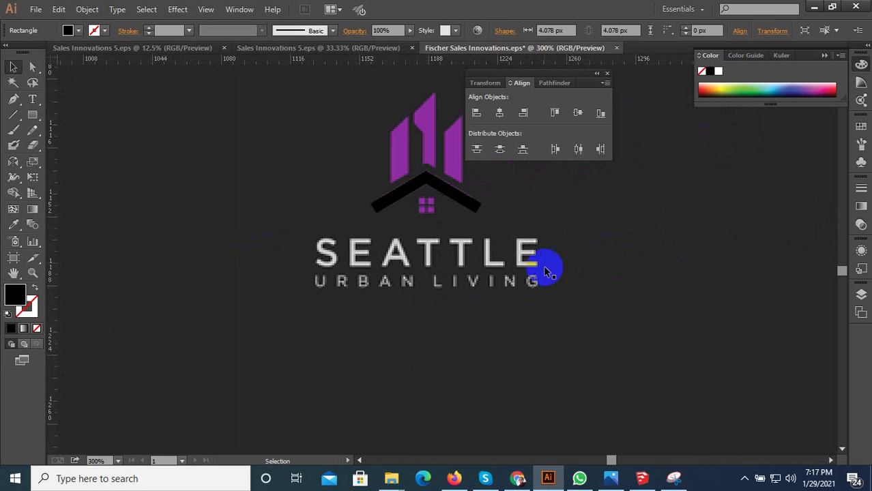
scroll(549, 269, "up", 1)
scroll(431, 206, "up", 1)
left_click(437, 246)
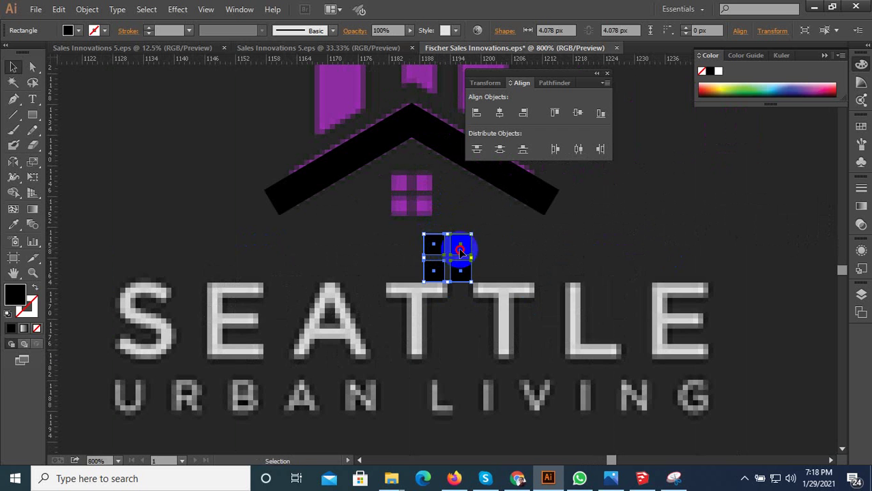
left_click_drag(460, 251, 429, 181)
- Resize the window squares to about 3.3 px to match the purple window
scroll(434, 171, "up", 1)
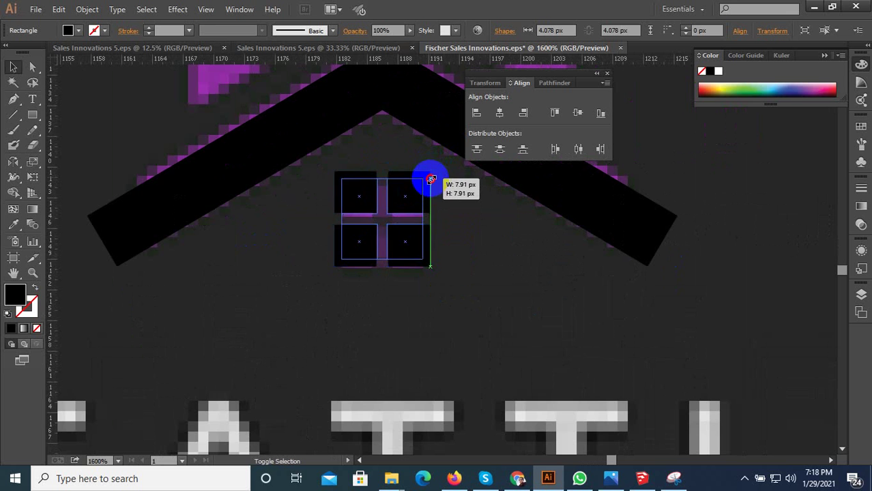
left_click_drag(430, 174, 424, 183)
scroll(386, 273, "down", 1)
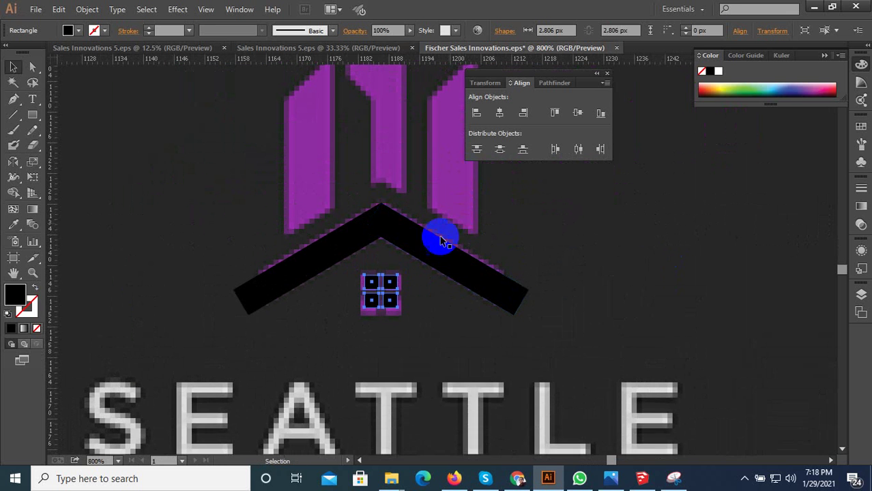
scroll(394, 214, "up", 1)
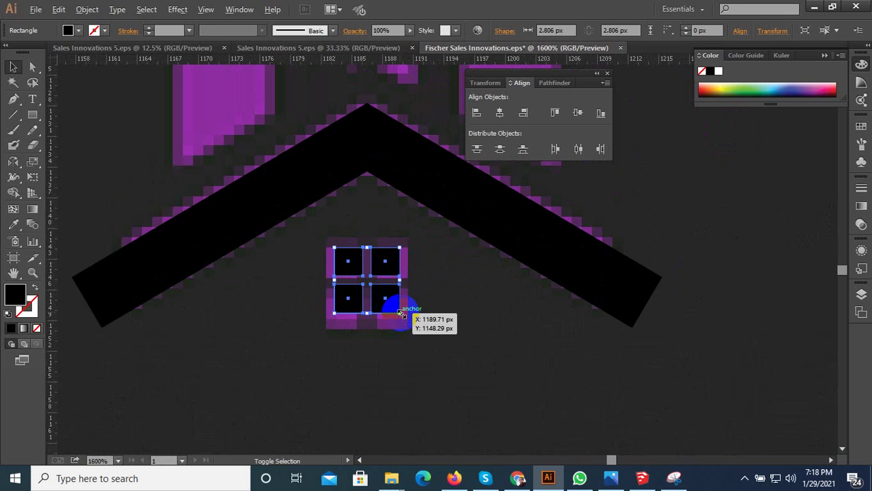
left_click_drag(402, 314, 408, 321)
scroll(471, 338, "down", 1)
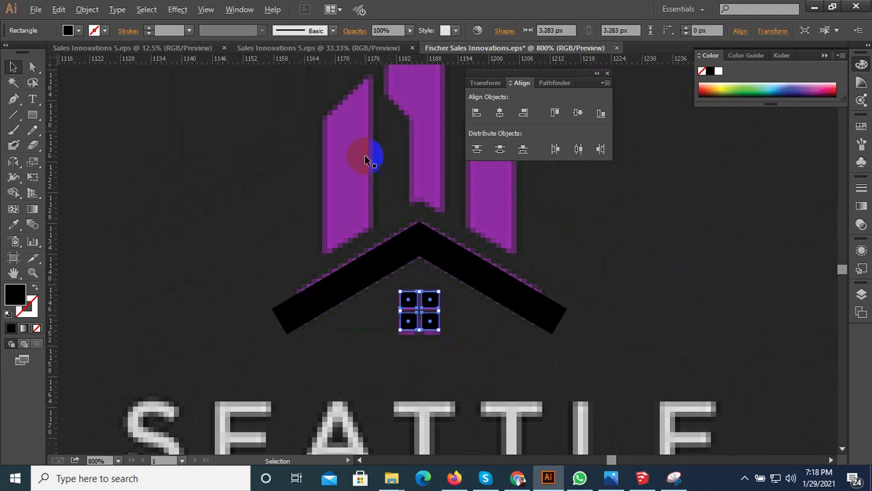
left_click(12, 101)
- Draw a black bar over the left building and lower its top-left corner to slant it
scroll(317, 282, "down", 2)
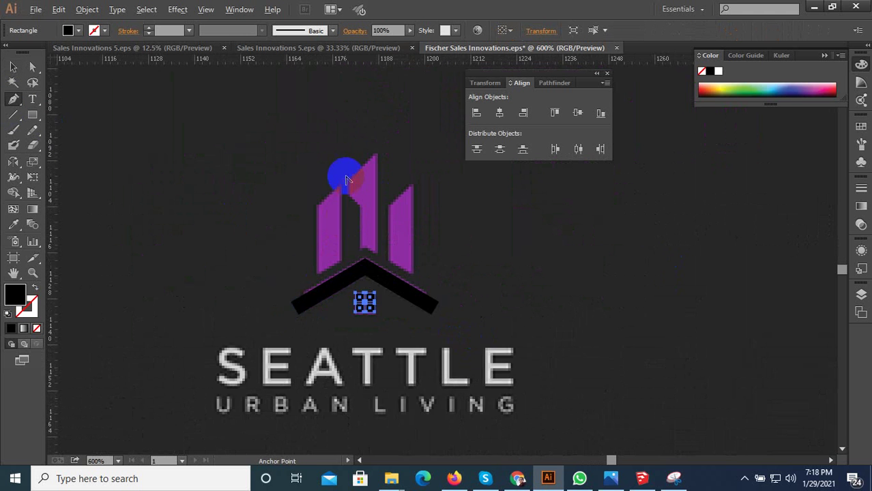
scroll(345, 174, "up", 1)
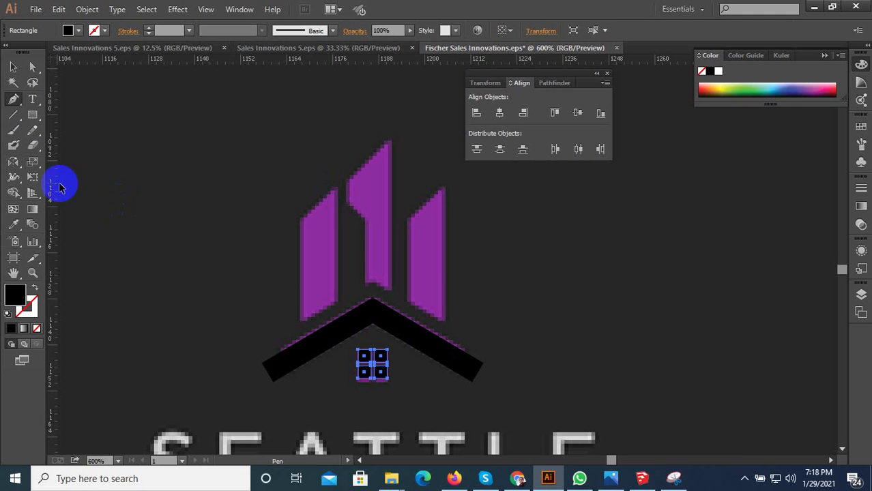
left_click(32, 115)
left_click_drag(335, 180, 302, 352)
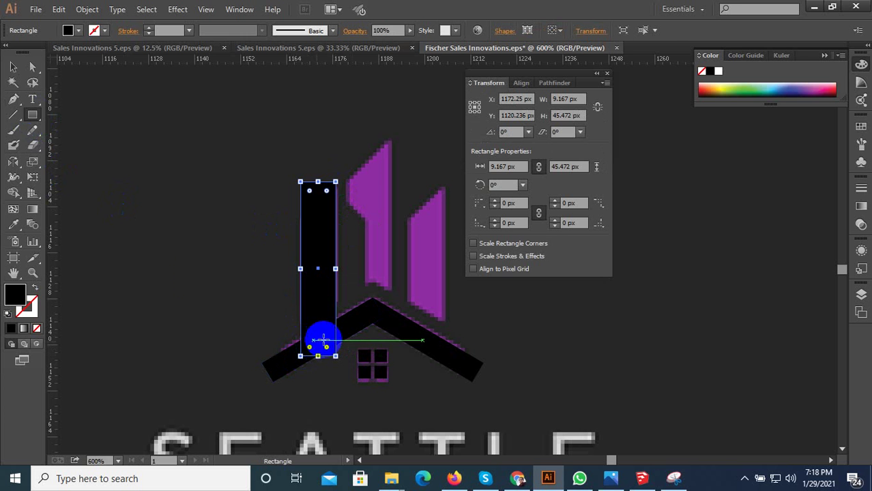
left_click(32, 66)
left_click_drag(301, 183, 301, 217)
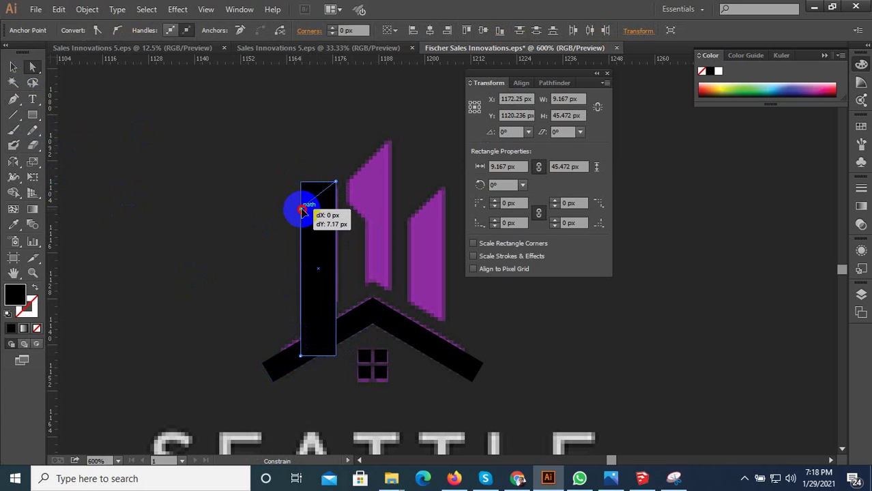
left_click_drag(302, 212, 302, 209)
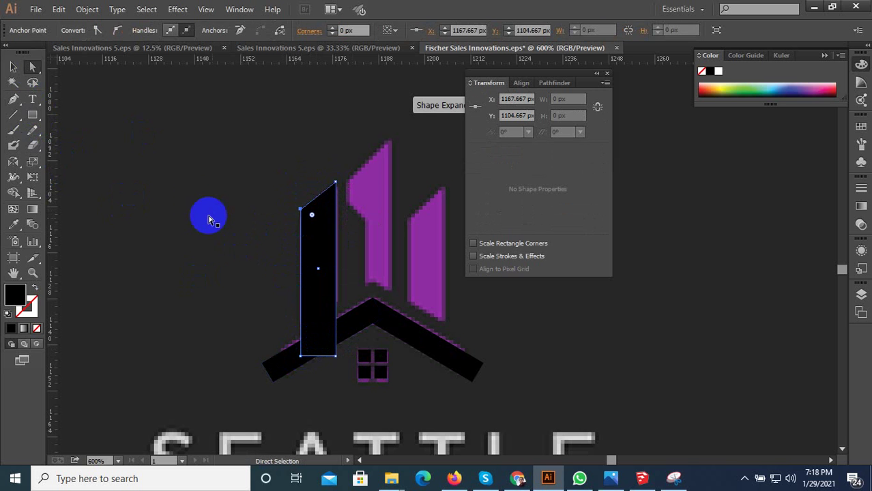
- Copy the slanted bar onto the right building
left_click(13, 66)
left_click(235, 262)
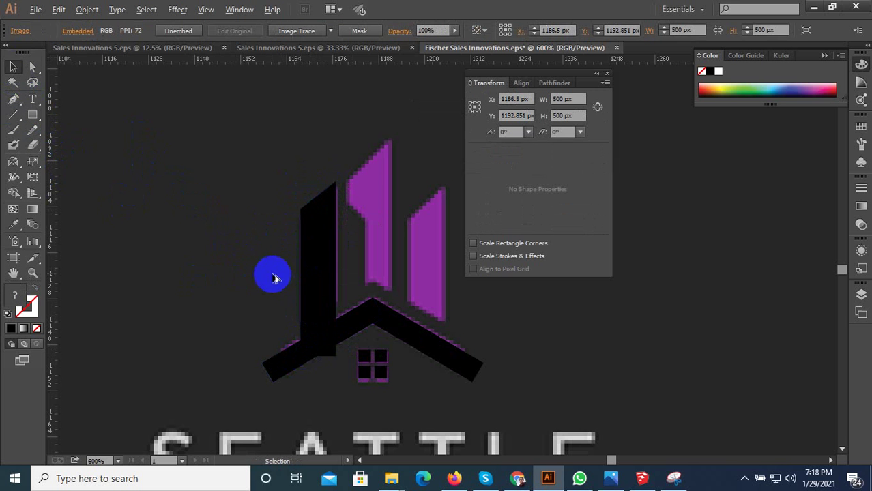
key("ctrl+minus")
left_click(295, 279)
key("ctrl+plus")
mouse_move(293, 276)
left_mouse_down()
mouse_move(442, 285)
mouse_move(439, 295)
left_mouse_up()
- Copy the bar over the middle building, resize it and raise its top-right corner to the peak
scroll(214, 331, "down", 1)
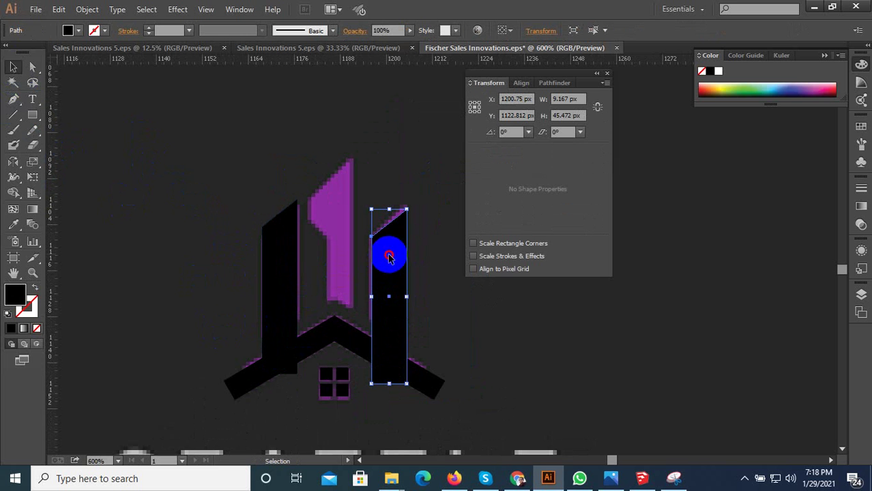
left_click_drag(388, 257, 335, 220)
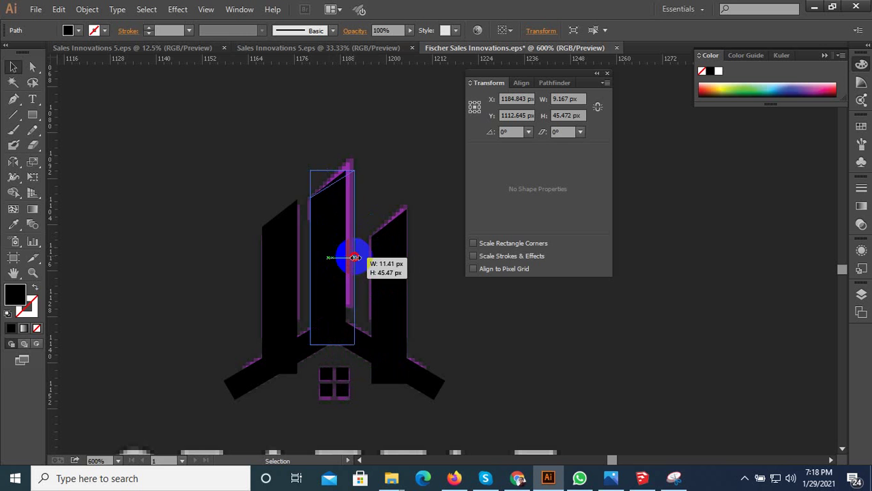
left_click_drag(348, 259, 354, 258)
left_click_drag(332, 170, 333, 174)
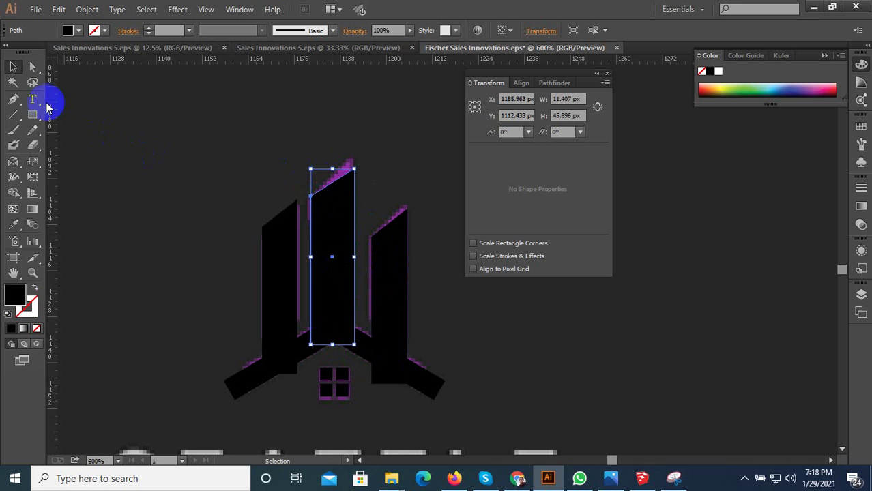
left_click(32, 67)
scroll(362, 175, "up", 2)
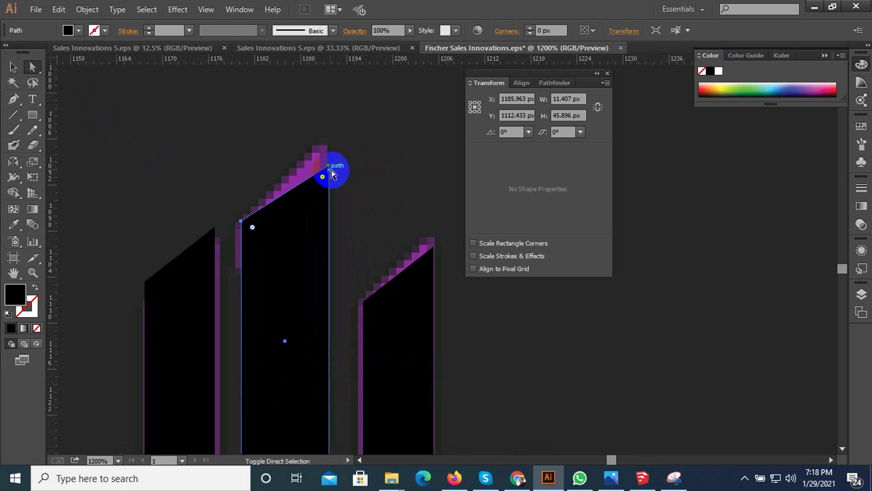
left_click(330, 173)
key("ctrl+shift+a")
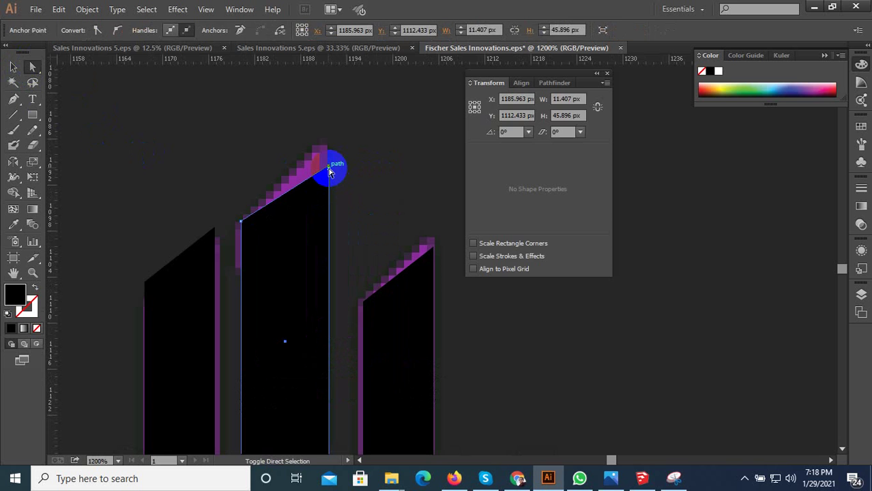
left_click_drag(328, 166, 329, 143)
- Swap the middle shape's fill and stroke so it shows as an outline
key("ctrl+minus")
key("ctrl+minus")
left_click(224, 194)
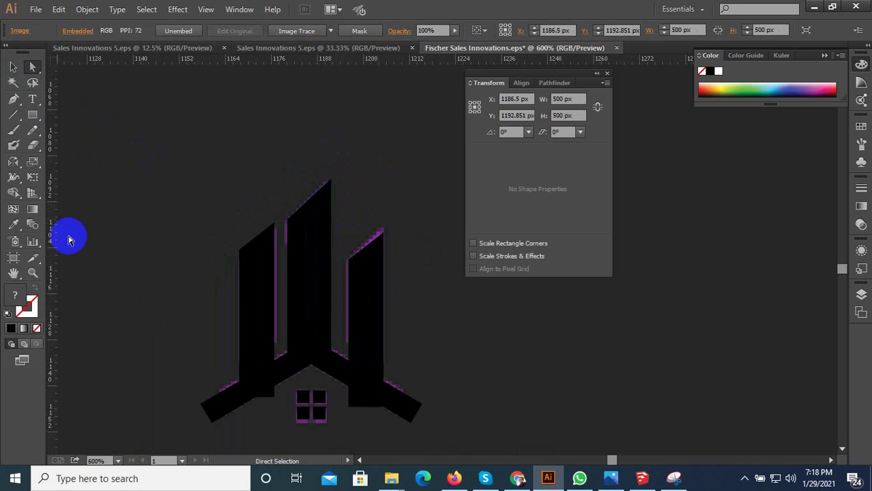
left_click(302, 270)
left_click(34, 291)
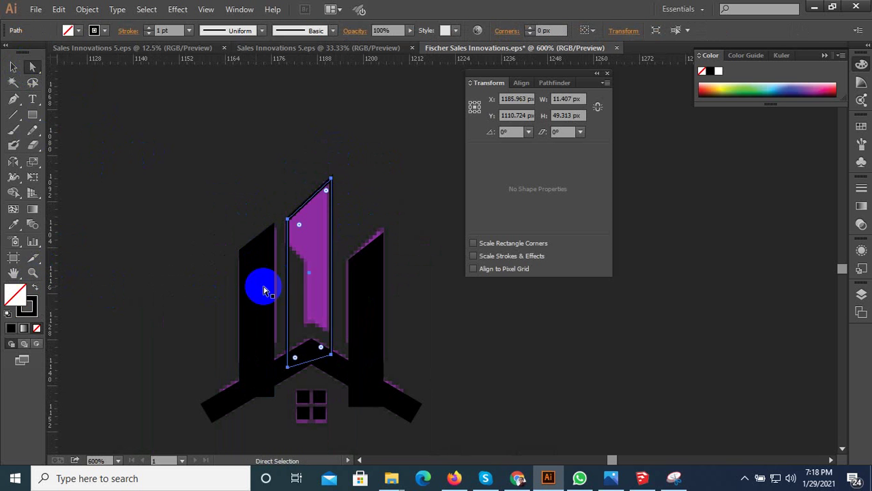
scroll(306, 266, "up", 2)
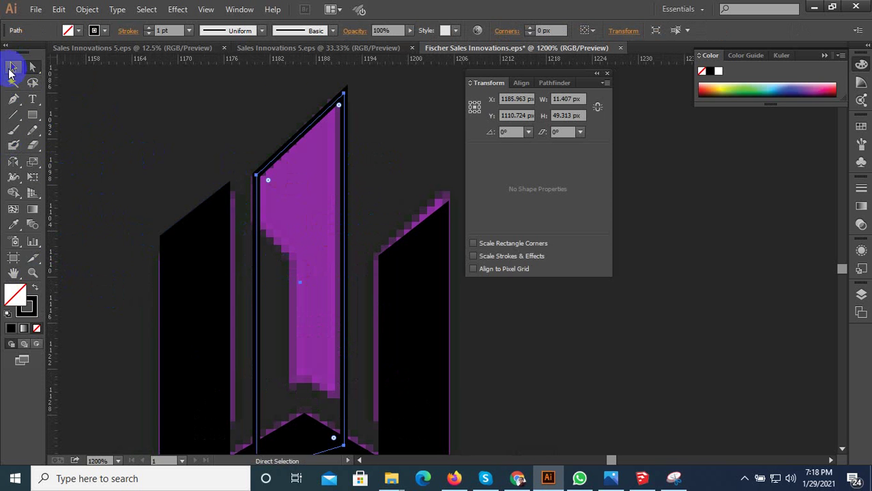
- Make a vertically reflected copy of the middle shape and move it down-left
left_click(12, 68)
left_click(302, 243)
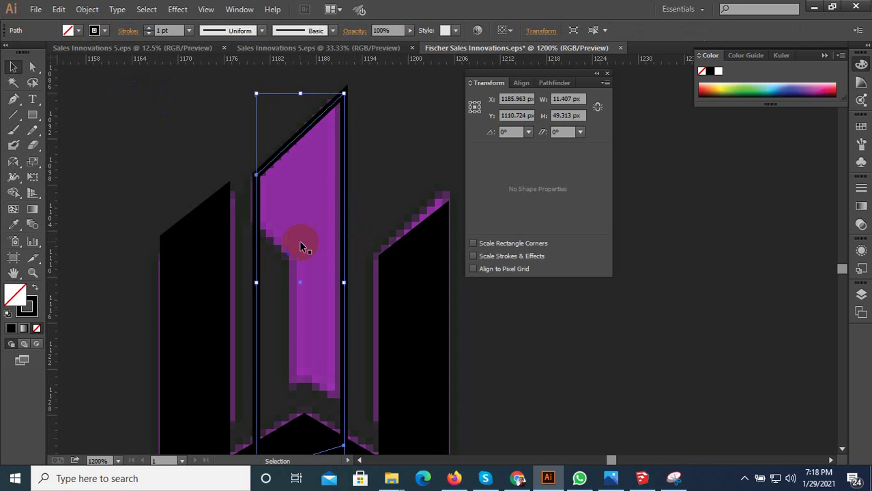
double_click(12, 179)
left_click(197, 294)
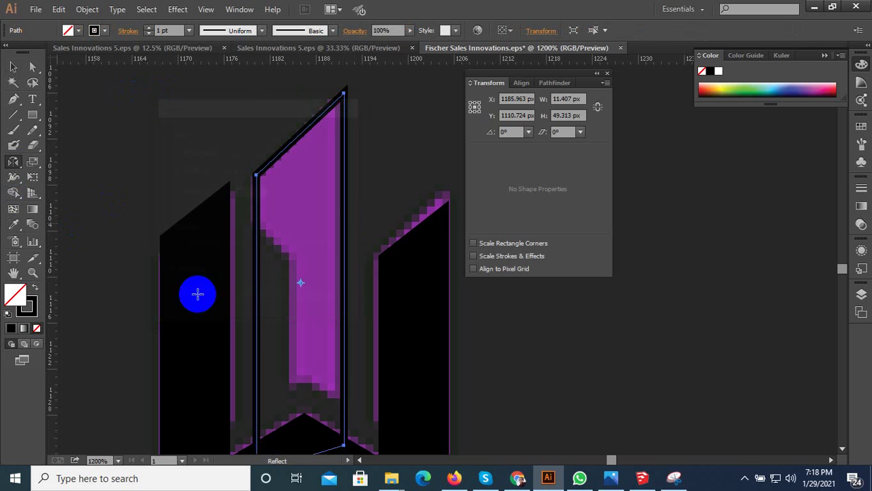
left_click_drag(198, 294, 81, 108)
left_click(328, 180)
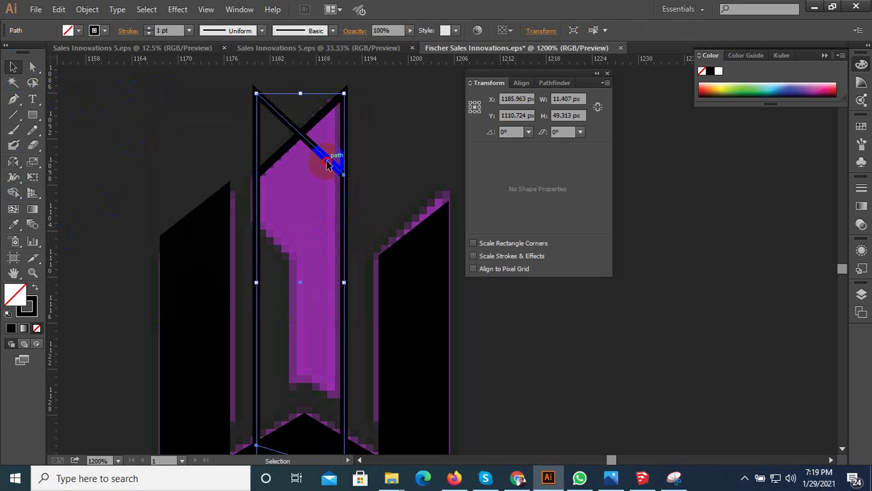
left_click_drag(328, 165, 280, 245)
- Select both middle shapes and give them a solid black fill
scroll(307, 219, "down", 2)
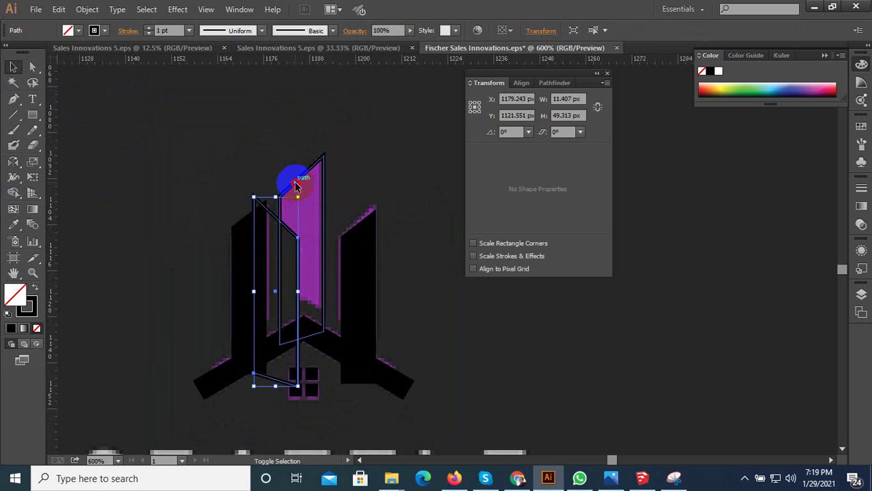
left_click(295, 184, "shift")
left_click(34, 288)
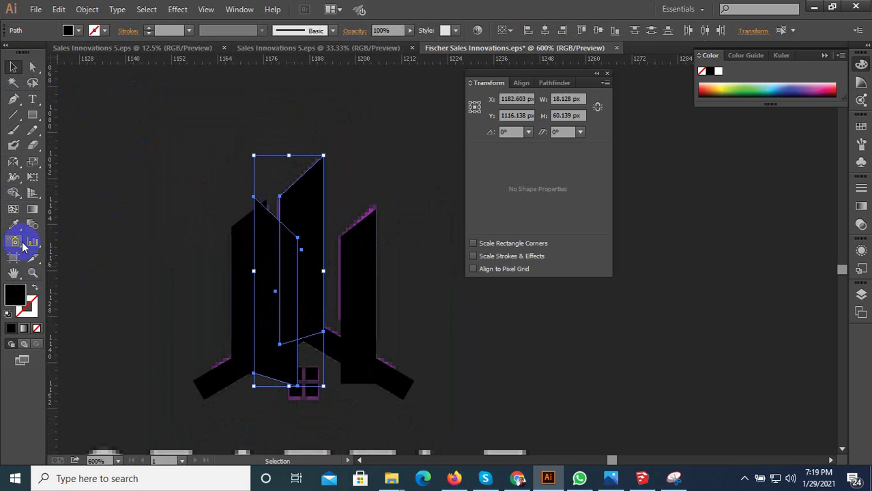
- Apply Pathfinder Trim to the two middle shapes and ungroup the pieces
left_click(556, 82)
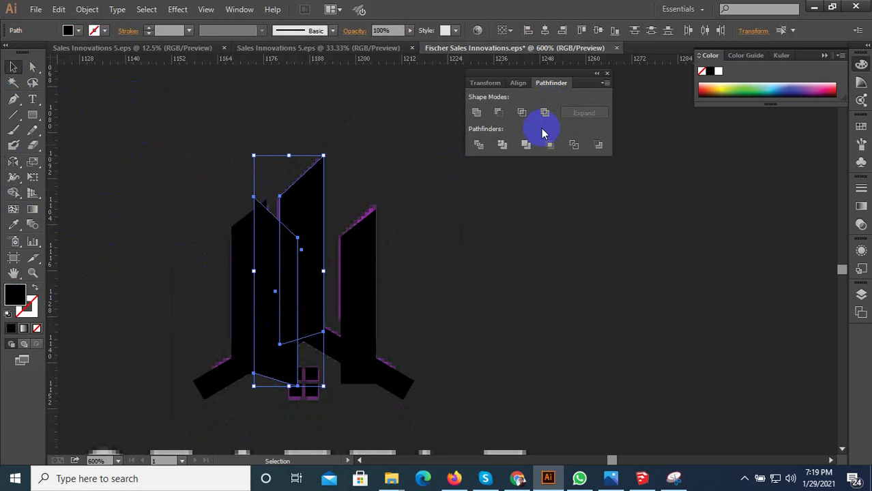
left_click(502, 146)
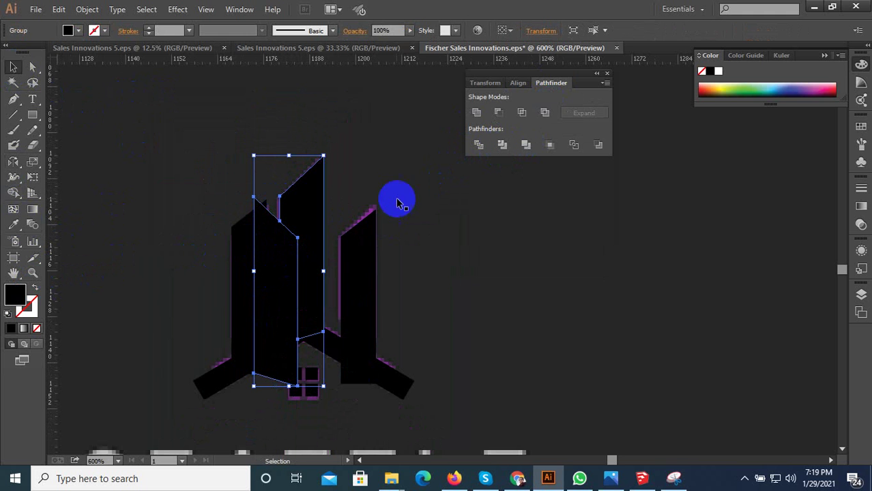
right_click(307, 222)
left_click(342, 283)
- Delete the leftover left piece and check the remaining building bars
left_click(284, 250)
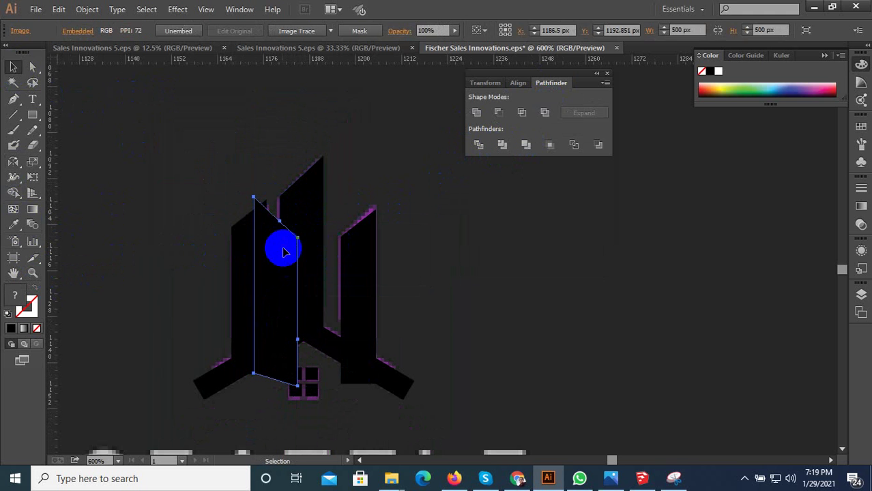
key("Delete")
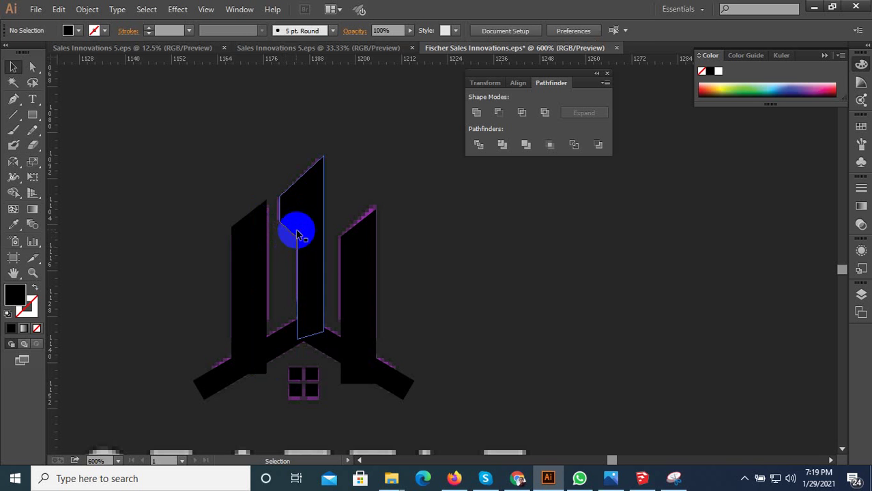
left_click(298, 235)
left_click(247, 256, "shift")
left_click(353, 263, "shift")
- Unite the two diagonal roof bars into one chevron shape with Pathfinder
left_click(320, 321)
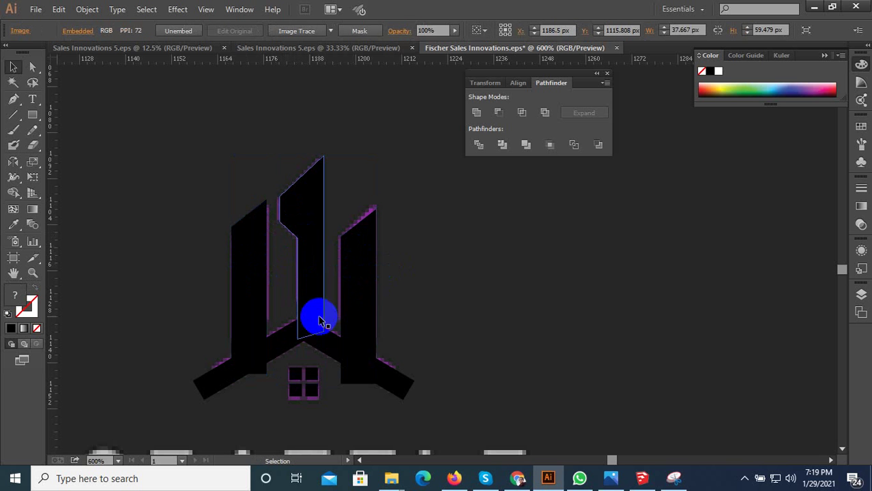
left_click(288, 335)
left_click(330, 347)
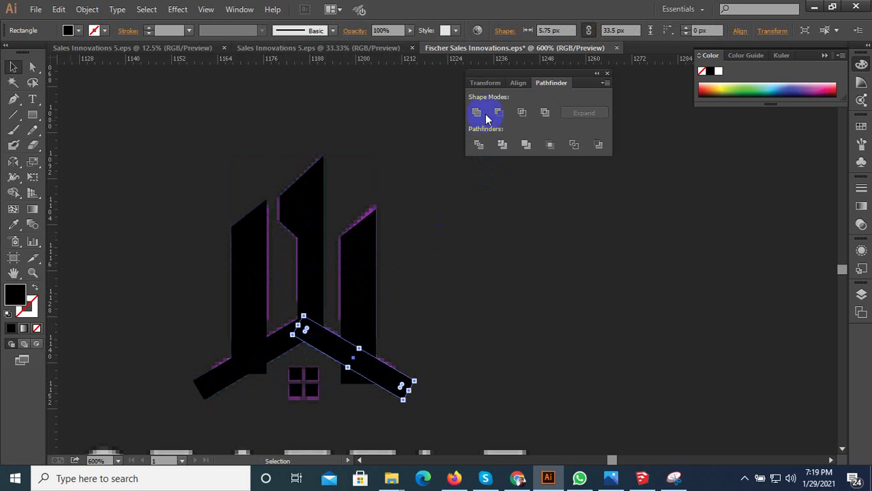
left_click(287, 341)
left_click(362, 359, "shift")
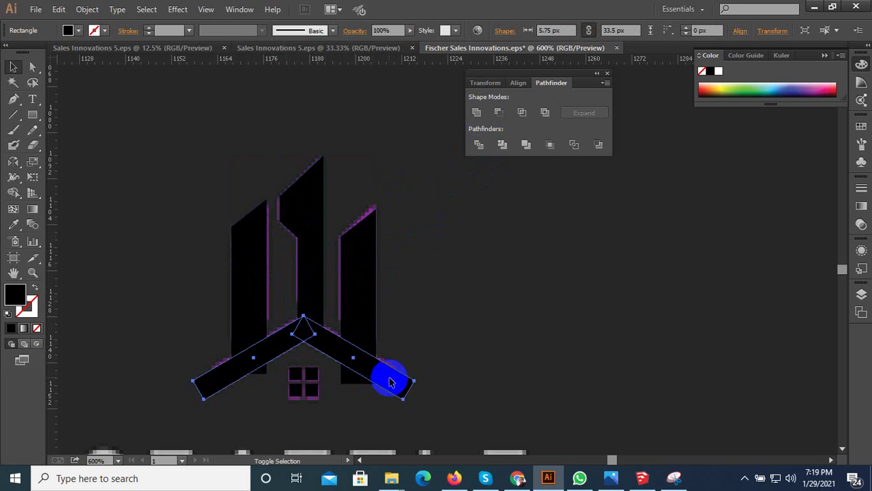
left_click(476, 112)
- Reselect the merged roof chevron and open the Object menu for Offset Path
left_click(311, 317)
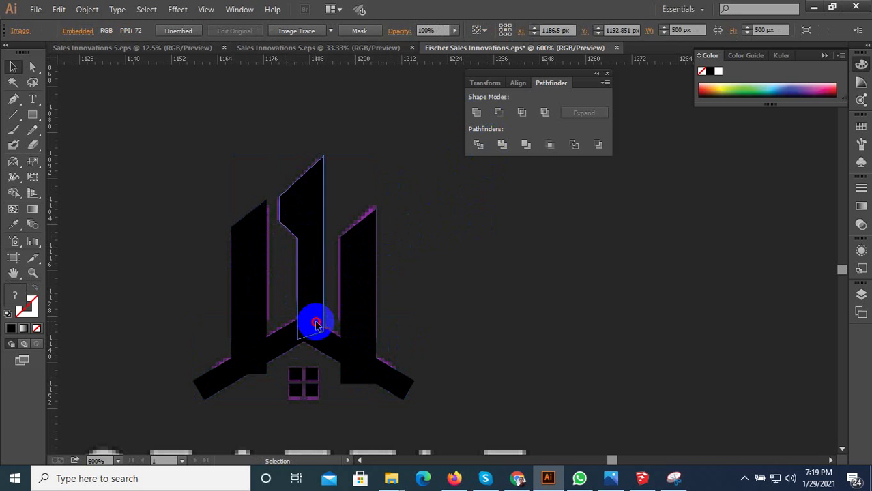
left_click(331, 340)
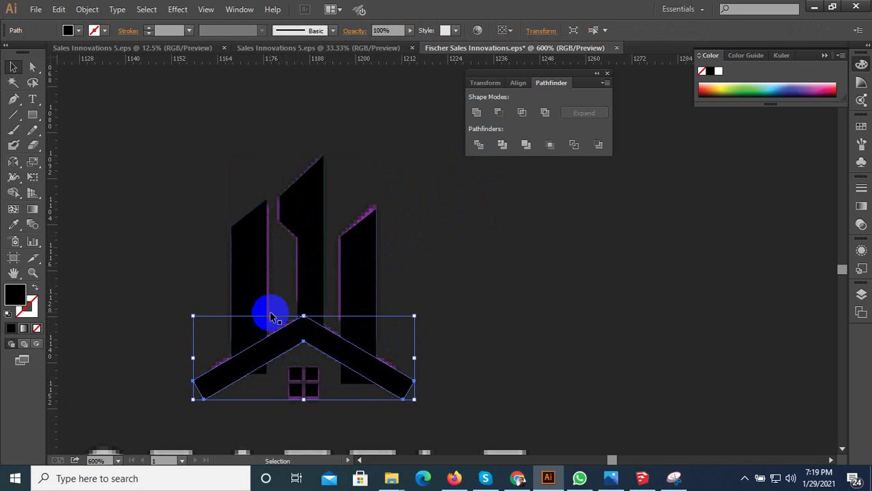
left_click(86, 9)
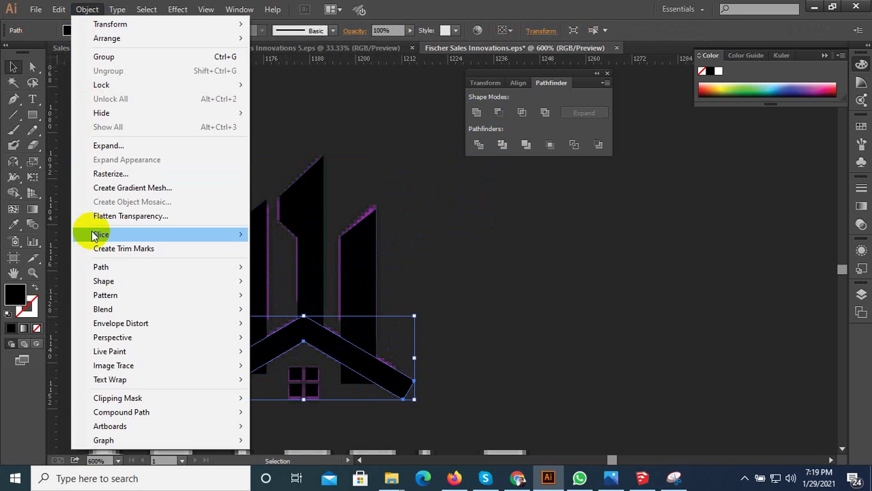
- Preview and apply the pending Offset Path on the roof chevron
mouse_move(114, 267)
left_click(327, 315)
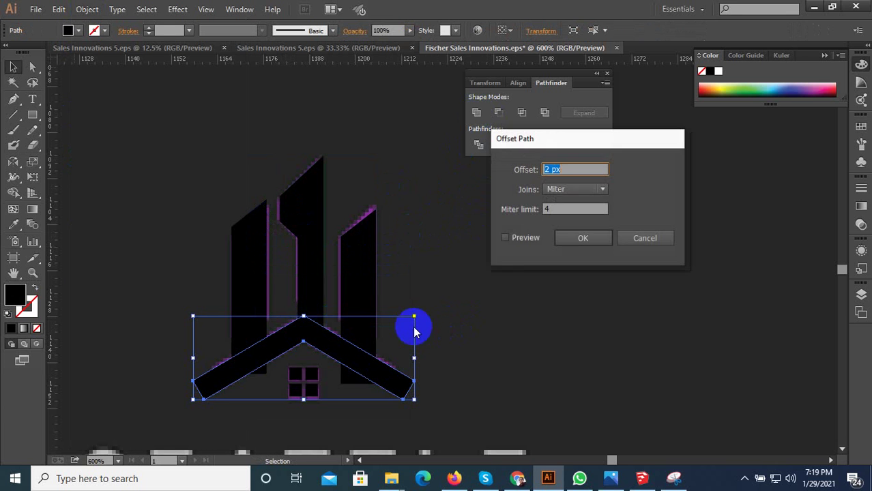
left_click(529, 238)
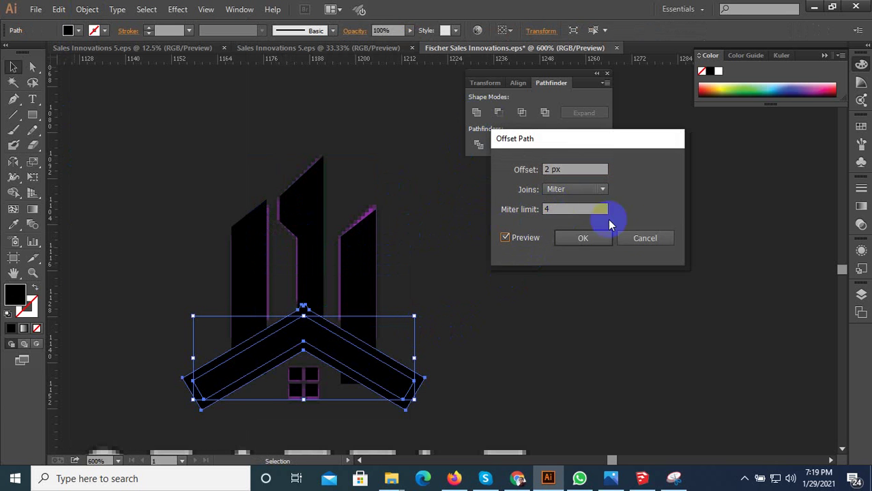
left_click(634, 238)
scroll(301, 317, "up", 6)
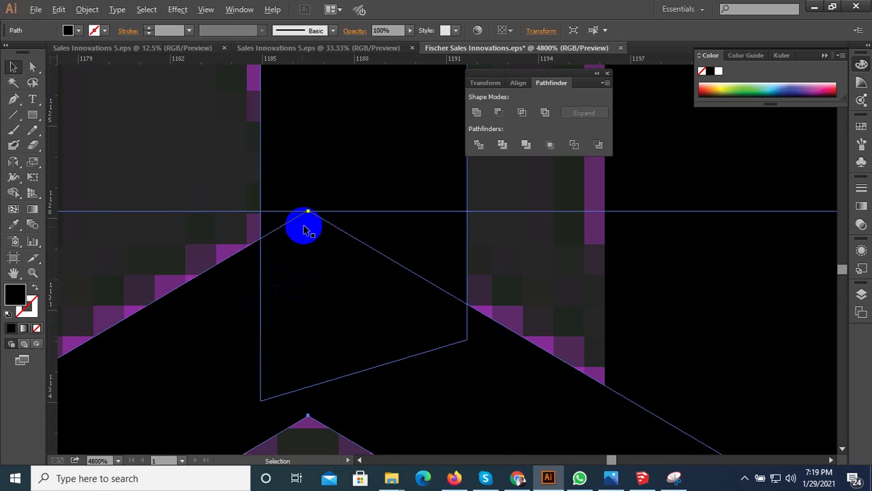
scroll(309, 239, "down", 2)
- Outline the roof chevron's stroke and add a 2 px offset path around it
left_click(87, 9)
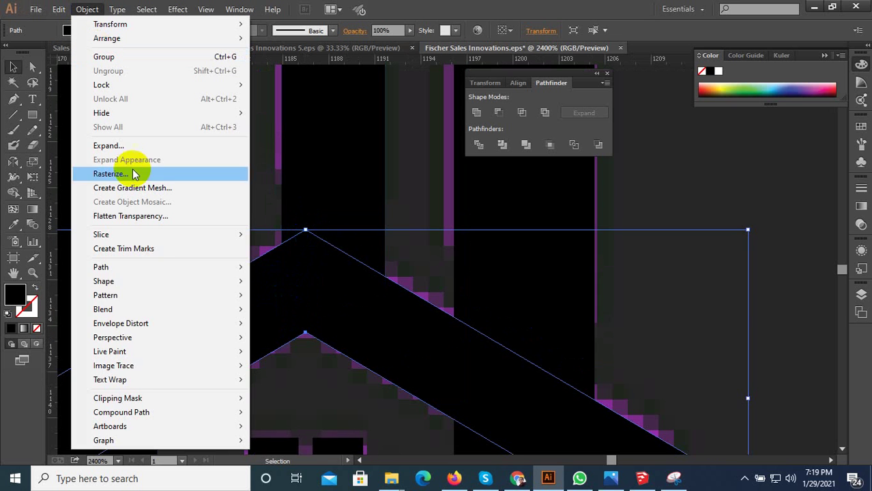
mouse_move(101, 266)
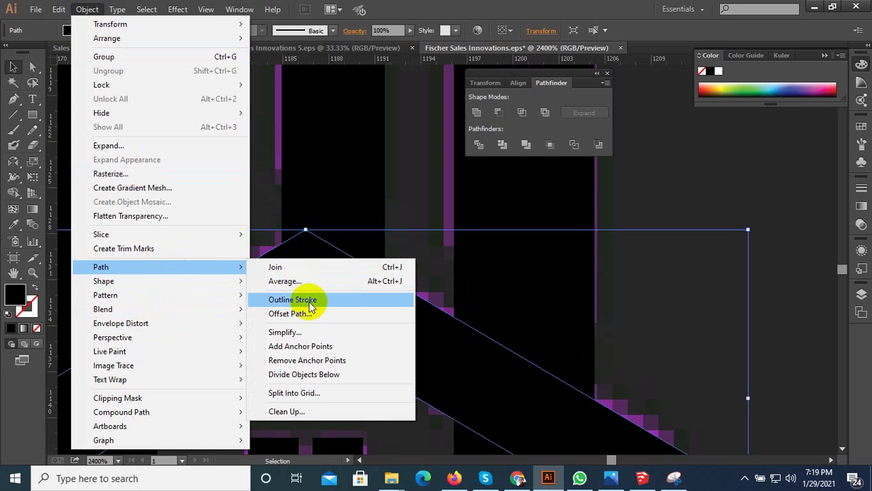
left_click(309, 302)
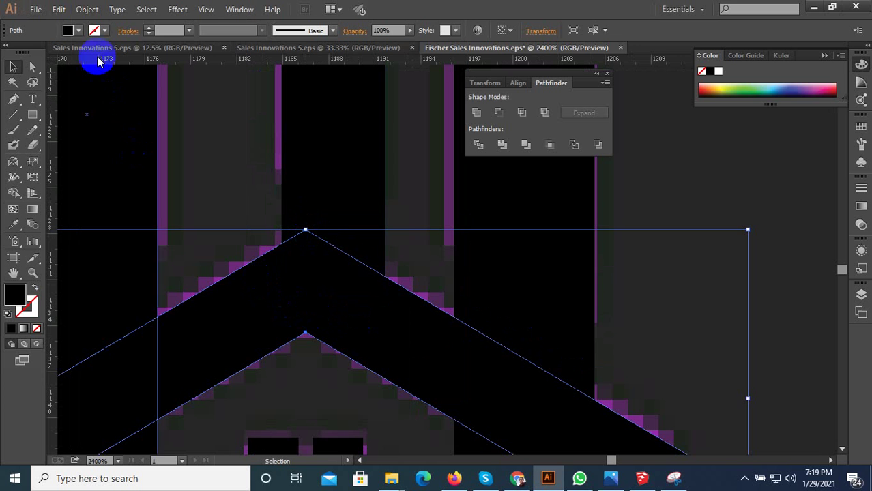
left_click(87, 9)
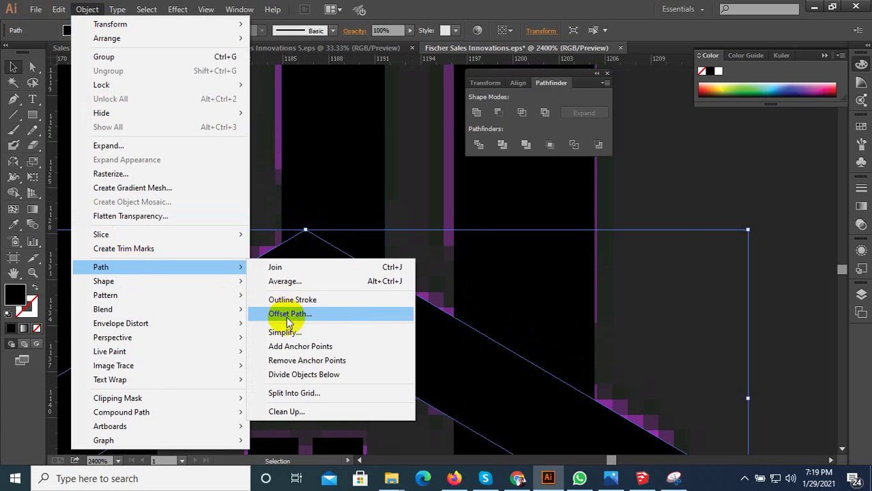
left_click(285, 310)
left_click(524, 238)
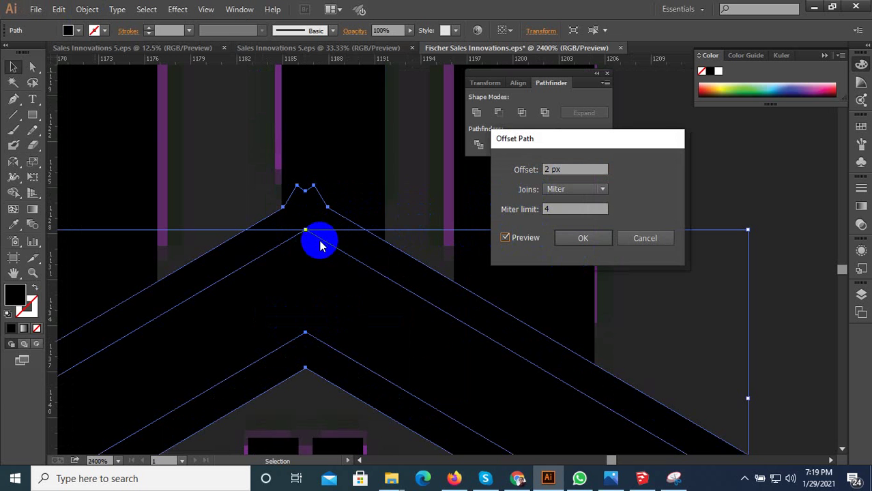
left_click(583, 238)
scroll(311, 220, "up", 3)
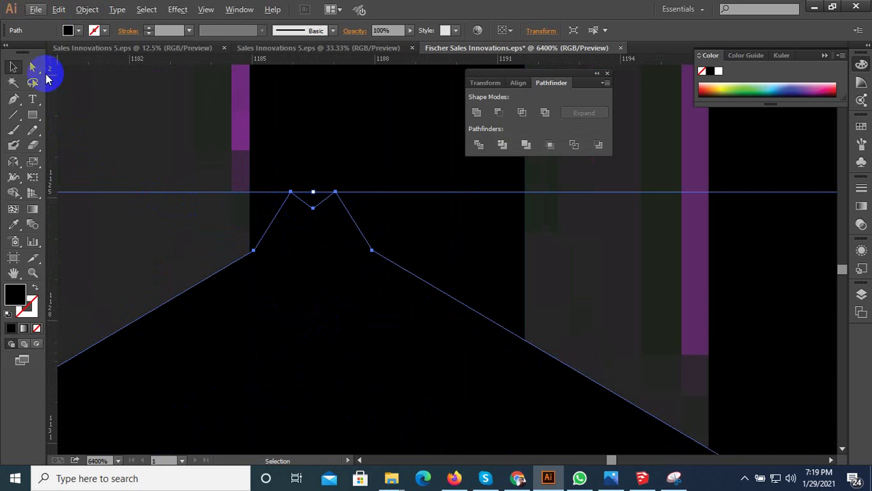
- Drag the roof's peak anchor points to close the V notch into one sharp tip
left_click(32, 67)
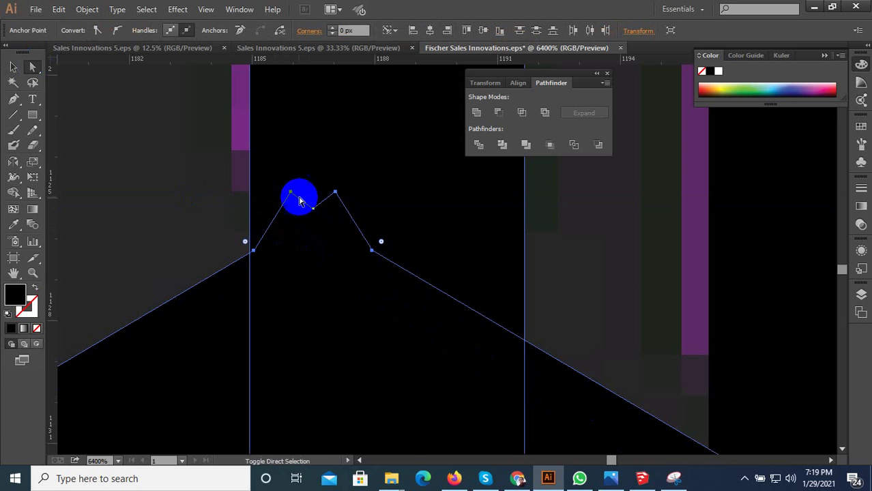
left_click_drag(292, 195, 338, 202)
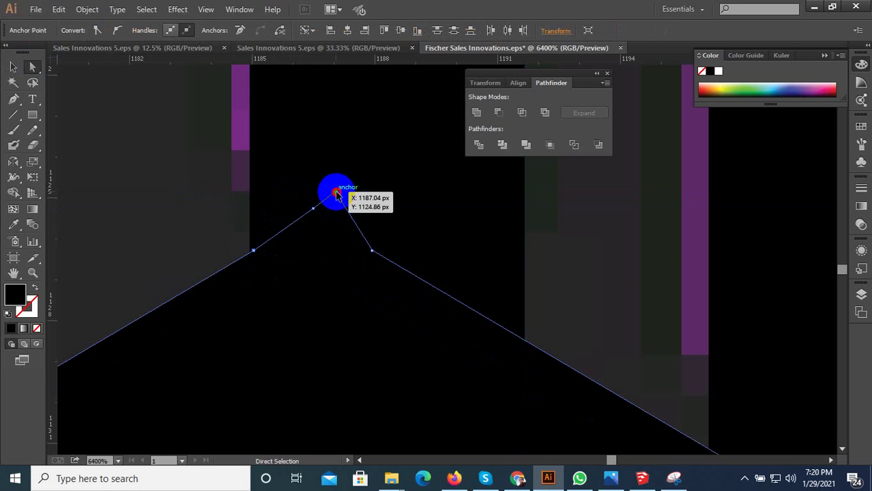
left_click_drag(336, 193, 375, 252)
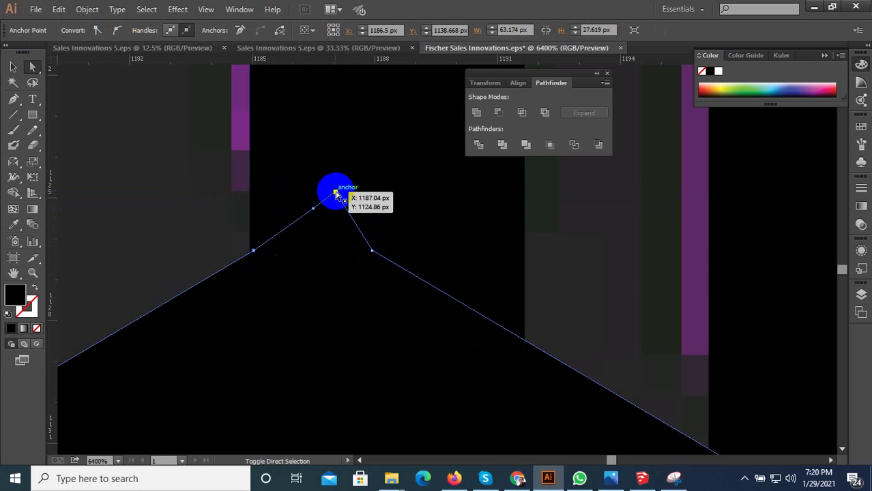
scroll(375, 253, "down", 3)
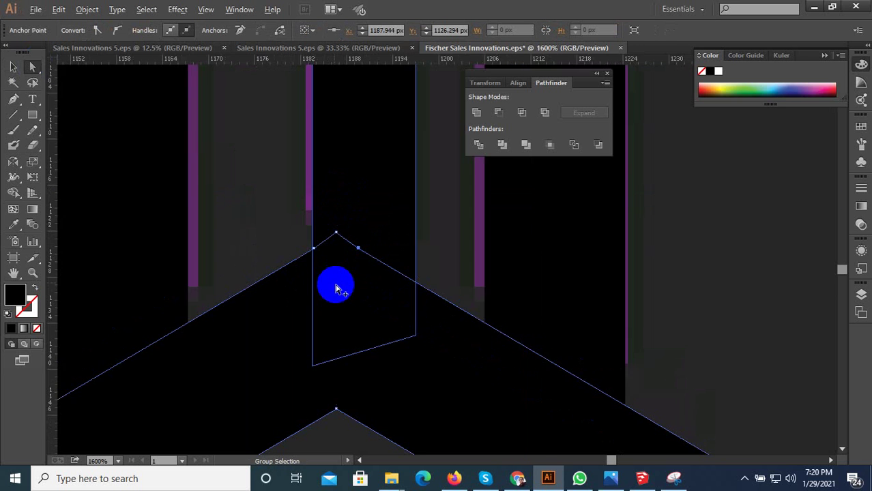
scroll(335, 286, "down", 3)
left_click(379, 249)
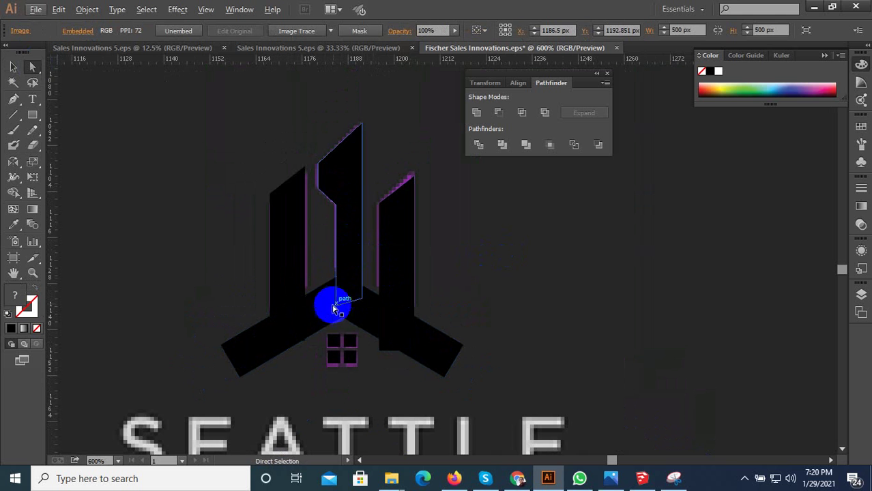
- Divide the roof chevron and the three tower bars into pieces and ungroup them
left_click(334, 309)
left_click(13, 66)
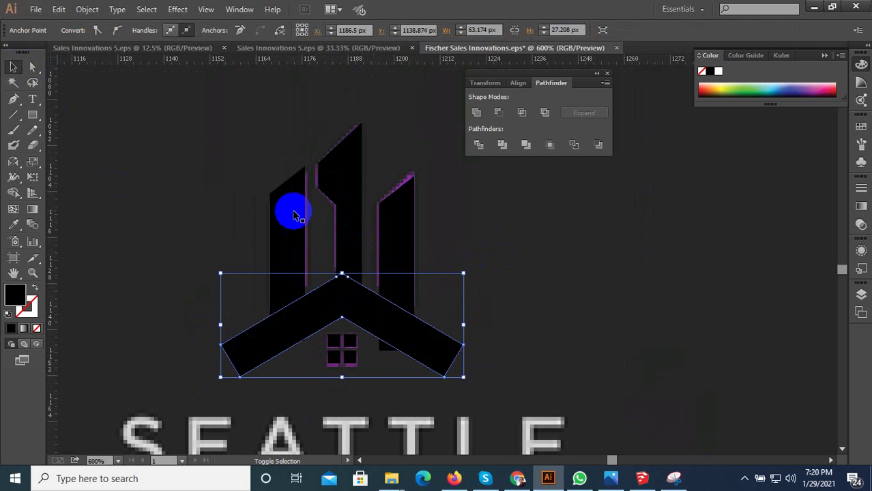
left_click(350, 216, "shift")
left_click(288, 222, "shift")
left_click(388, 217, "shift")
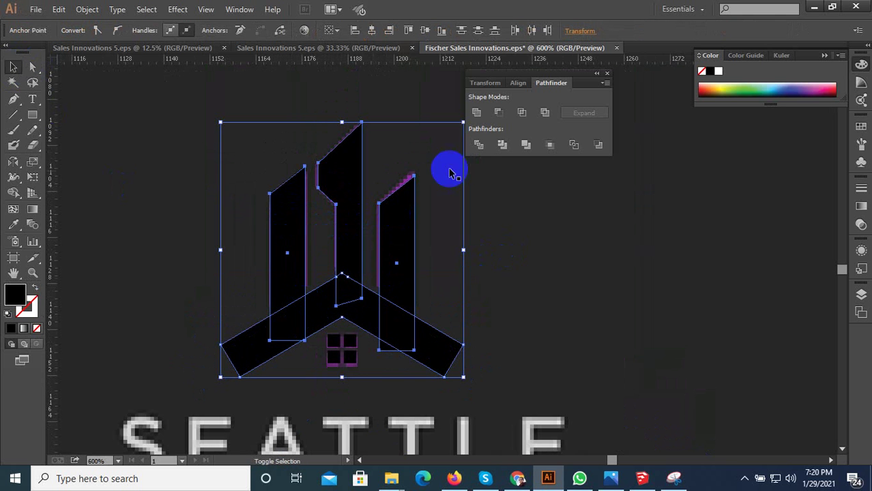
left_click(479, 146)
right_click(401, 218)
left_click(431, 288)
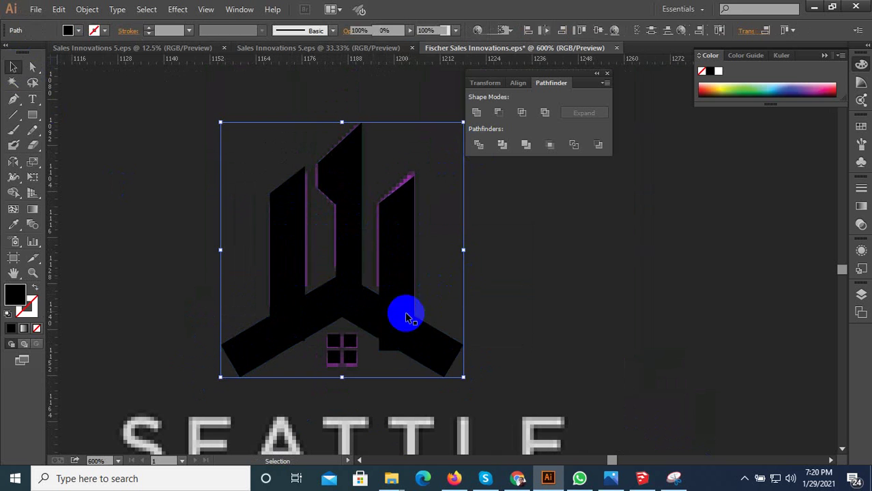
- Check the cut, then return the lower-right and lower-left pieces to place
left_click_drag(406, 317, 432, 332)
left_click(386, 348)
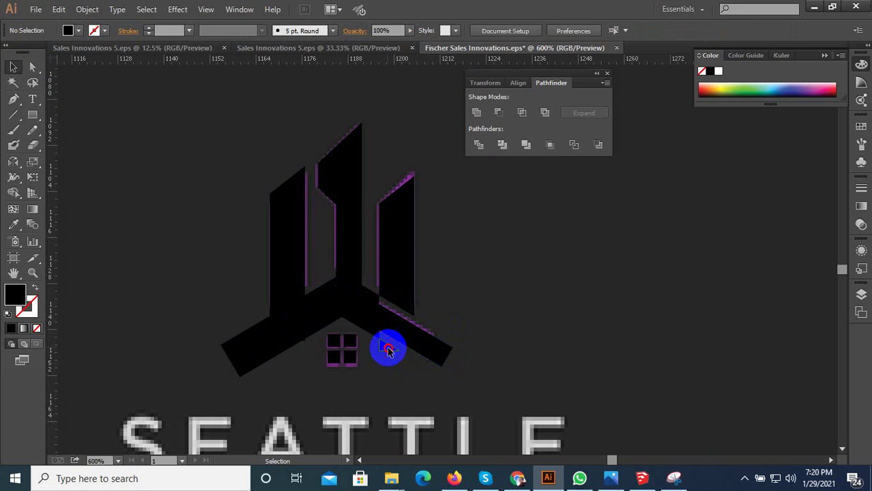
left_click_drag(387, 346, 370, 332)
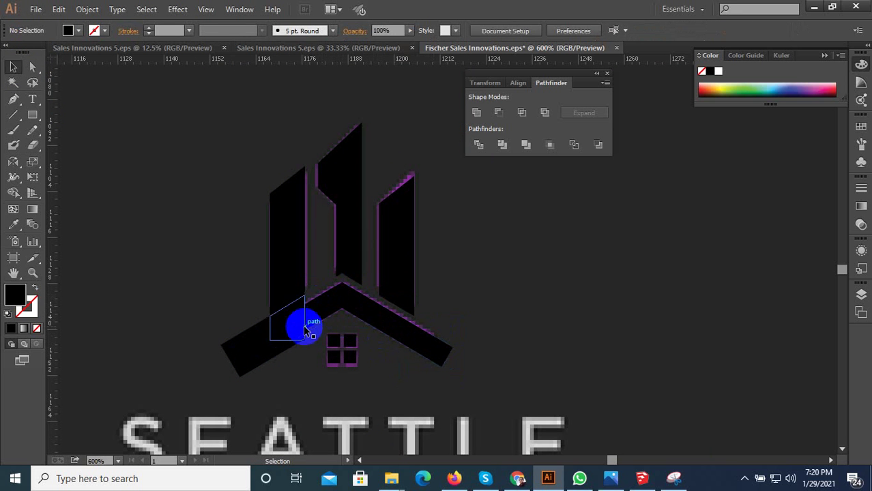
left_click_drag(272, 351, 342, 334)
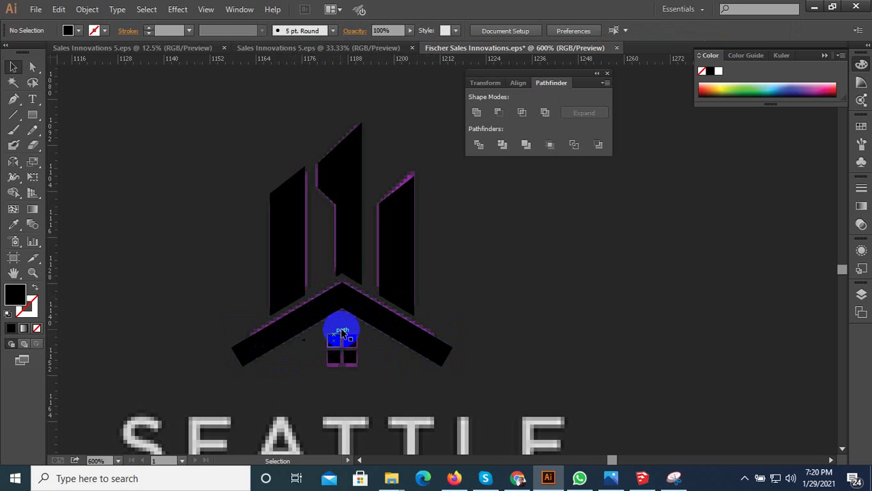
scroll(334, 341, "down", 2)
scroll(336, 344, "down", 4)
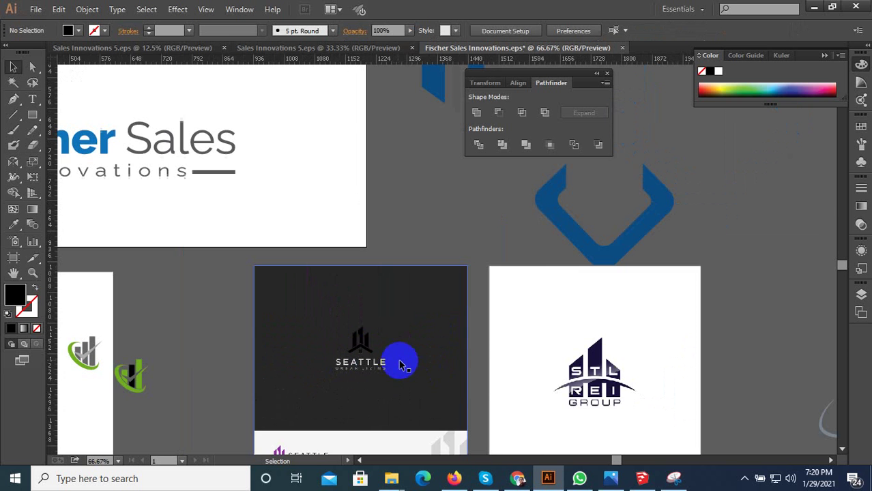
- Move the black icon onto the white Sales artboard and bring the STL REI logo into view
mouse_move(403, 365)
left_mouse_down()
mouse_move(292, 384)
mouse_move(281, 369)
left_mouse_up()
scroll(360, 371, "up", 2)
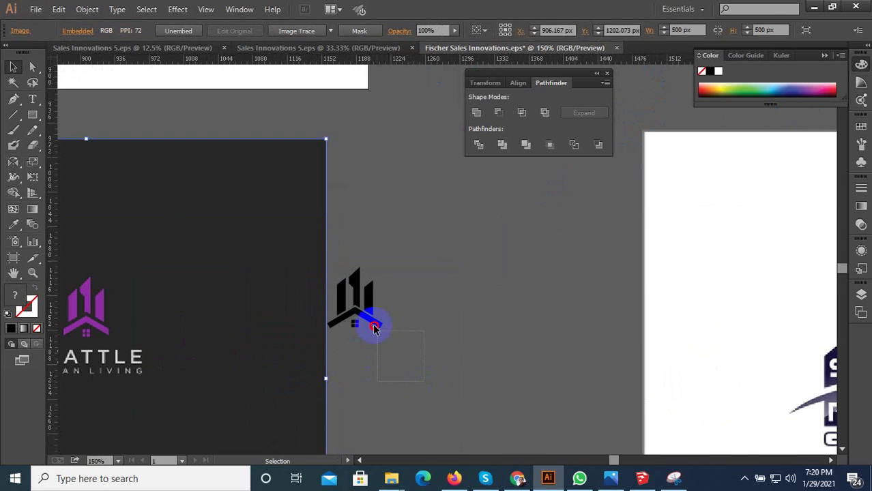
left_click(374, 290)
scroll(368, 310, "down", 2)
left_click_drag(362, 311, 243, 183)
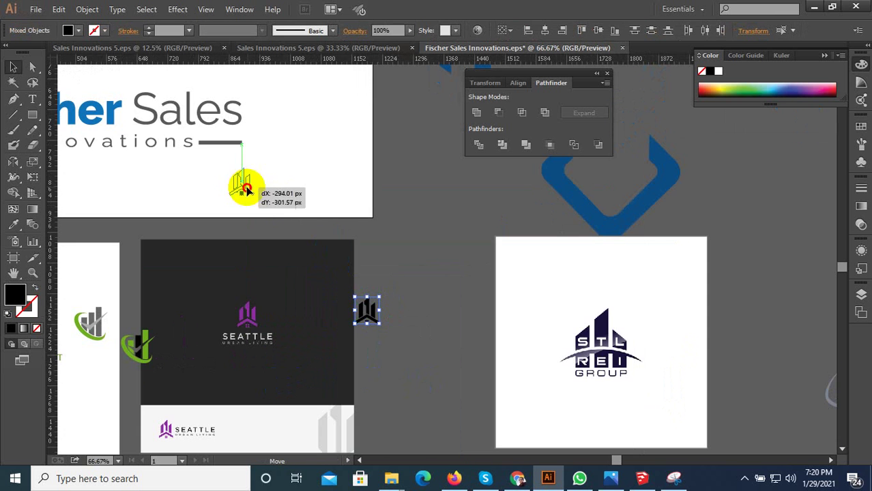
left_click_drag(337, 214, 293, 185)
left_click(341, 266)
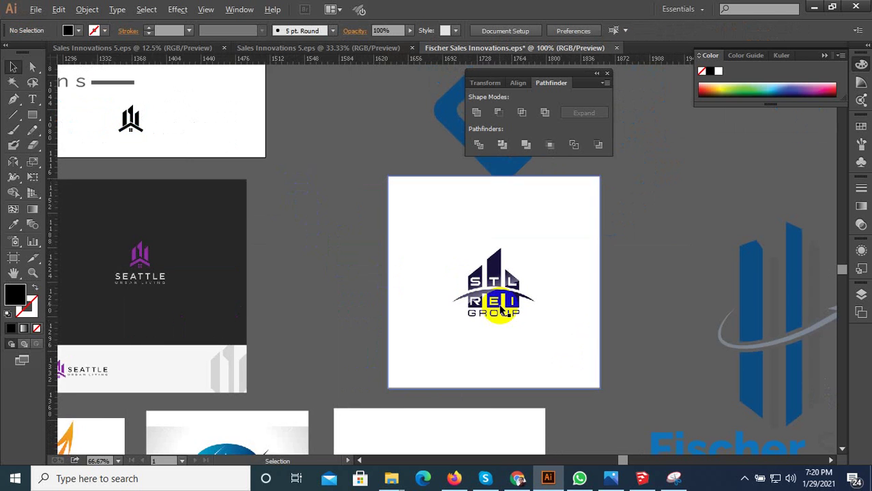
scroll(573, 290, "up", 2)
scroll(573, 290, "up", 2)
scroll(298, 288, "down", 1)
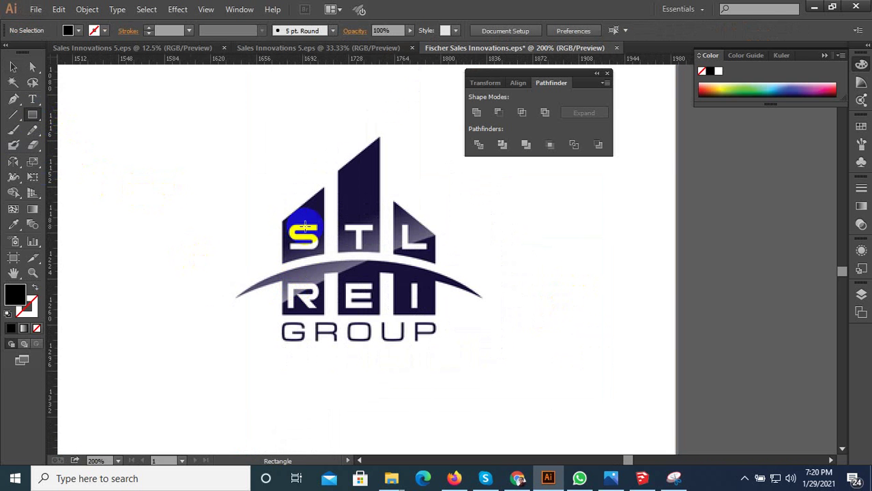
- Draw a bar over the left tower and lower its top-left corner to slant the top
left_click_drag(322, 185, 280, 351)
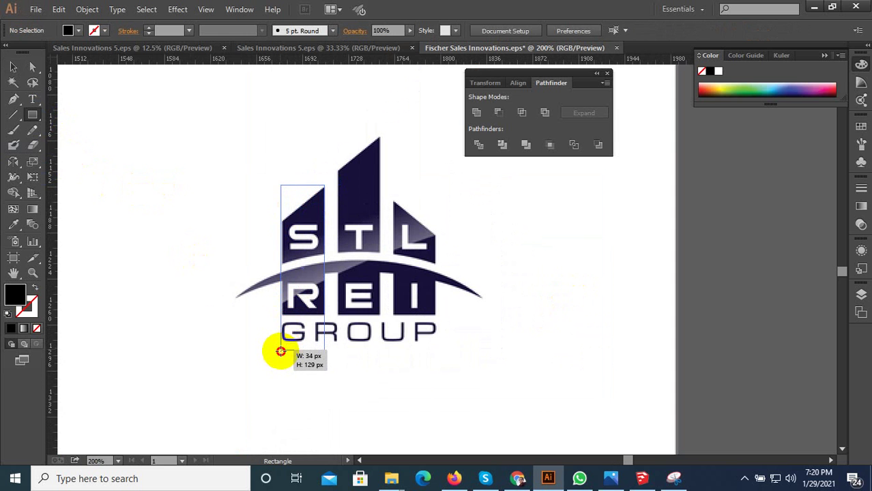
left_click(32, 66)
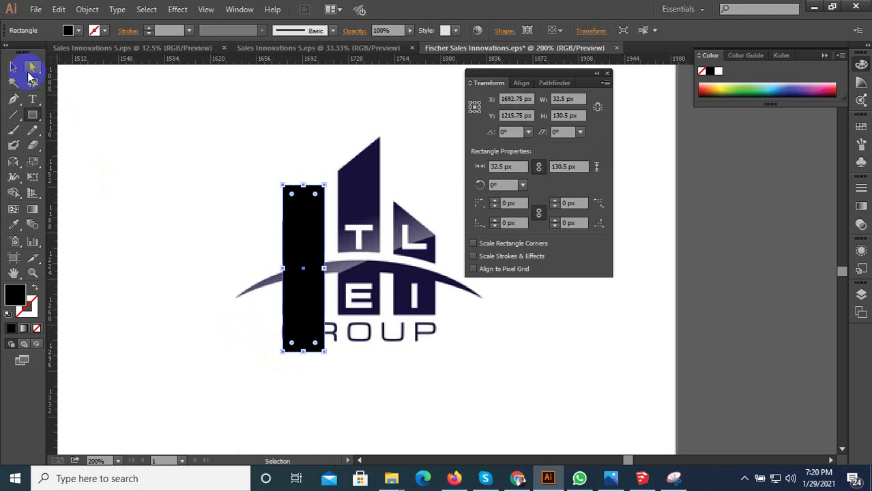
scroll(283, 186, "up", 1)
left_click(284, 187)
left_click_drag(286, 206, 284, 235)
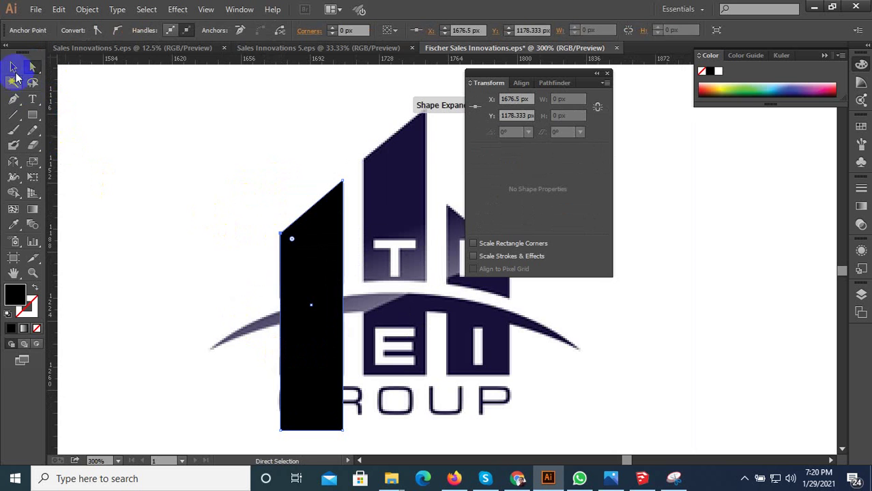
- Place a copy of the slanted bar over the middle building
left_click(14, 69)
key("ctrl+minus")
mouse_move(273, 279)
left_mouse_down()
mouse_move(346, 250)
mouse_move(328, 235)
left_mouse_up()
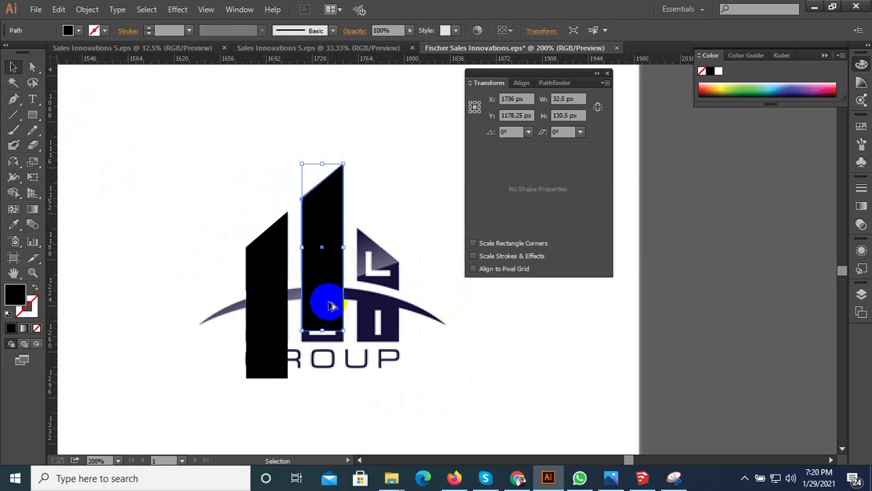
left_click(32, 66)
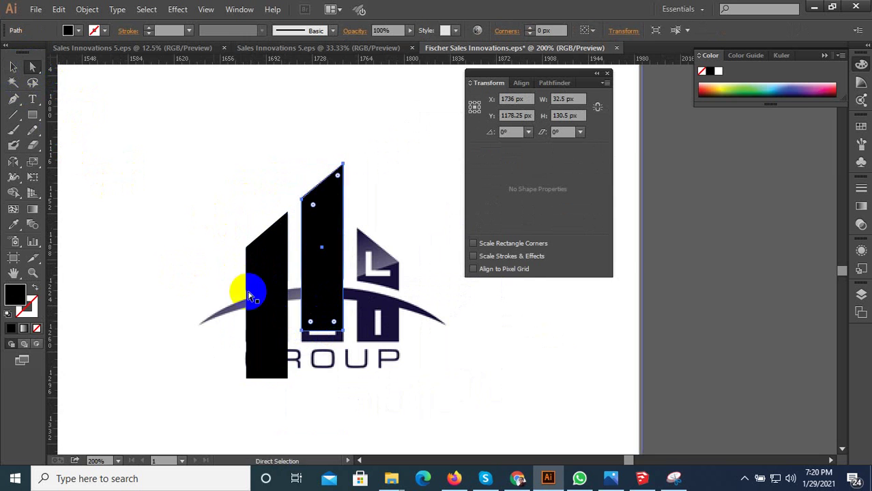
scroll(297, 331, "up", 2)
mouse_move(293, 312)
left_mouse_down()
mouse_move(412, 334)
mouse_move(311, 314)
left_mouse_up()
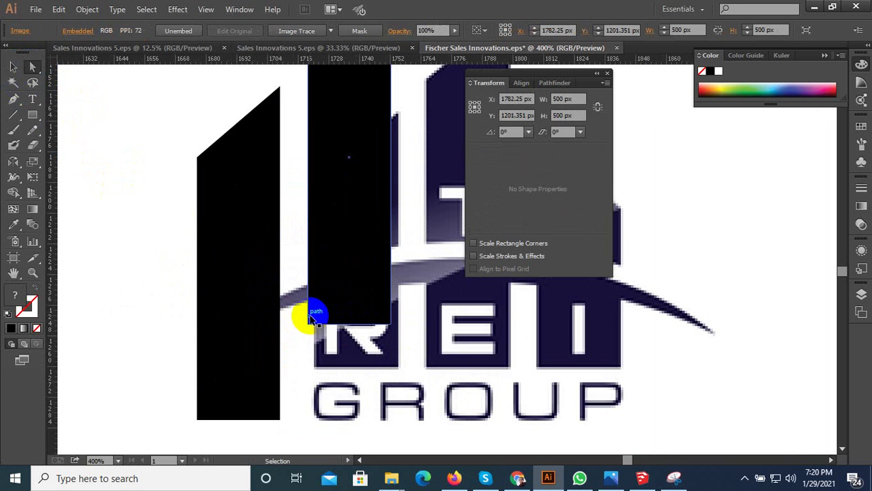
scroll(293, 360, "down", 4)
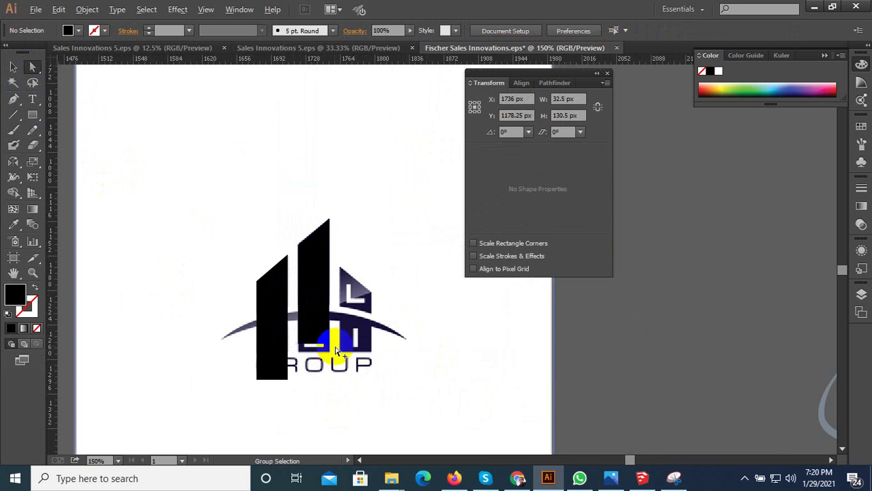
- Extend the middle bar's bottom corners downward so it reaches lower than the left bar
left_click(334, 354)
scroll(334, 354, "up", 3)
left_click(286, 348)
scroll(287, 347, "up", 2)
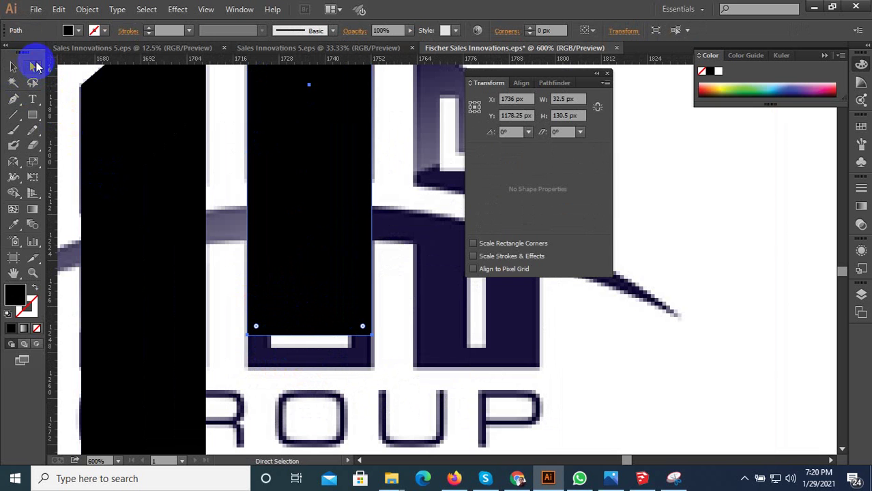
left_click(247, 337)
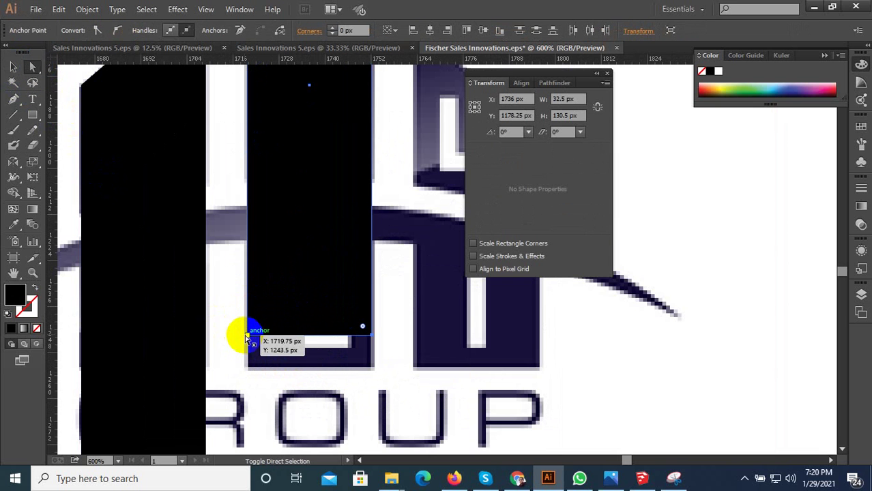
left_click_drag(247, 337, 253, 414)
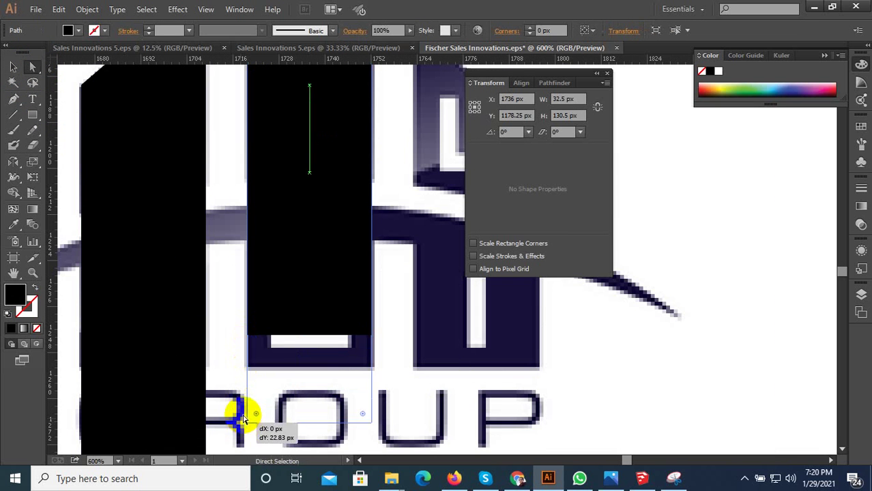
key("ctrl+z")
left_click_drag(247, 336, 246, 400)
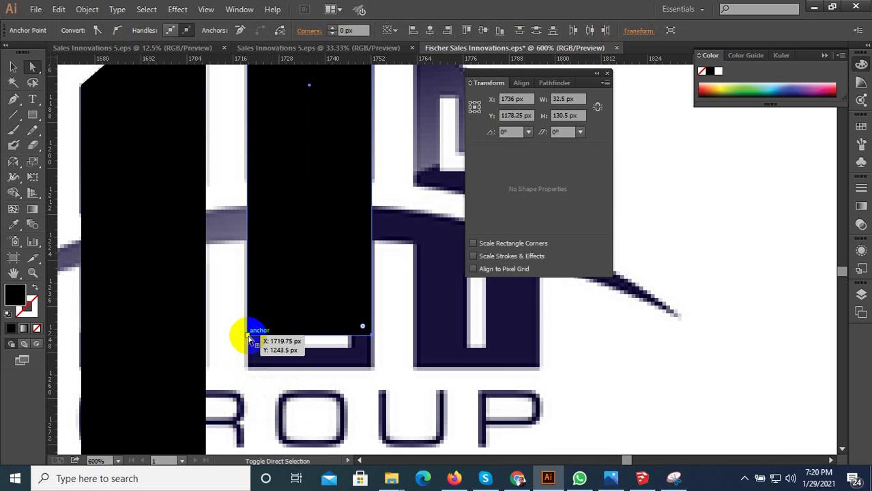
scroll(273, 420, "down", 3)
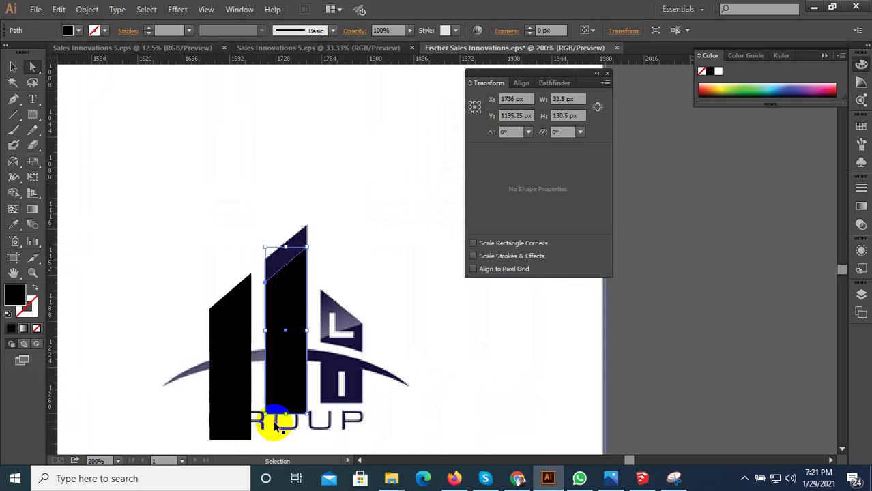
left_click(262, 394)
left_click(267, 396)
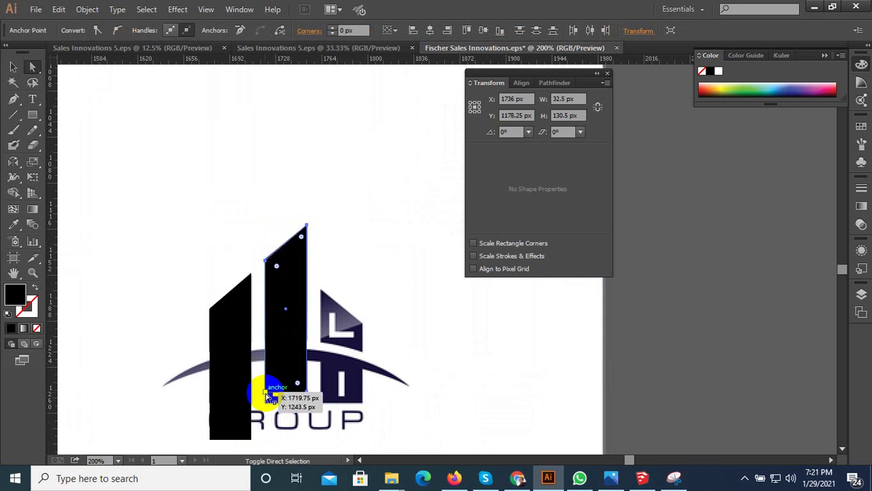
mouse_move(268, 395)
left_mouse_down()
mouse_move(266, 420)
mouse_move(271, 408)
mouse_move(307, 409)
left_mouse_up()
left_click(287, 350)
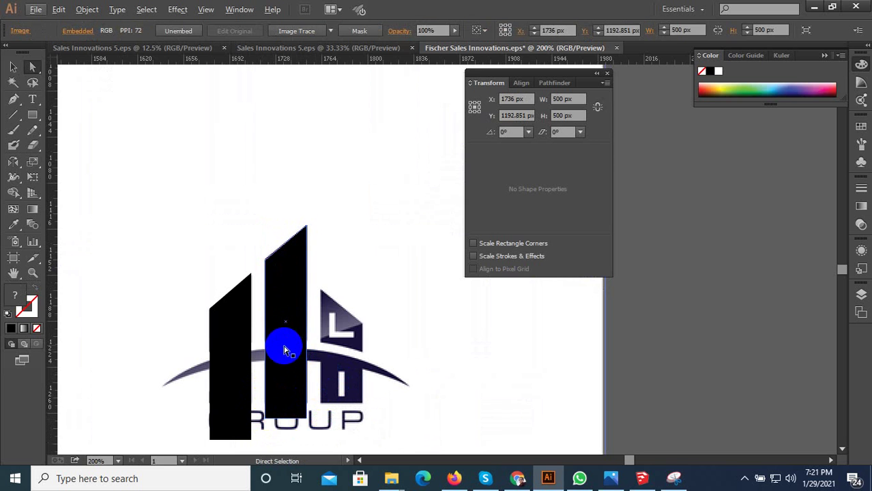
left_click(13, 67)
- Reflect a vertical copy of the middle bar and place it to the right and lower
left_click(288, 399)
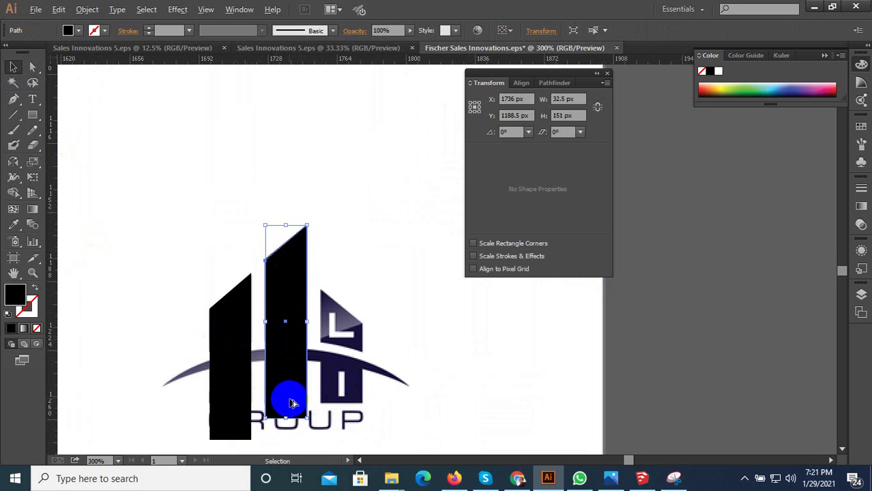
scroll(288, 399, "up", 1)
double_click(13, 162)
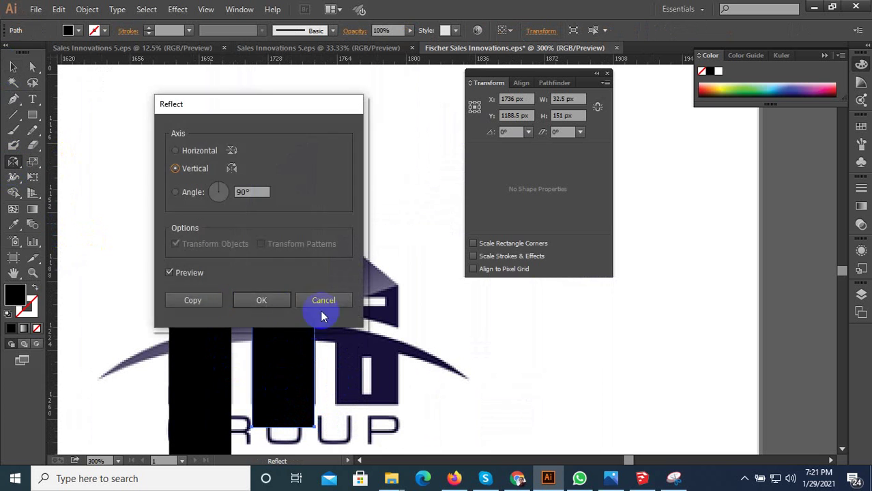
left_click(191, 300)
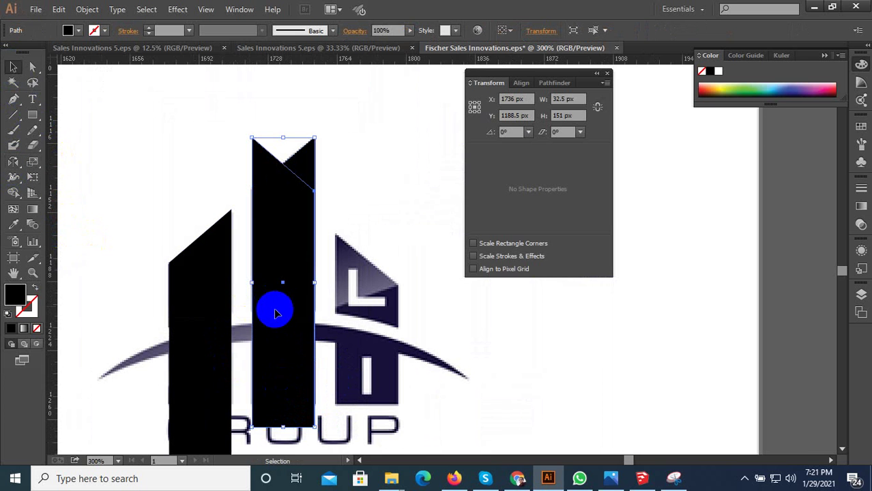
left_click_drag(275, 313, 356, 342)
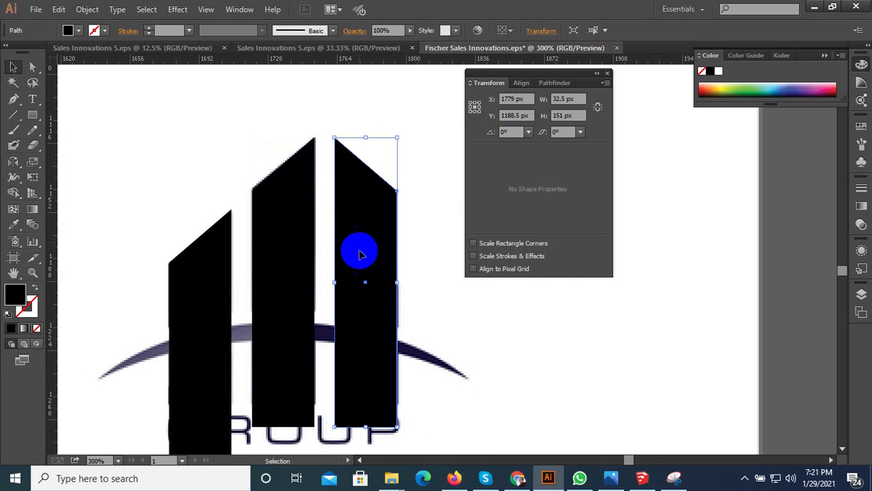
left_click_drag(360, 255, 366, 328)
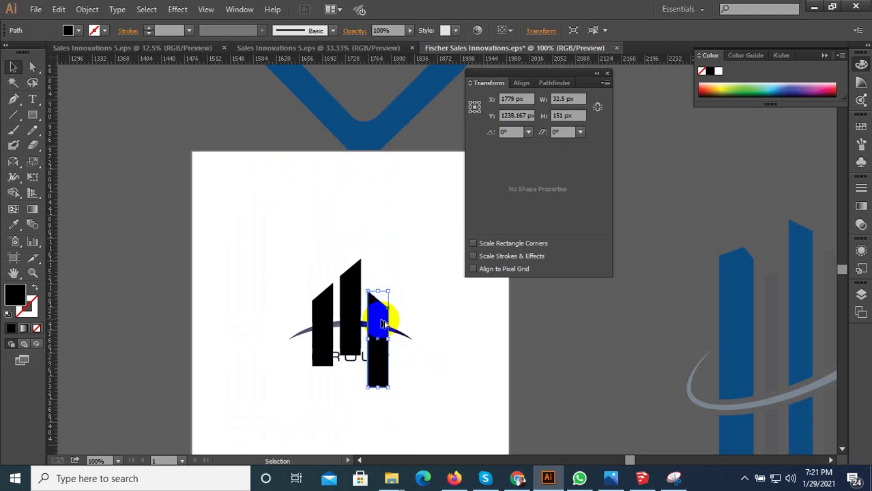
left_click_drag(366, 317, 368, 321)
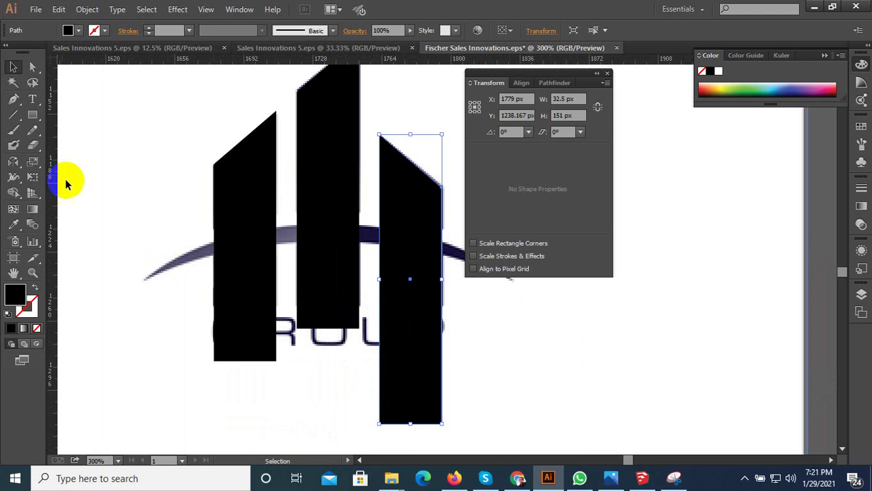
left_click_drag(32, 115, 82, 144)
- Draw an ellipse across the bar bases, shift it up-left, and make it an unfilled outline
scroll(126, 227, "down", 1)
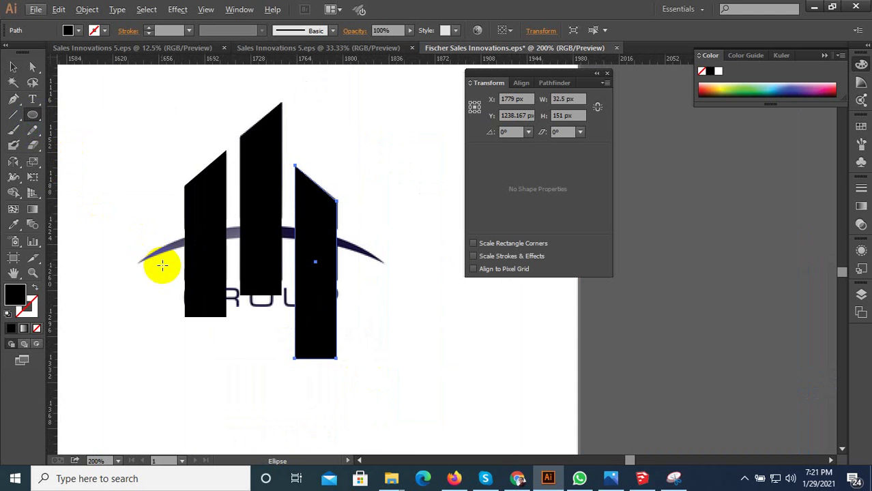
left_click_drag(137, 256, 430, 358)
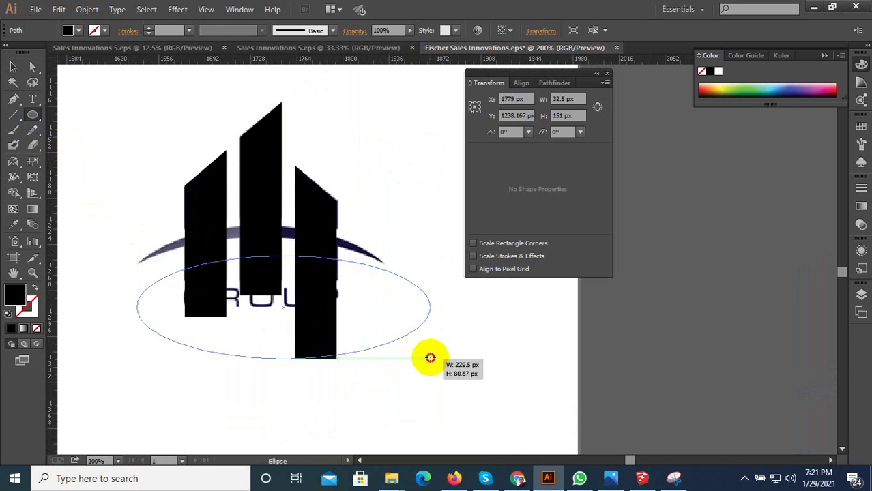
left_click(13, 66)
scroll(221, 270, "up", 1)
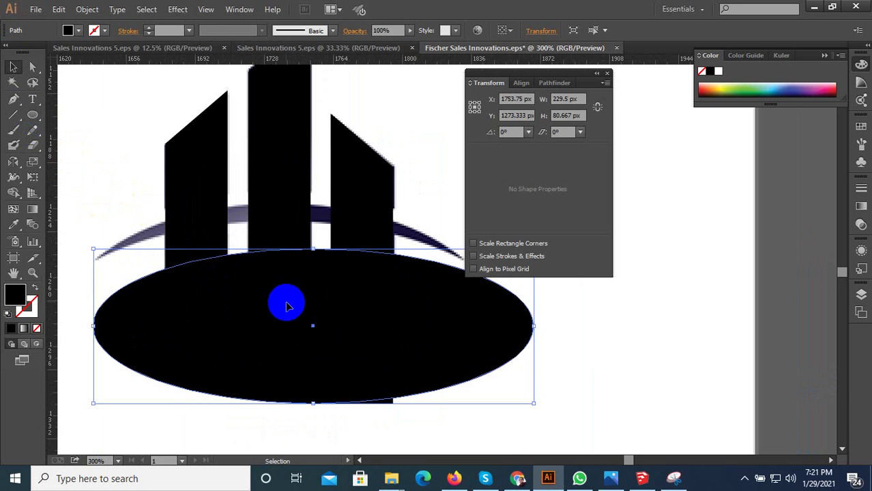
left_click_drag(286, 305, 241, 256)
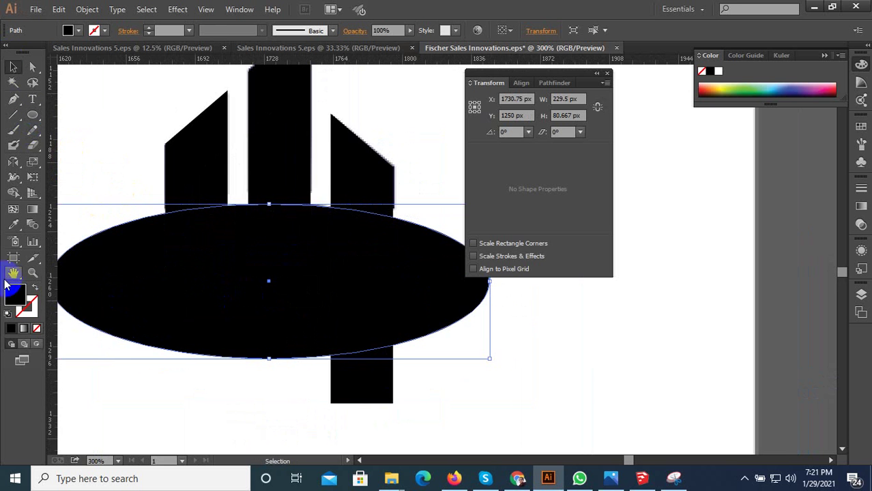
left_click(34, 288)
scroll(103, 321, "down", 1)
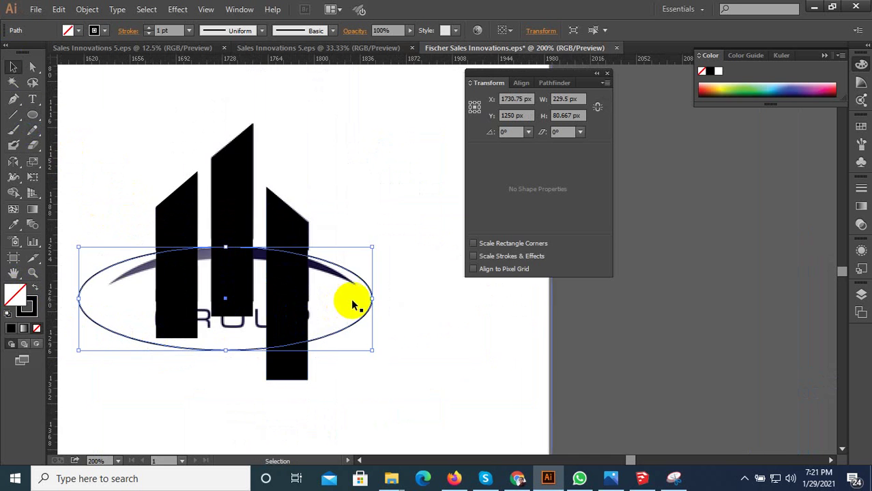
- Narrow the ellipse to 198.5 px wide and centre it under the bars
left_click_drag(373, 298, 352, 302)
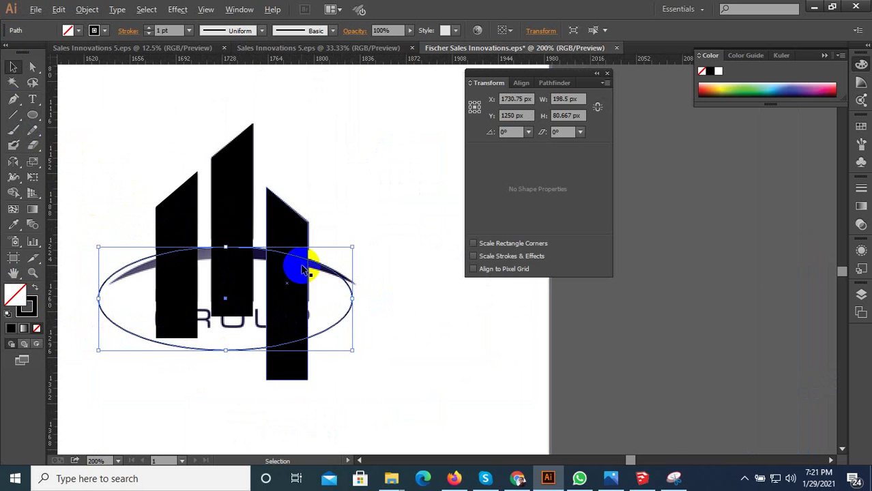
scroll(304, 262, "up", 1)
left_click_drag(323, 266, 331, 267)
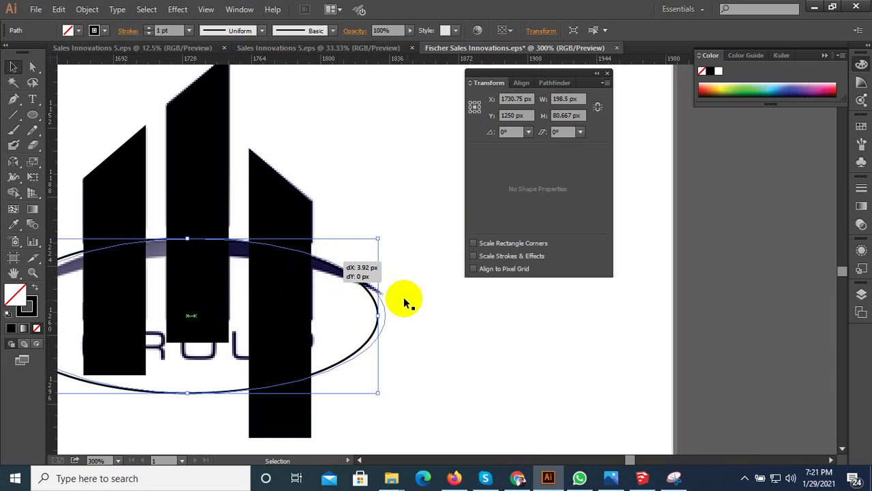
scroll(423, 304, "down", 2)
scroll(320, 283, "up", 2)
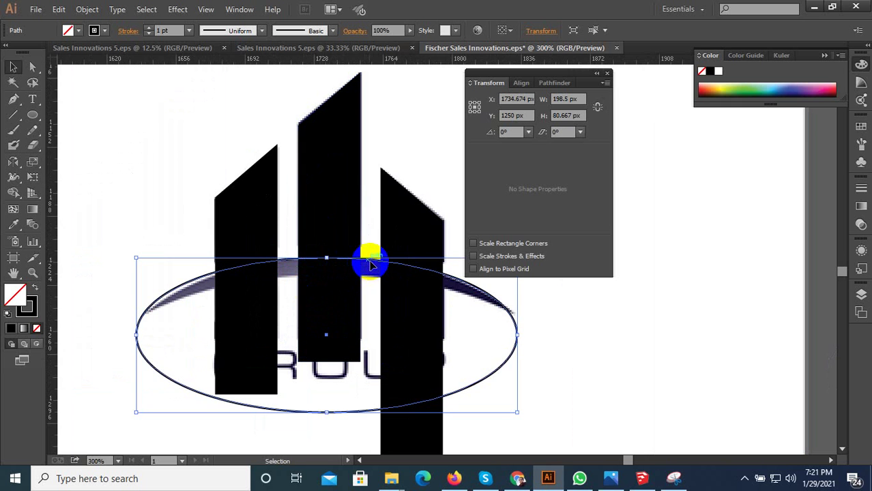
mouse_move(373, 264)
left_mouse_down()
mouse_move(316, 413)
mouse_move(331, 258)
left_mouse_up()
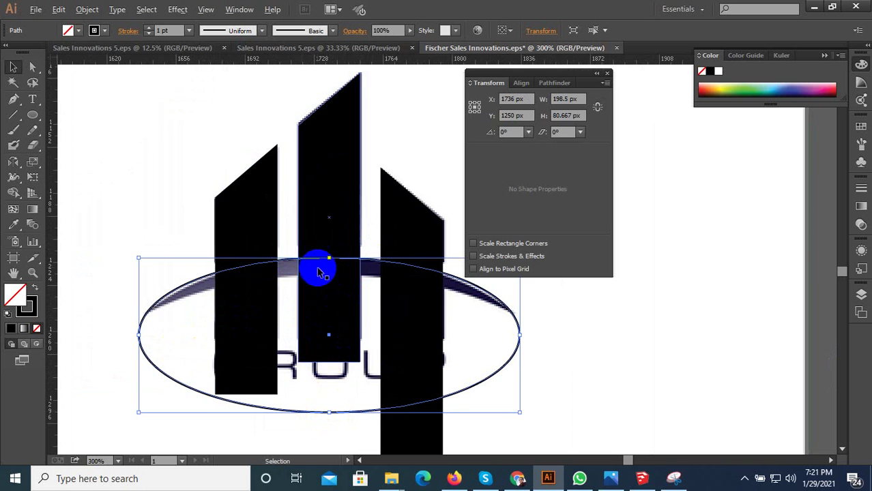
- Duplicate the ellipse slightly lower and resize the copy to 206 px wide and taller
left_click_drag(332, 260, 332, 276)
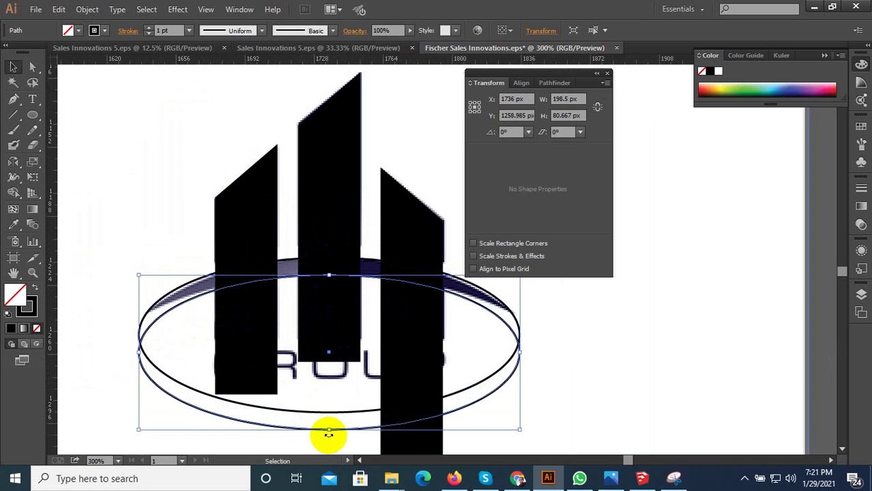
left_click_drag(328, 430, 326, 387)
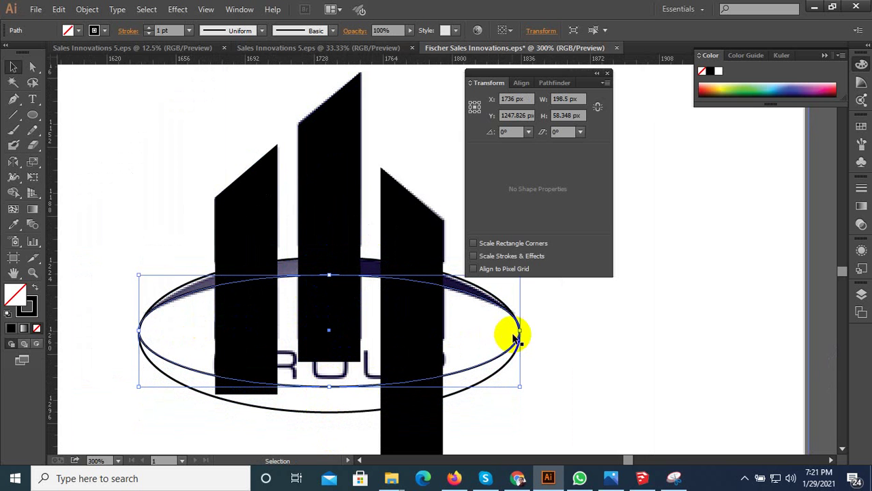
left_click_drag(519, 330, 526, 331)
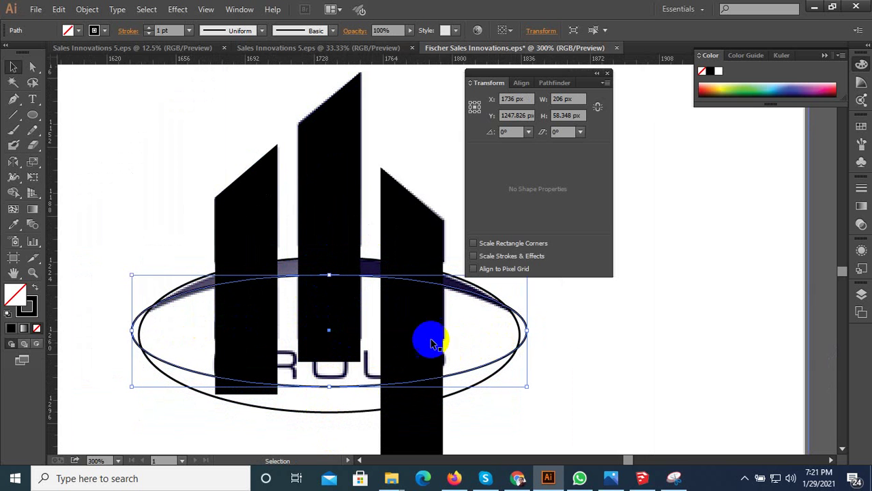
left_click_drag(329, 387, 329, 405)
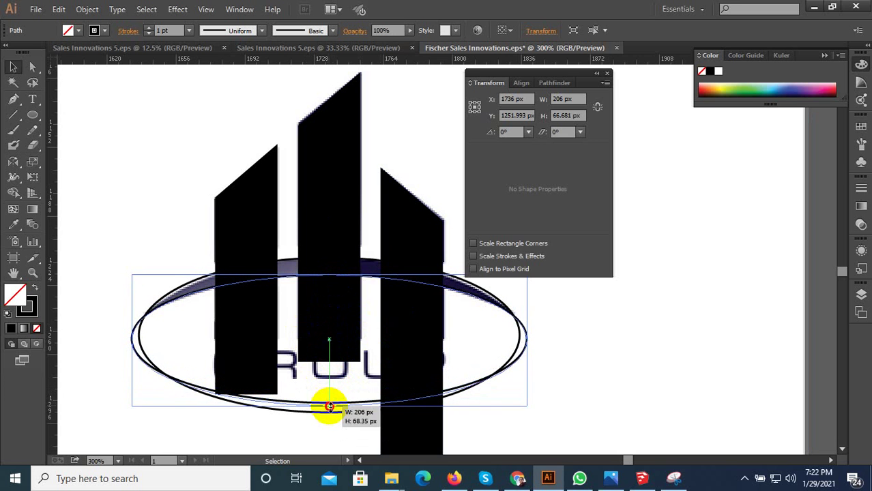
left_click_drag(328, 403, 329, 407)
left_click_drag(150, 303, 166, 293)
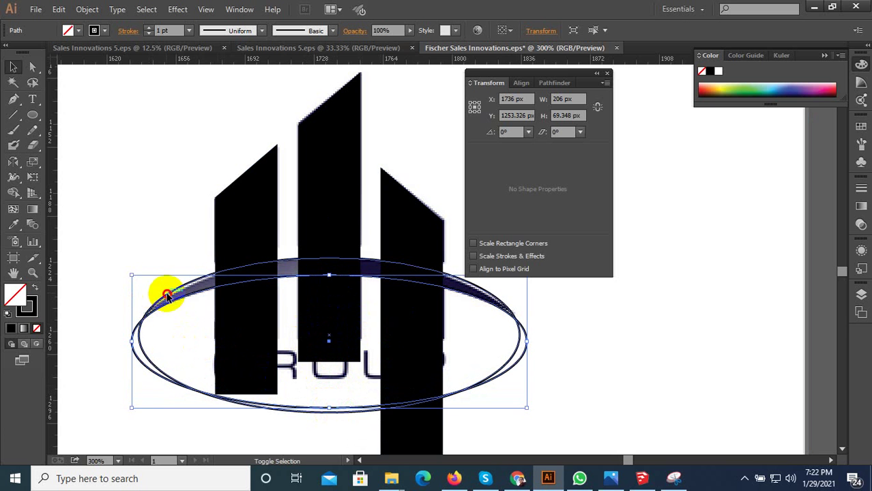
left_click(547, 83)
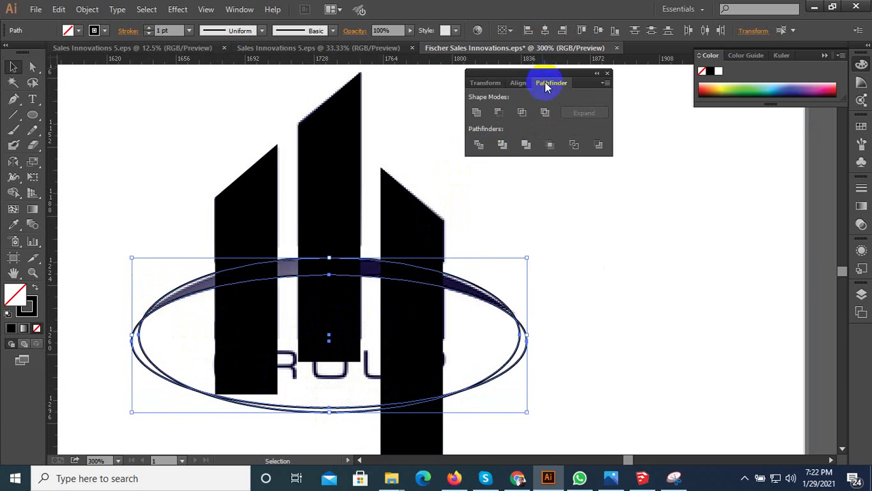
- Divide the two overlapping ovals with Pathfinder and ungroup the pieces
left_click(479, 145)
right_click(326, 273)
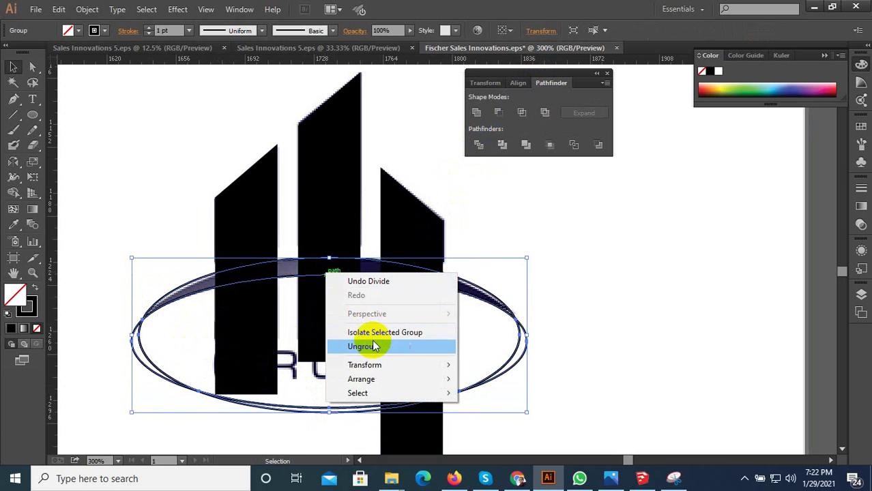
left_click(374, 346)
left_click(399, 335)
left_click(360, 408)
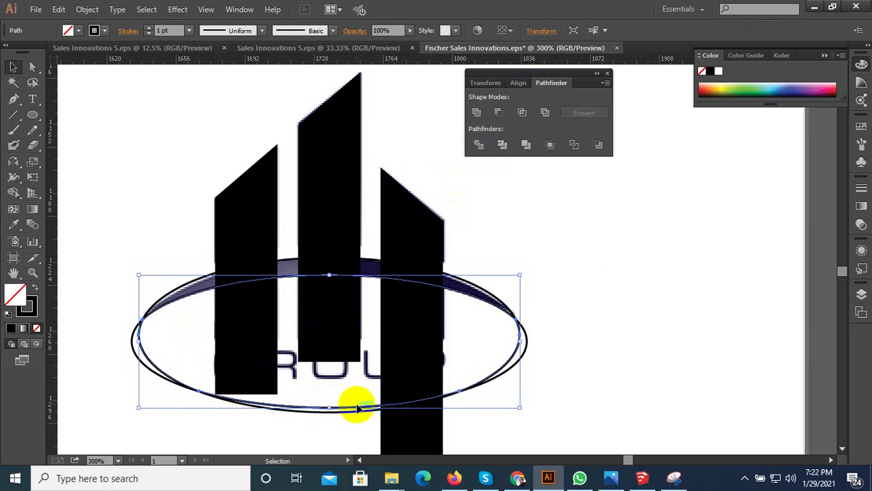
- Delete the lower, left and right arc pieces, leaving only the thin upper crescent
left_click_drag(346, 412, 198, 390)
key("Delete")
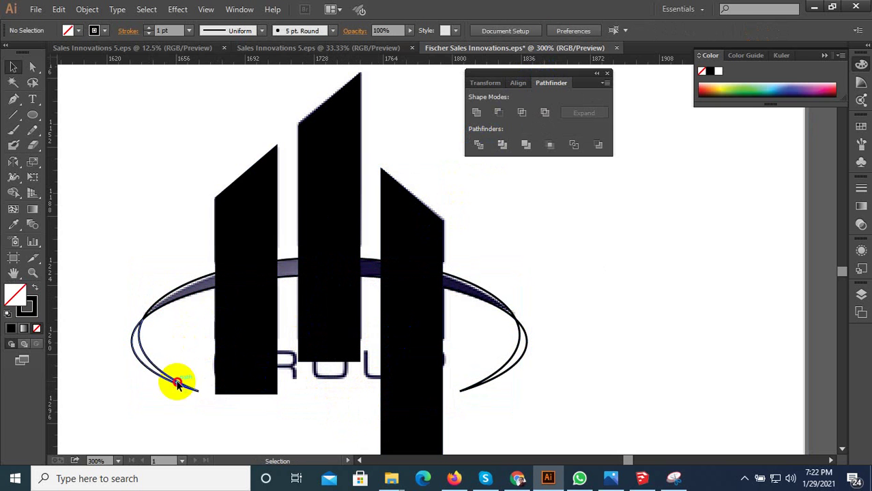
left_click(176, 383)
key("Delete")
left_click(491, 375)
key("Delete")
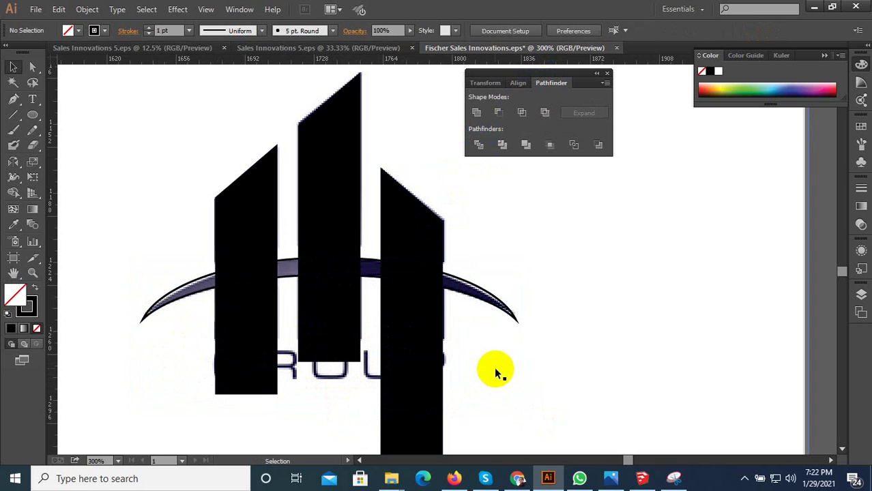
scroll(360, 317, "down", 2)
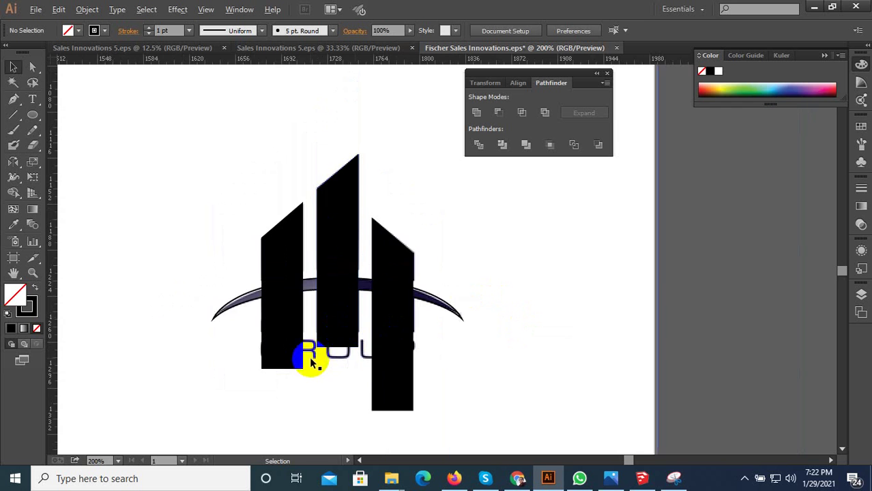
scroll(311, 360, "up", 2)
scroll(297, 344, "down", 3)
- Slide the reference logo image aside and place a horizontal guide across the bars
left_click_drag(490, 362, 385, 360)
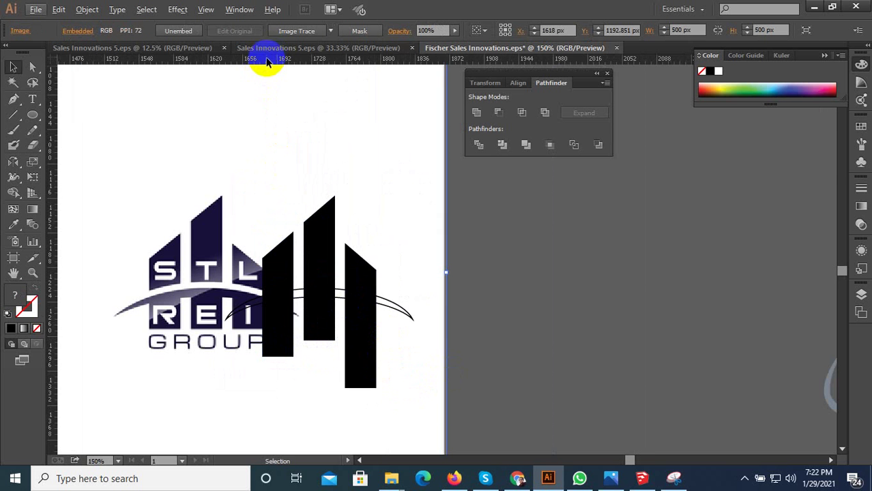
mouse_move(266, 61)
left_mouse_down()
mouse_move(267, 171)
mouse_move(298, 336)
mouse_move(308, 340)
left_mouse_up()
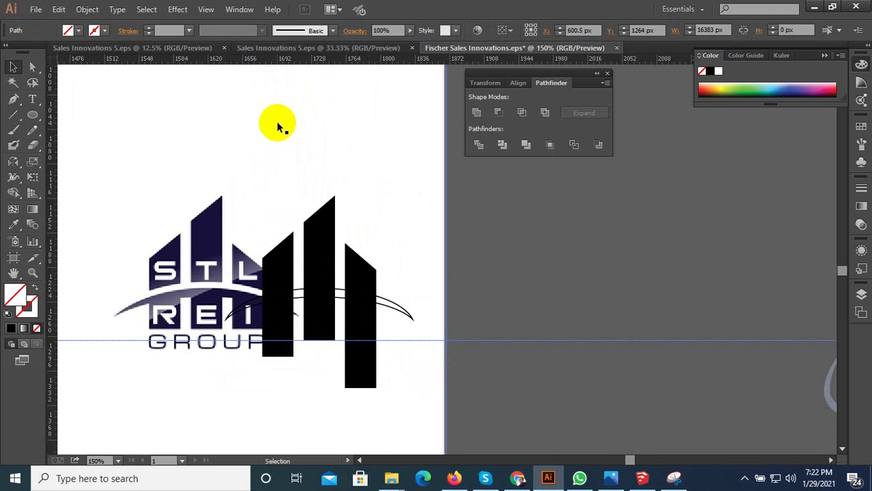
right_click(296, 63)
right_click(298, 60)
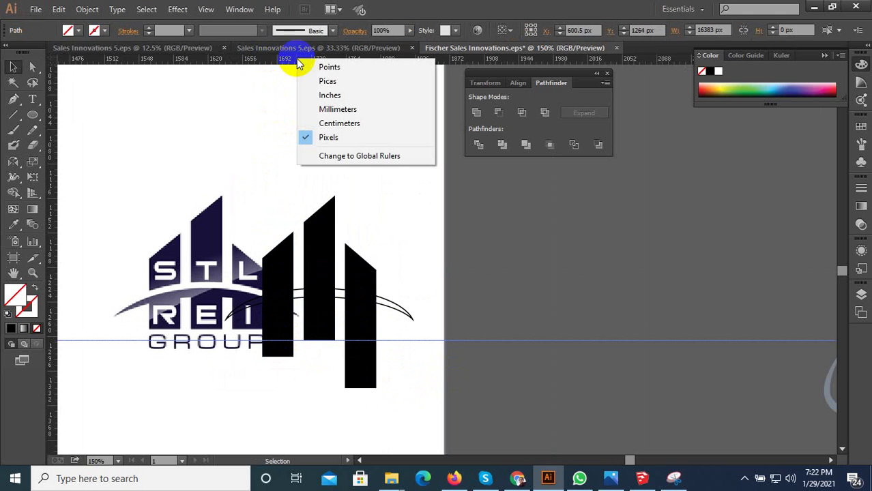
left_click(296, 66)
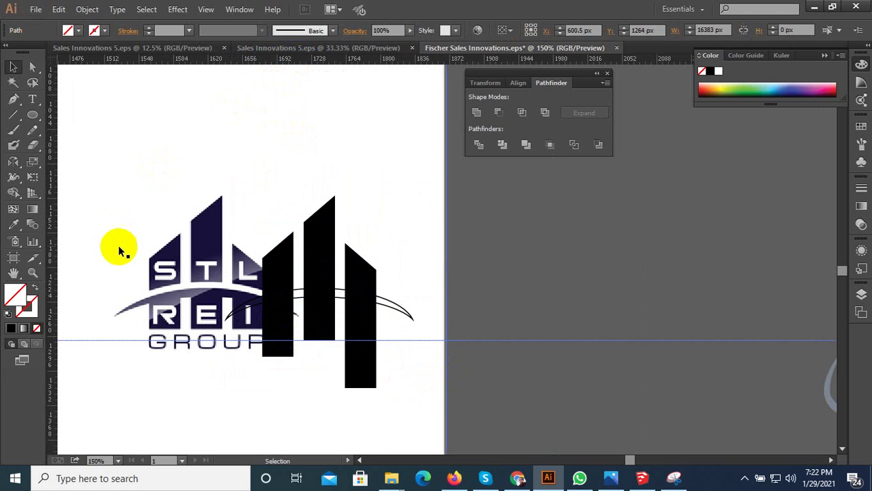
scroll(264, 360, "up", 2)
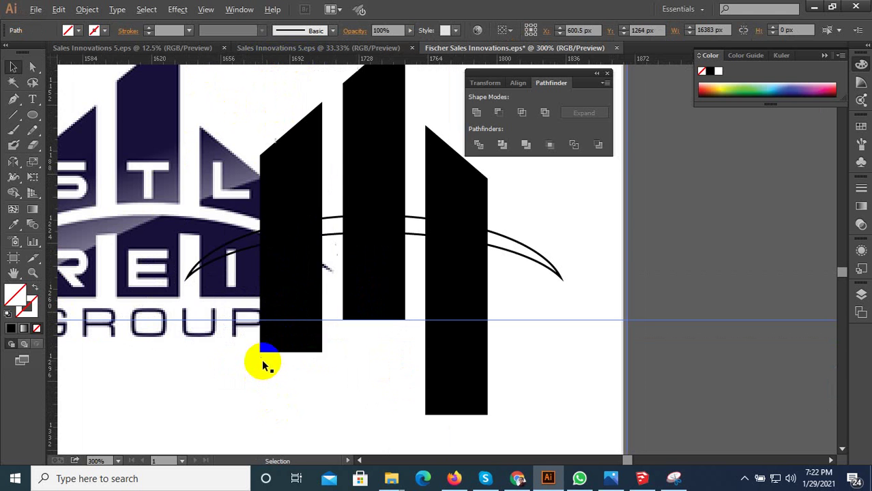
- Divide the three black bars into pieces with Pathfinder and ungroup them
left_click(372, 268)
left_click(286, 278, "shift")
left_click(445, 266, "shift")
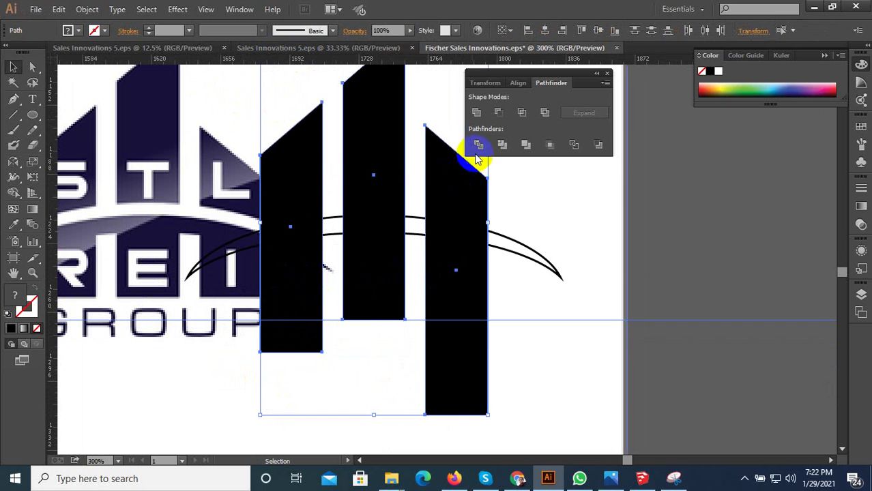
left_click(478, 145)
right_click(445, 236)
left_click(482, 309)
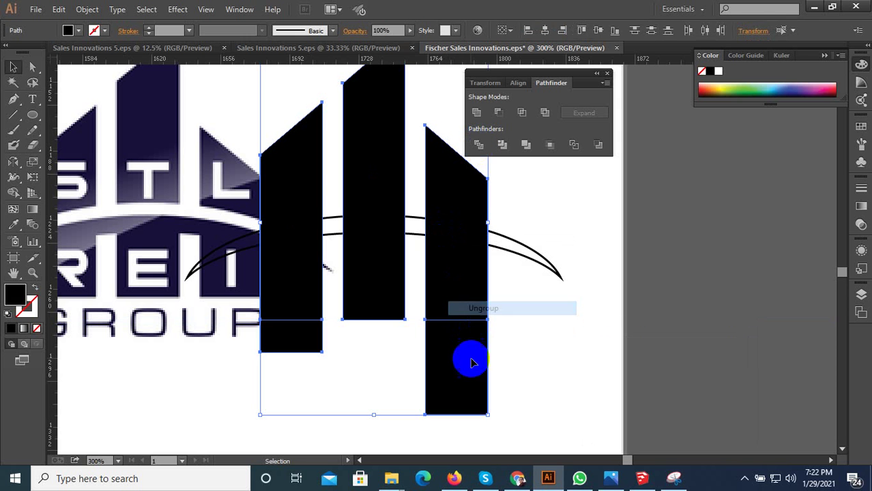
- Delete the bottom pieces of the right and left bars so all end evenly
left_click(471, 368)
key("Delete")
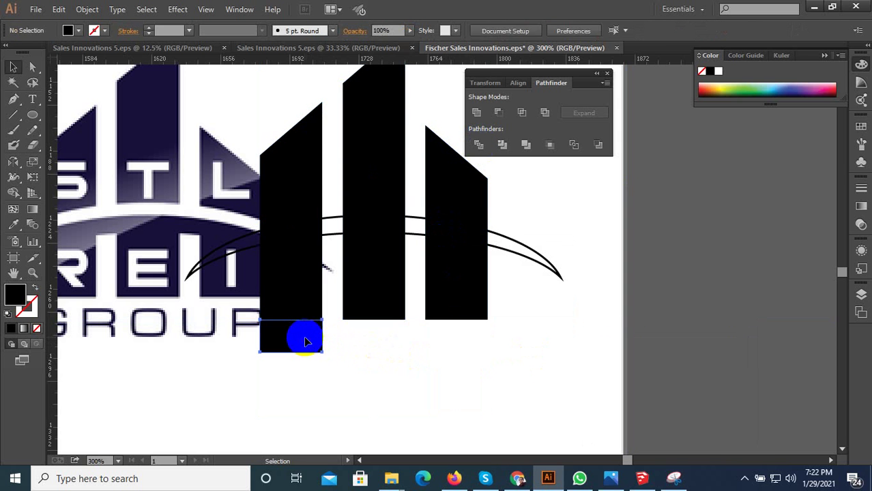
left_click(302, 335)
key("Delete")
- Fill the swoosh arc with the navy sampled from the reference logo
left_click(249, 250)
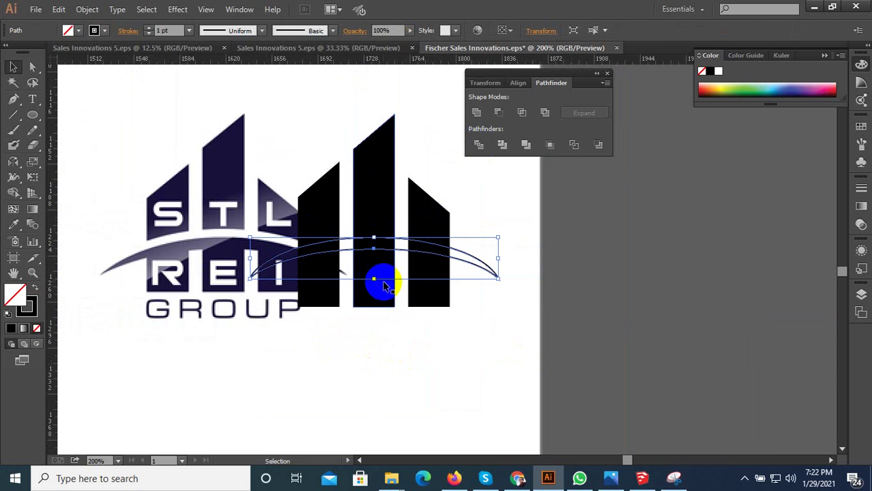
left_click(13, 225)
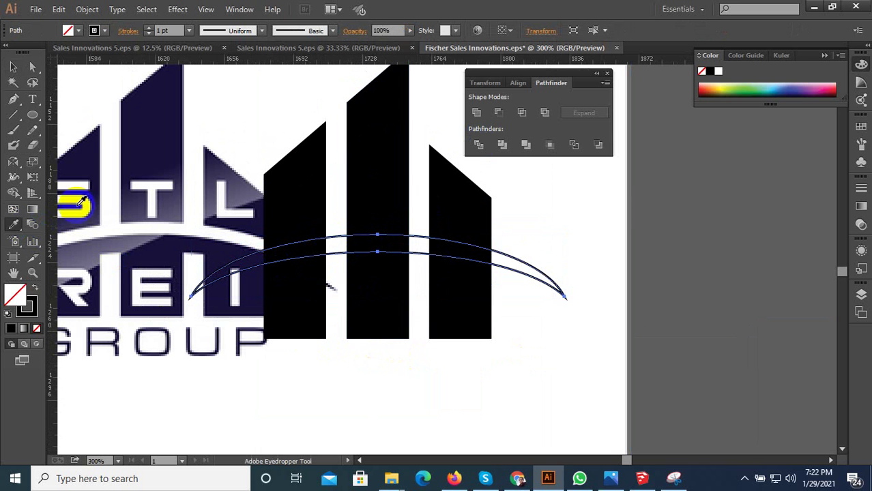
left_click(151, 128)
left_click(12, 67)
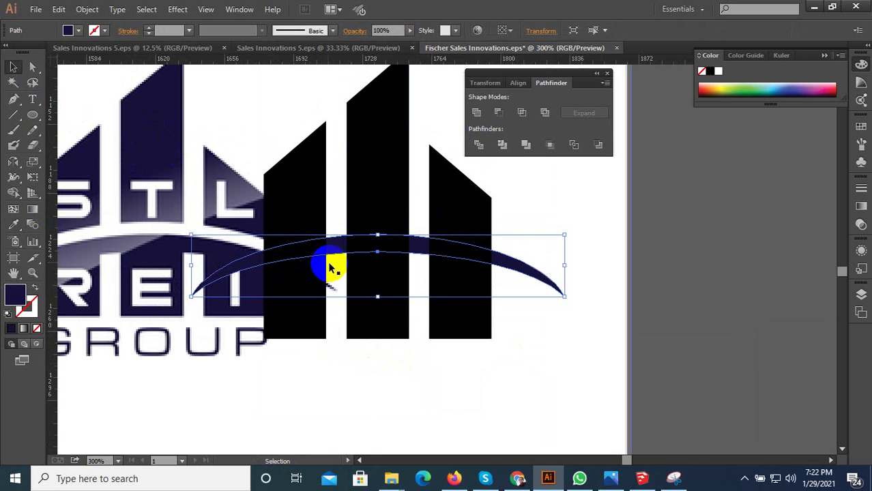
- Bring the swoosh in front of the bars and set up a 4 px Offset Path on it
right_click(328, 251)
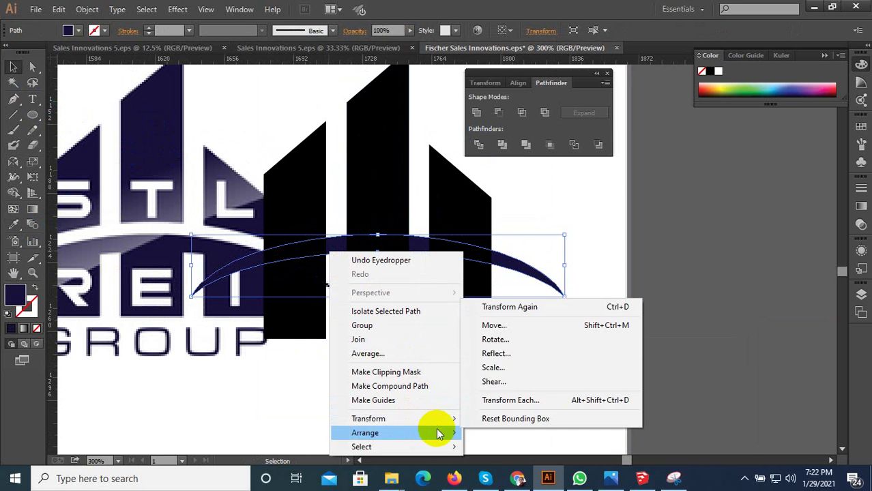
mouse_move(402, 432)
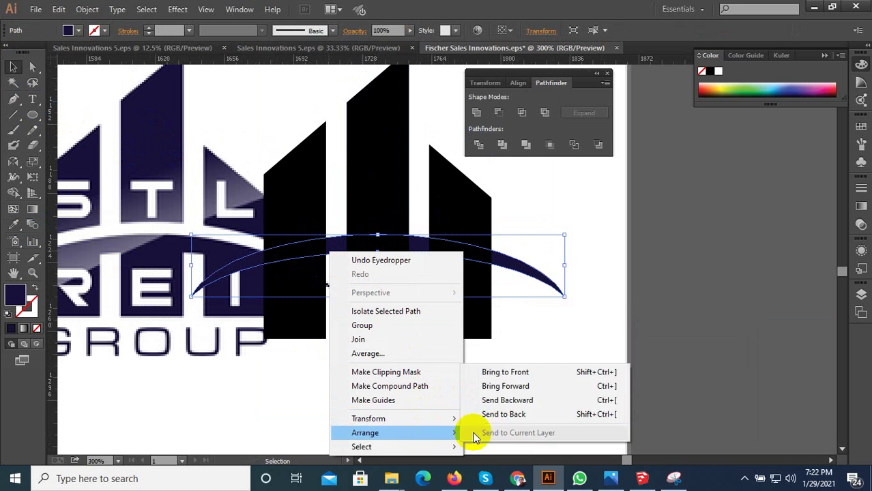
left_click(502, 371)
left_click(392, 267)
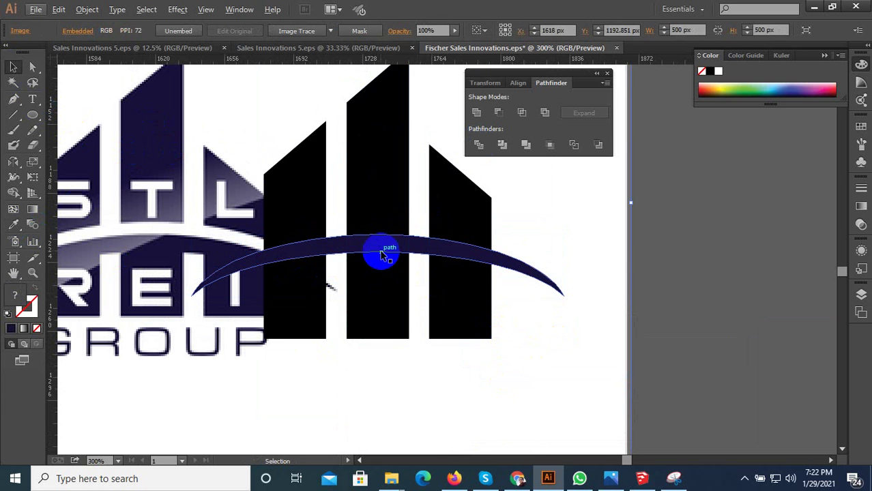
left_click(309, 254)
key("ctrl+minus")
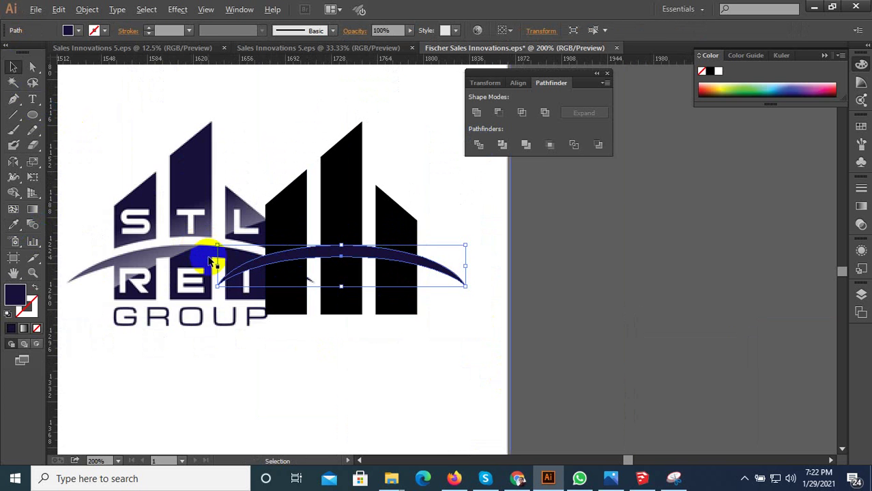
left_click(87, 9)
mouse_move(101, 266)
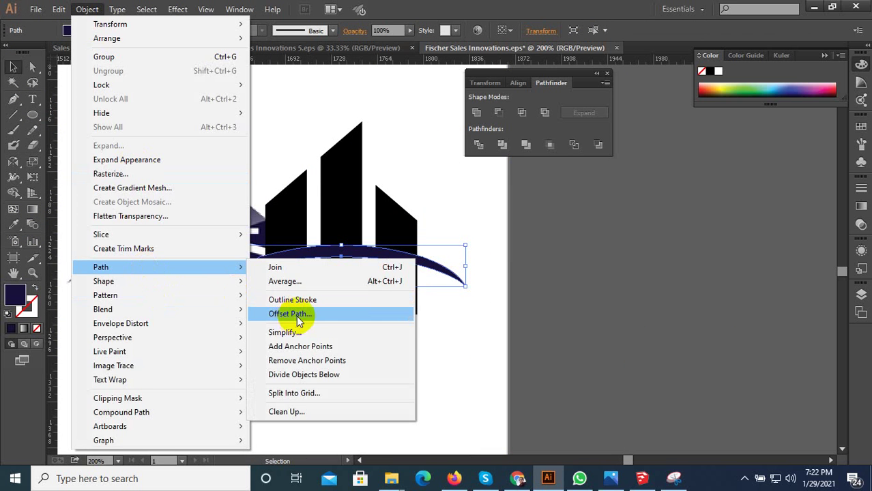
left_click(298, 315)
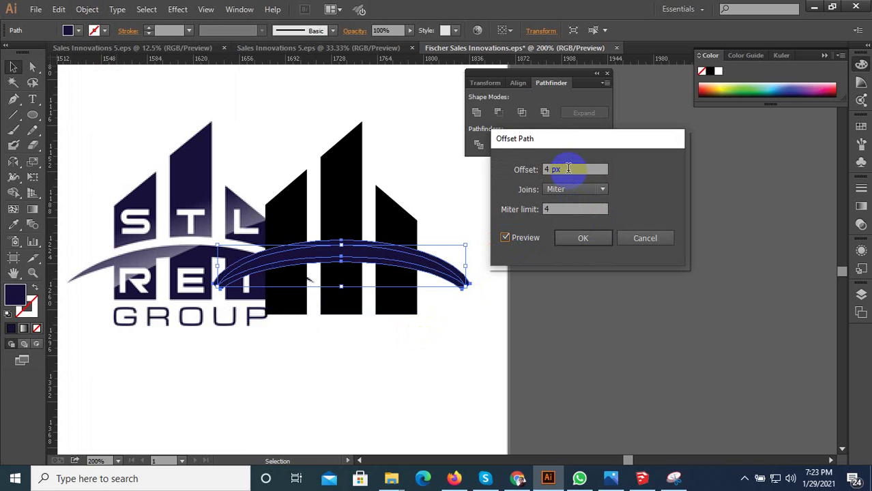
- Apply the 4 px offset to the swoosh and divide the three black bars where it crosses them
left_click(590, 240)
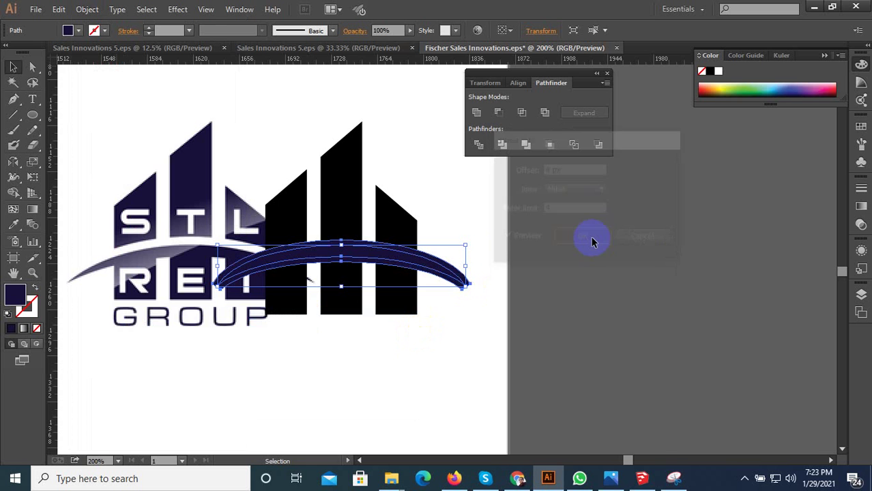
scroll(354, 247, "up", 2)
left_click(327, 204, "shift")
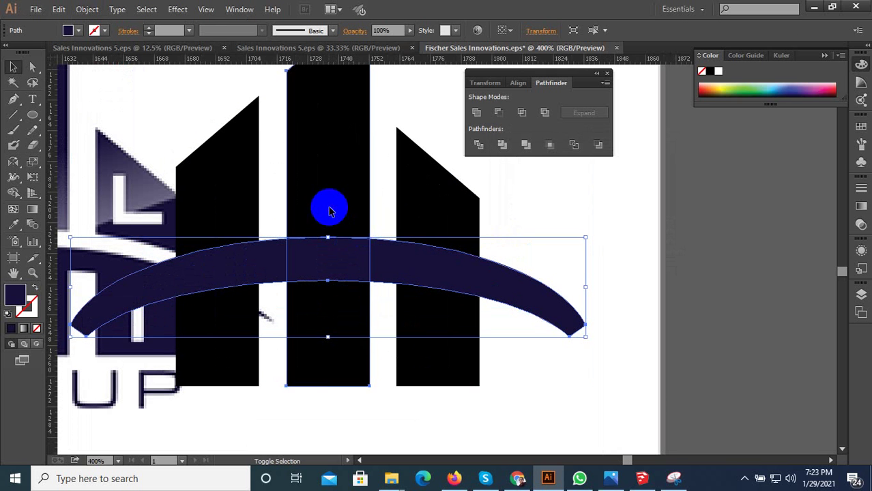
left_click(254, 200, "shift")
left_click(420, 203, "shift")
left_click(477, 146)
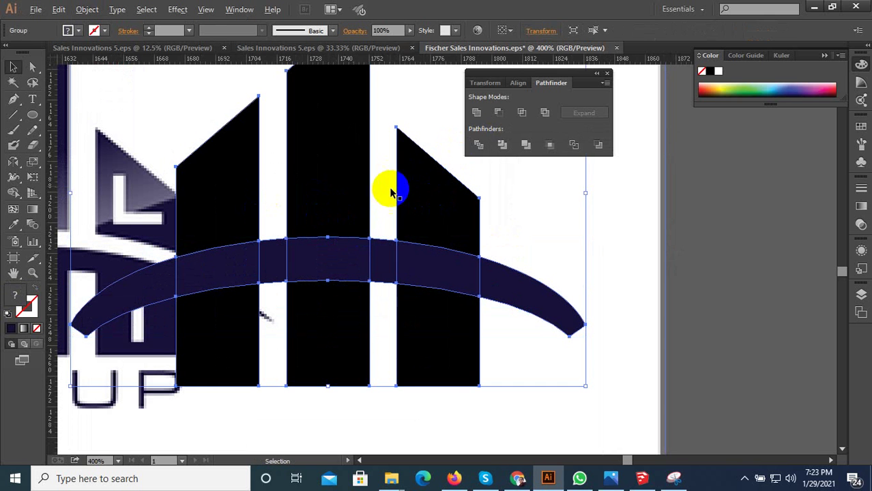
- Ungroup the divided swoosh and bar pieces and clear the selection
scroll(392, 187, "down", 2)
right_click(368, 181)
left_click(399, 254)
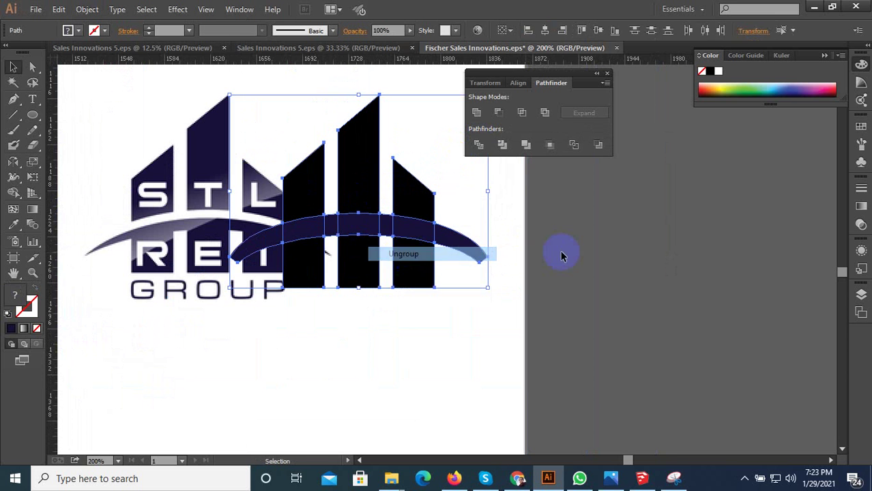
left_click(376, 334)
left_click(253, 267)
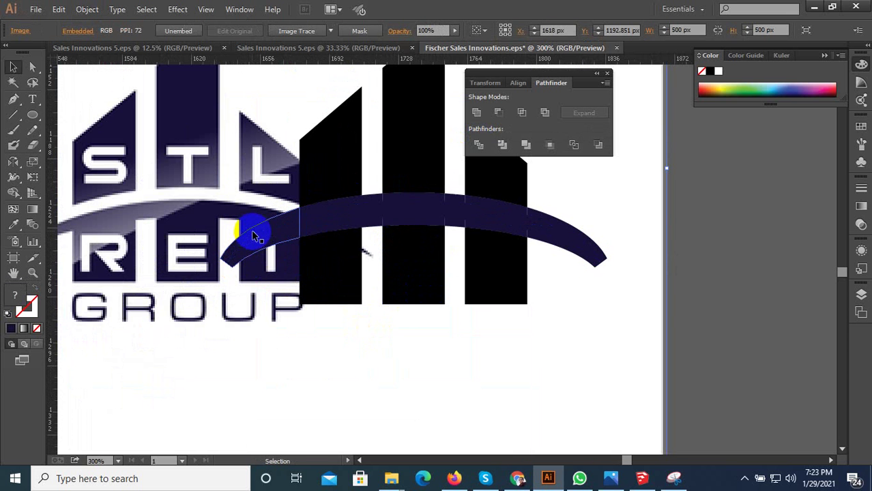
scroll(302, 302, "down", 2)
left_click(301, 307)
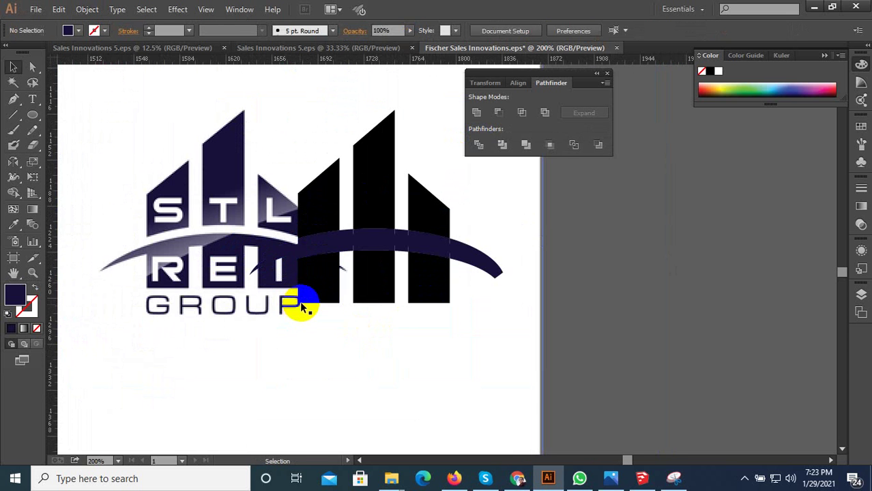
- Drag the curved swoosh to the right and reselect its segments
left_click_drag(327, 235, 386, 240)
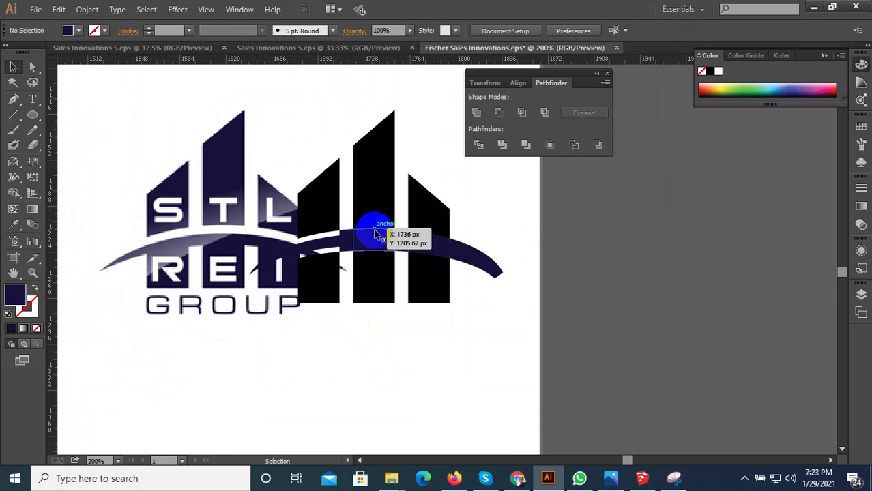
left_click(385, 240)
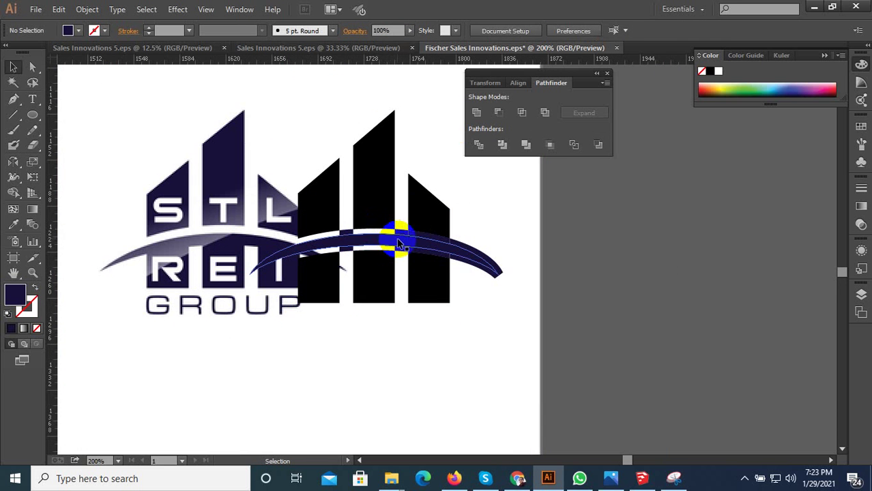
left_click(349, 247, "ctrl")
scroll(349, 247, "up", 2)
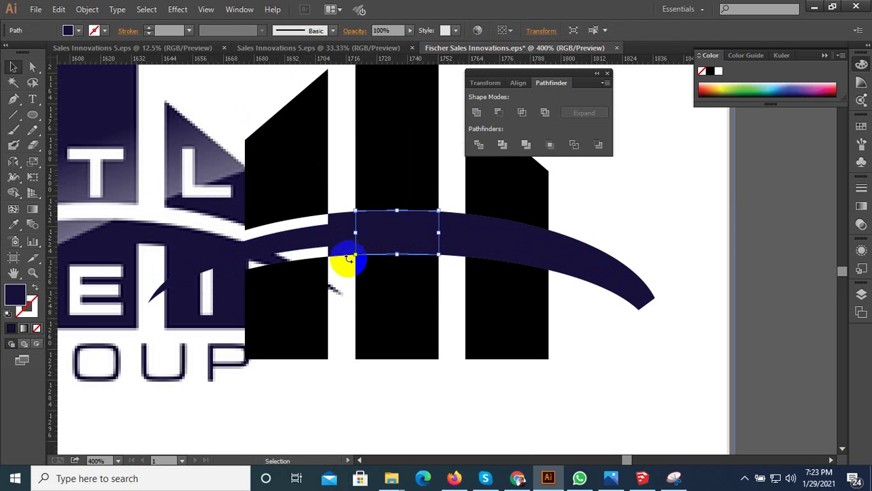
left_click(347, 266, "shift")
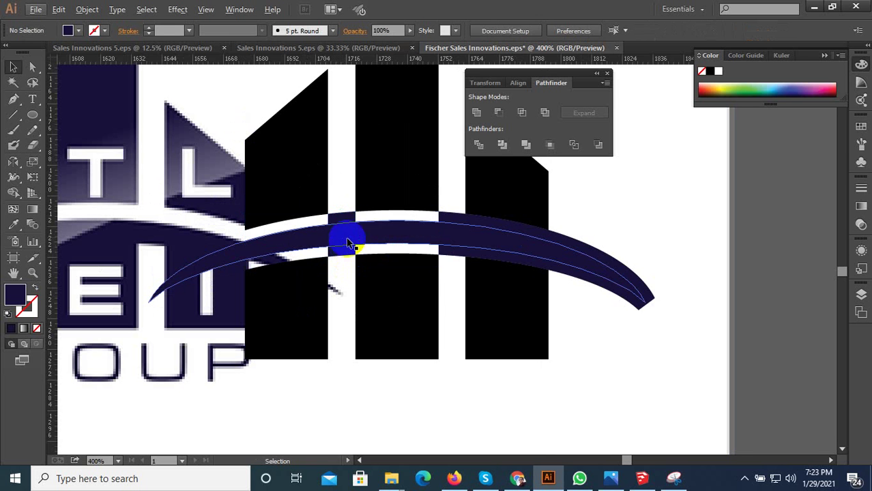
- Select the entire swoosh path and nudge it straight down slightly
left_click(444, 211)
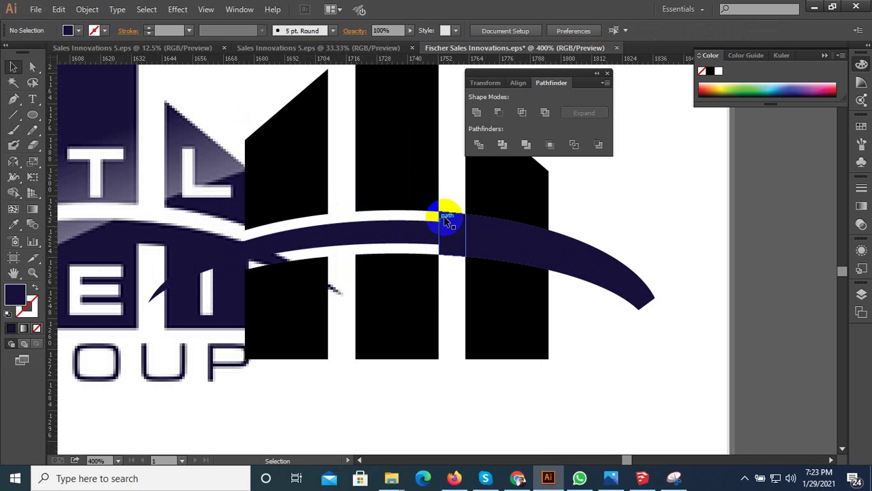
left_click(525, 230)
left_click(508, 260)
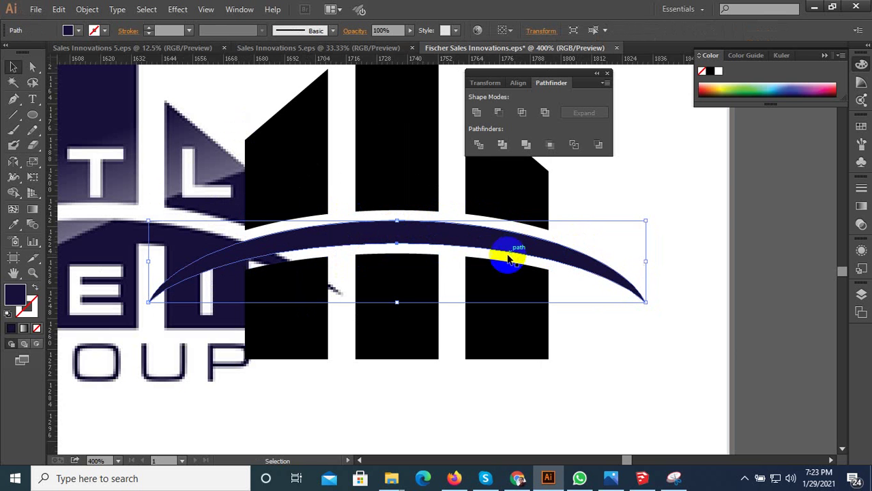
scroll(428, 247, "up", 1)
left_click(423, 239, "shift")
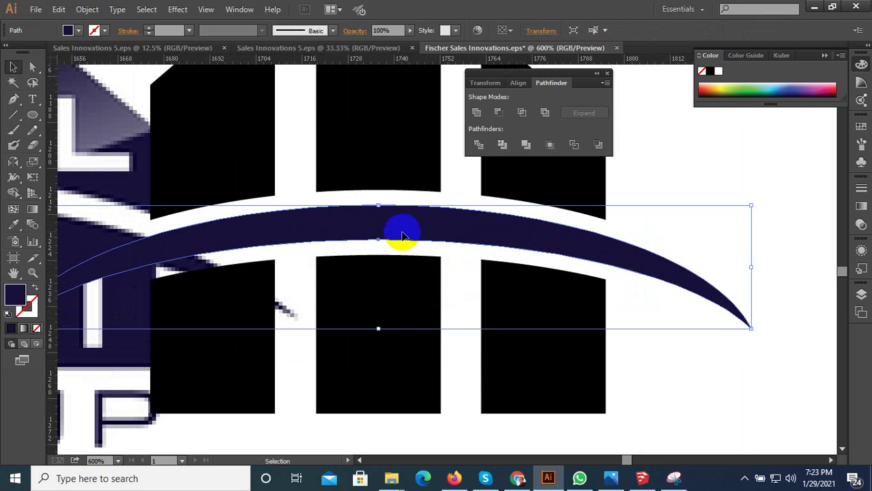
mouse_move(401, 232)
left_mouse_down()
mouse_move(402, 246)
mouse_move(392, 248)
left_mouse_up()
scroll(399, 247, "up", 2)
scroll(380, 275, "down", 3)
scroll(380, 275, "down", 3)
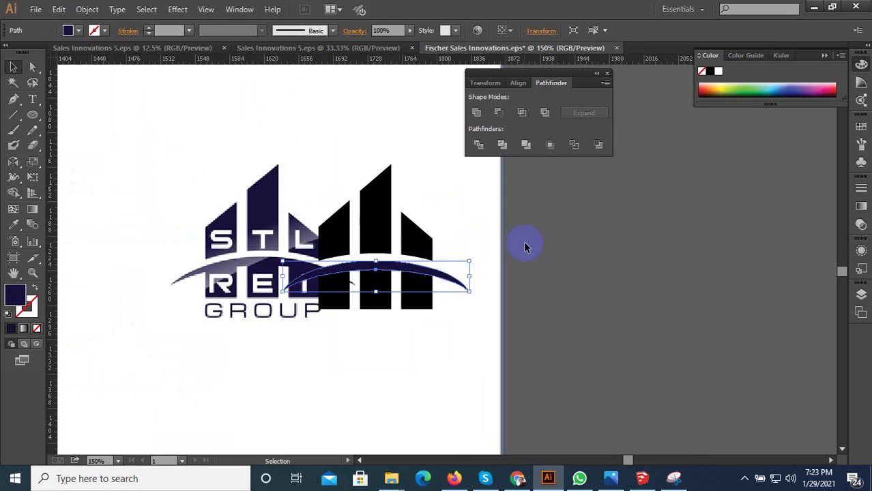
left_click(550, 246)
scroll(389, 253, "up", 2)
- Select the black building shapes and shift the STL REI image to the left
left_click(368, 225)
left_click(426, 230, "shift")
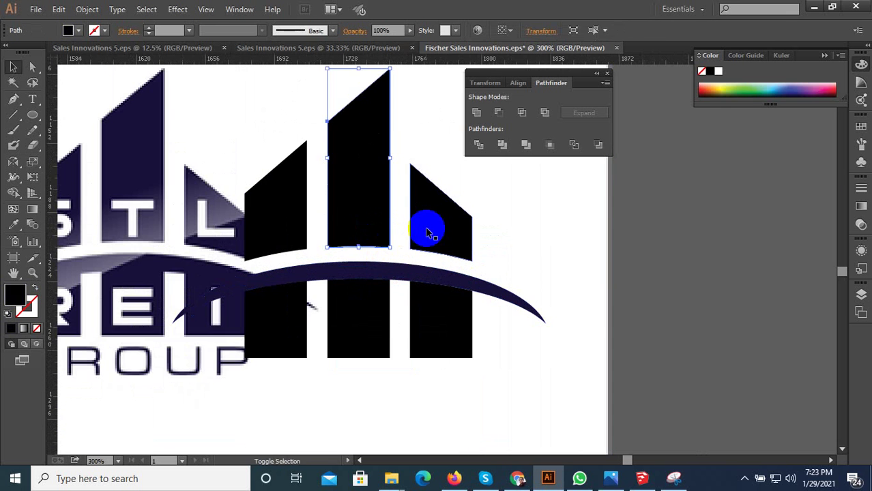
left_click(297, 226, "shift")
scroll(403, 243, "down", 2)
left_click(447, 334)
left_click_drag(447, 334, 296, 330)
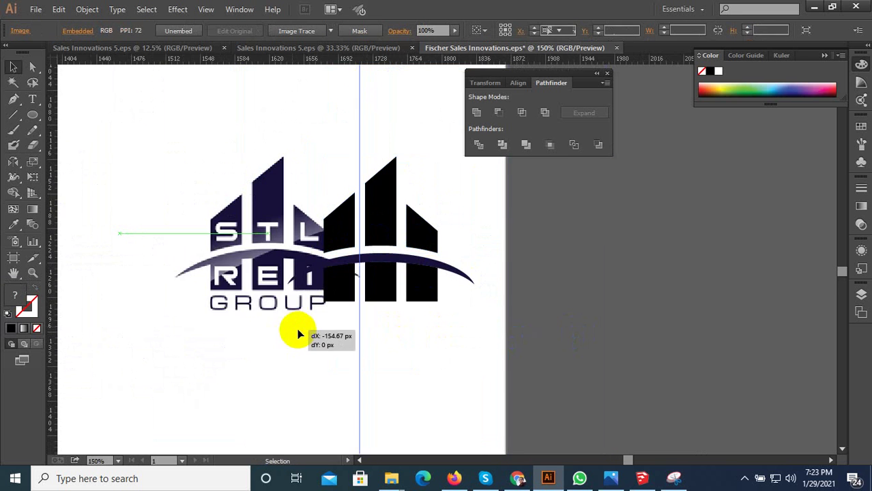
scroll(473, 339, "down", 2)
scroll(418, 331, "up", 2)
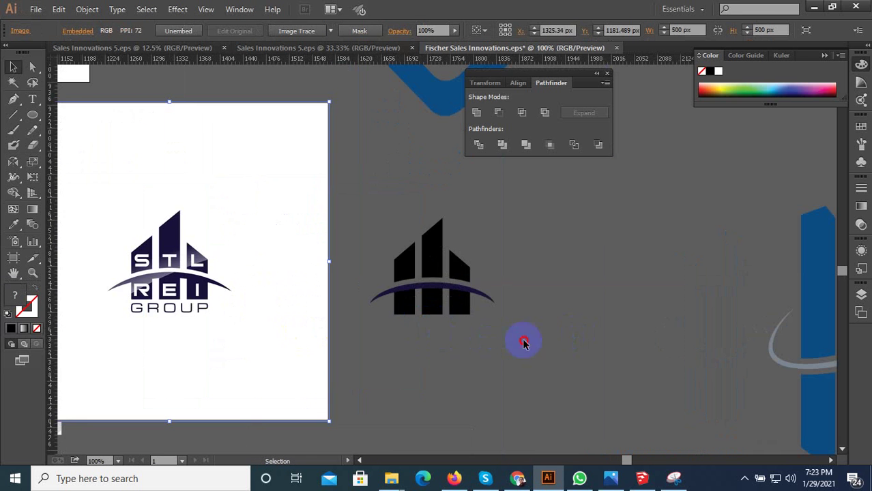
- Move the black building logo onto the top artboard
left_click(437, 294)
scroll(452, 321, "down", 2)
left_click_drag(452, 321, 229, 195)
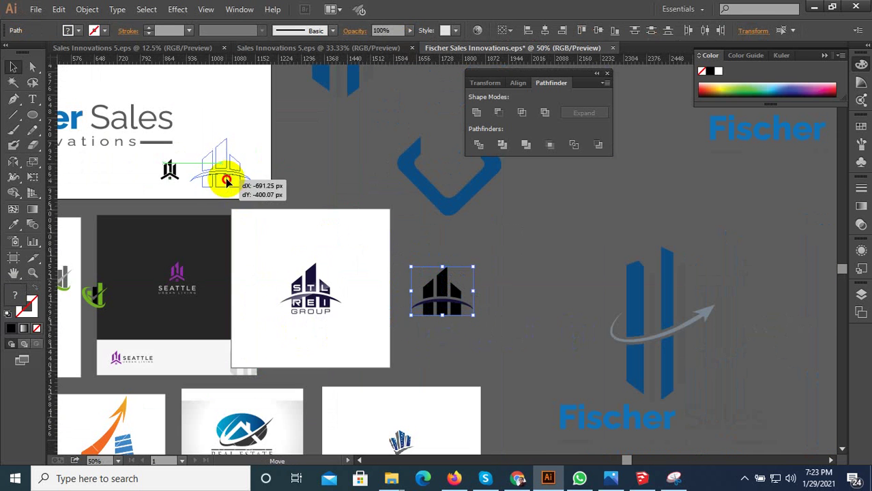
left_click(513, 321)
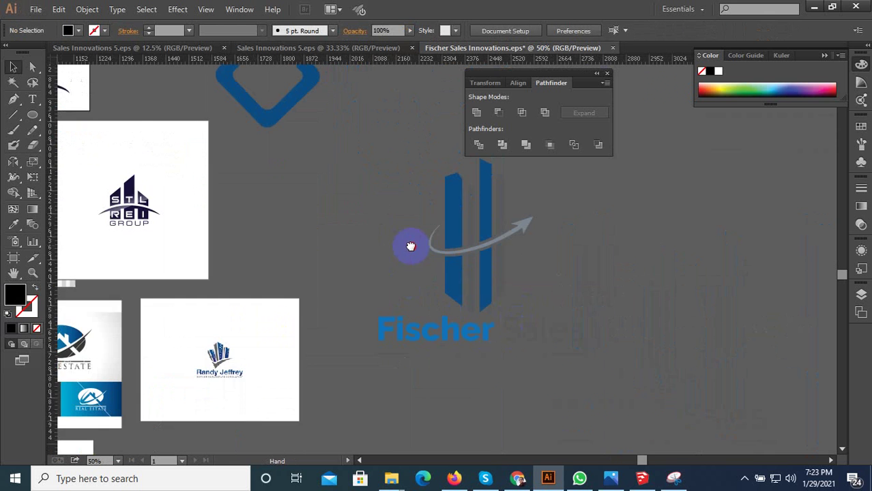
scroll(408, 246, "down", 5)
- Pan past the GMS artboard to bring the Real Estate logo artboards into view
left_click_drag(356, 328, 555, 313)
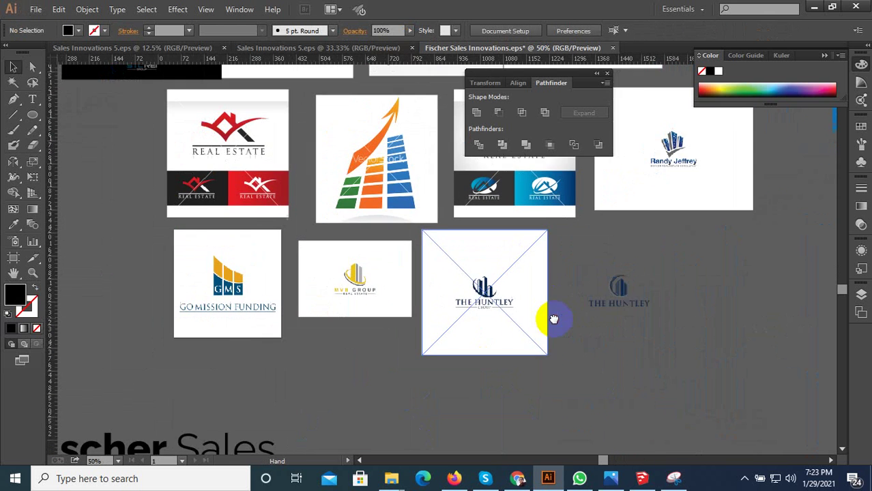
scroll(273, 299, "up", 2)
mouse_move(164, 306)
left_mouse_down()
mouse_move(379, 296)
mouse_move(317, 318)
left_mouse_up()
scroll(379, 296, "up", 2)
scroll(253, 370, "down", 3)
scroll(317, 318, "up", 2)
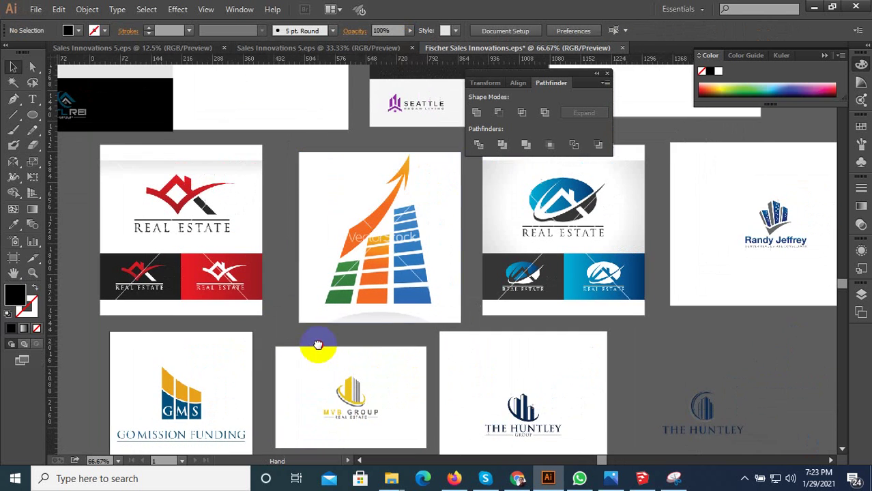
left_click_drag(391, 321, 336, 350)
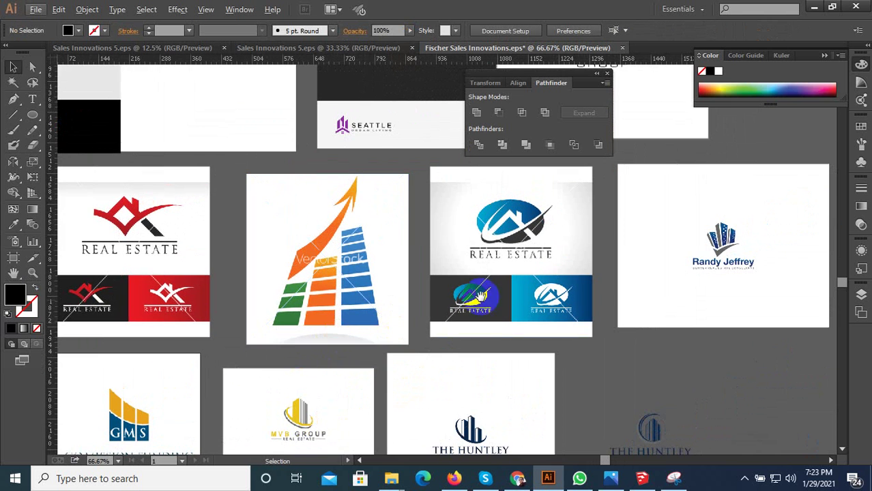
scroll(329, 344, "right", 3)
- Draw an ellipse over the Real Estate logo's oval
scroll(368, 292, "up", 3)
scroll(208, 256, "up", 1)
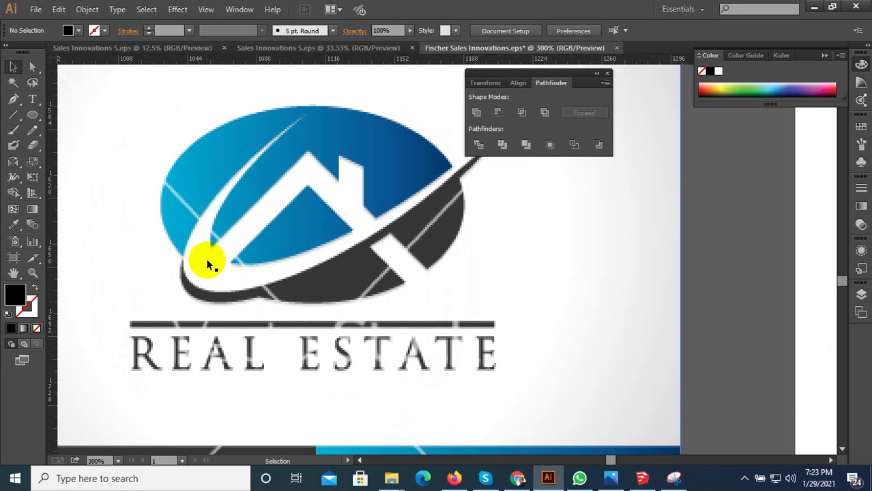
scroll(273, 298, "down", 2)
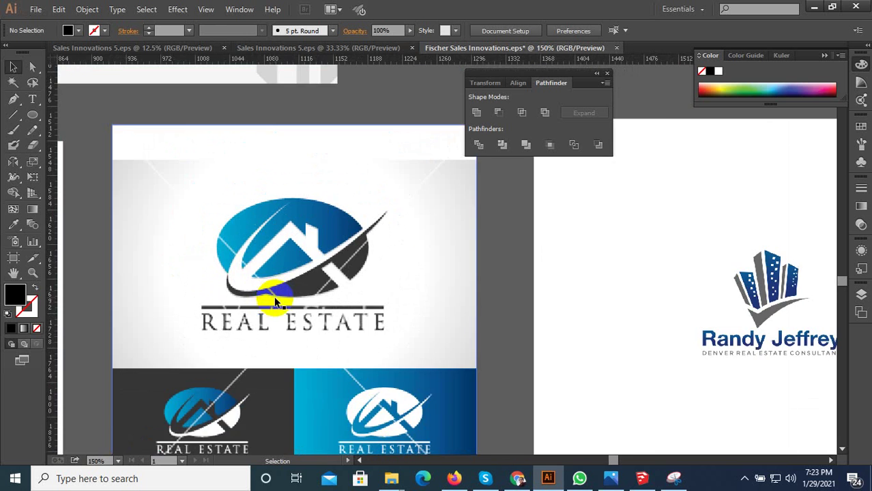
scroll(140, 215, "up", 1)
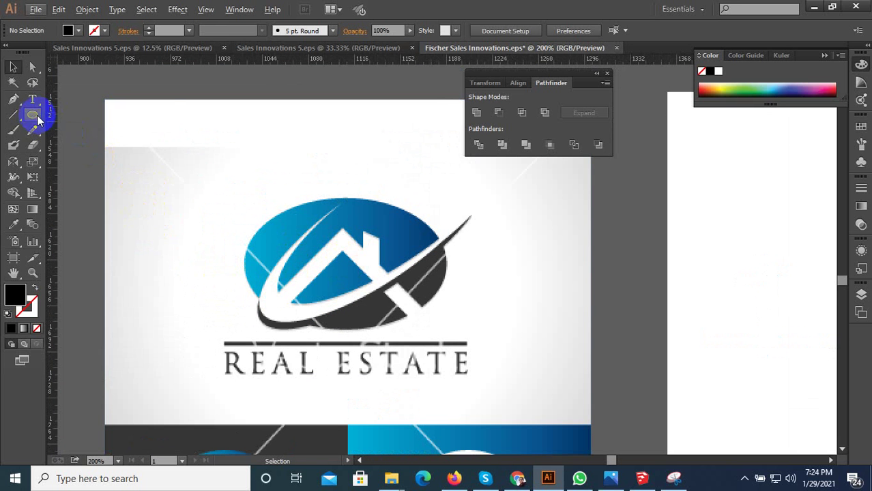
left_click_drag(38, 120, 78, 148)
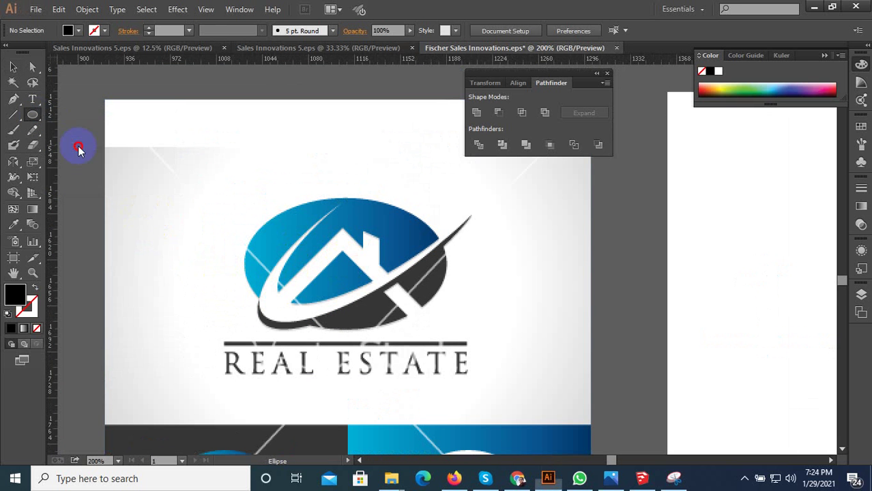
left_click_drag(241, 211, 448, 332)
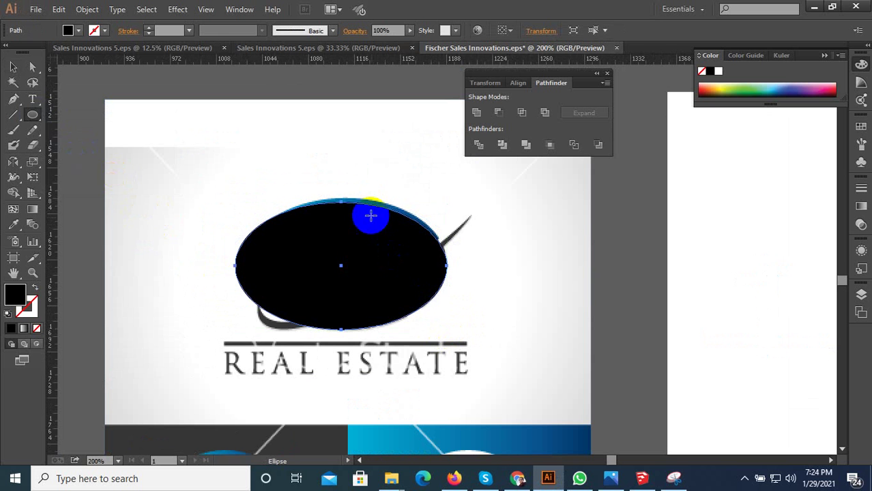
left_click(13, 66)
- Fit the ellipse's height and left edge to the oval, with black outline and no fill
scroll(344, 213, "up", 2)
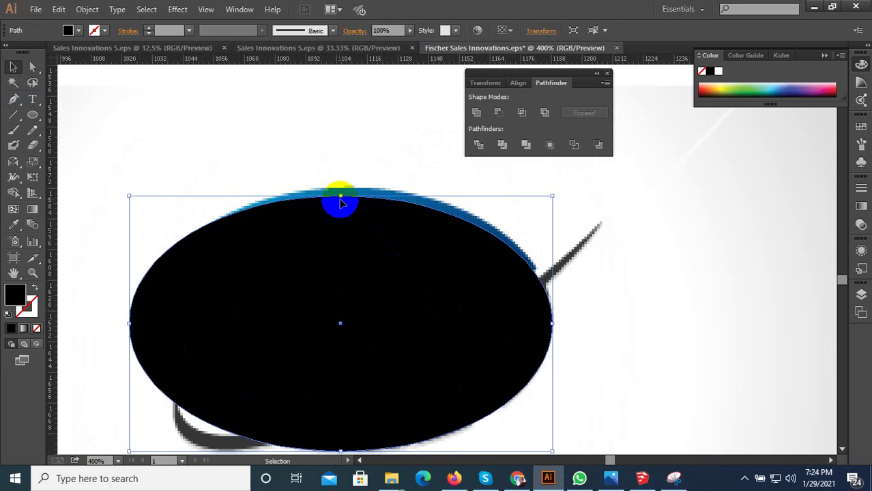
left_click_drag(340, 202, 341, 189)
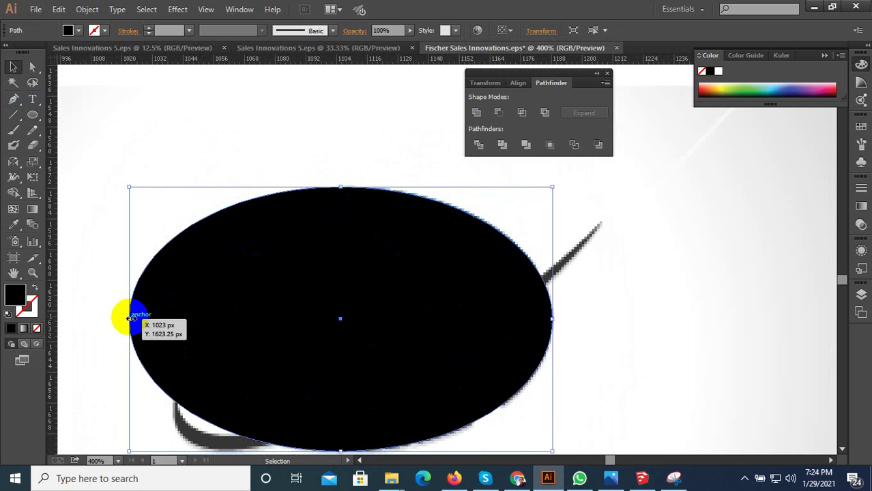
left_click_drag(130, 319, 139, 318)
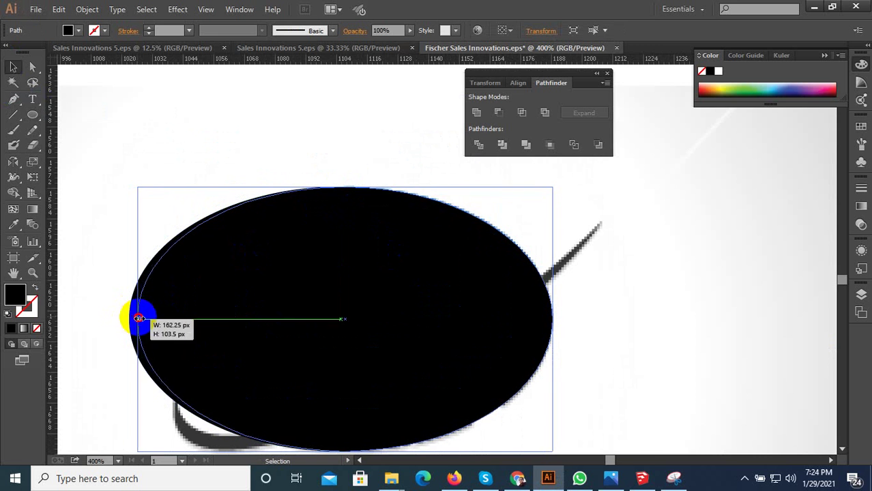
left_click(35, 289)
scroll(208, 331, "up", 1, "alt")
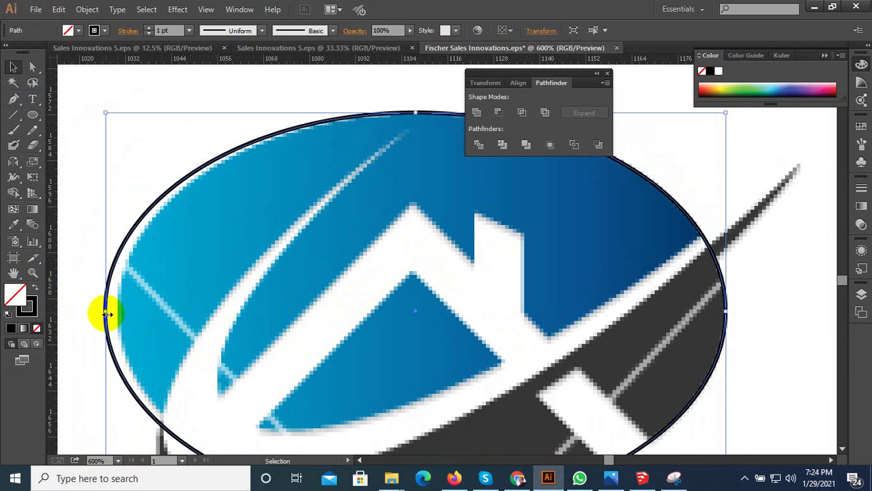
left_click_drag(105, 313, 123, 313)
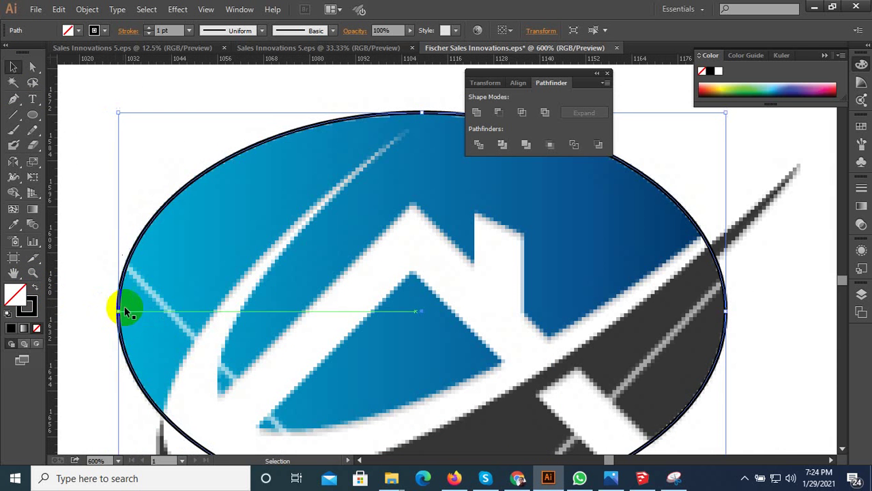
scroll(390, 266, "down", 3, "alt")
left_click(436, 317)
scroll(437, 318, "up", 1, "alt")
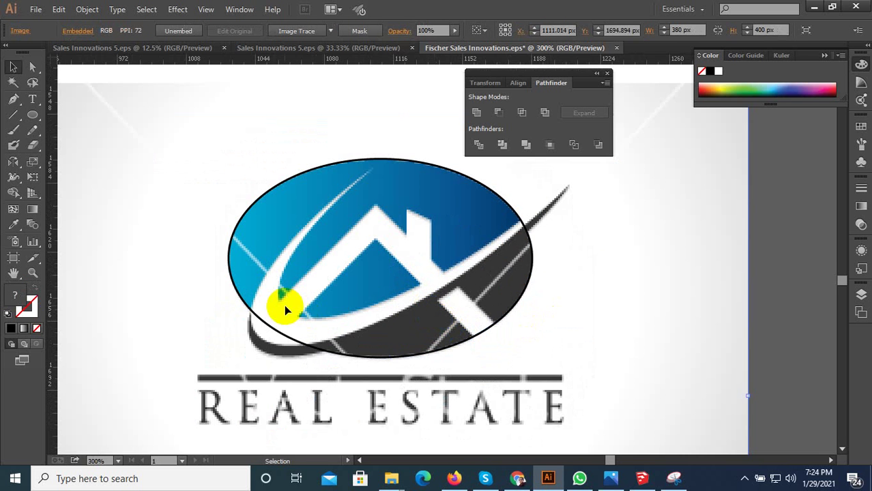
- Draw a pen path outlining the house roof chevron from the oval's lower left to the peak
left_click(25, 117)
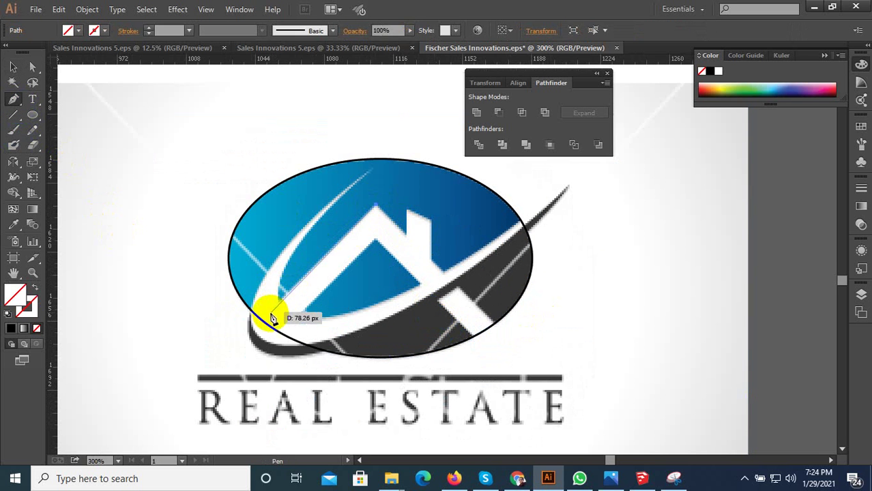
left_click_drag(235, 340, 236, 345)
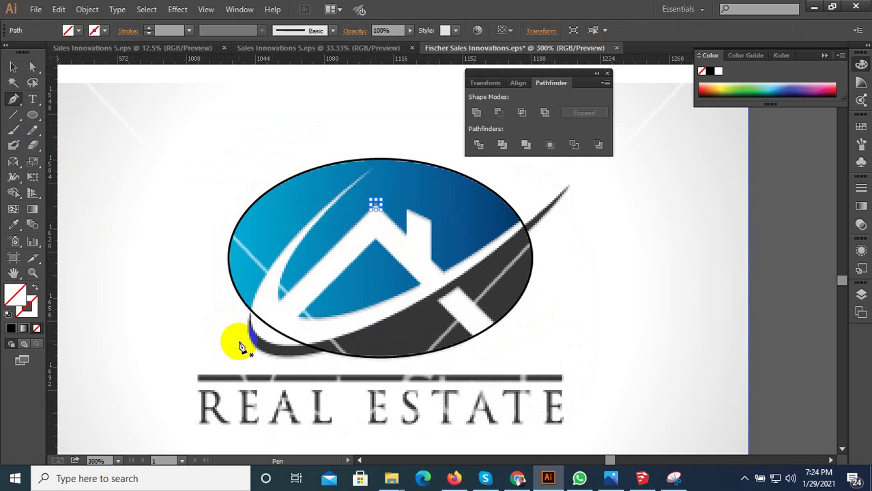
left_click(305, 273)
mouse_move(232, 342)
left_mouse_down()
mouse_move(377, 210)
mouse_move(515, 341)
mouse_move(491, 361)
mouse_move(399, 253)
mouse_move(377, 242)
mouse_move(272, 356)
left_mouse_up()
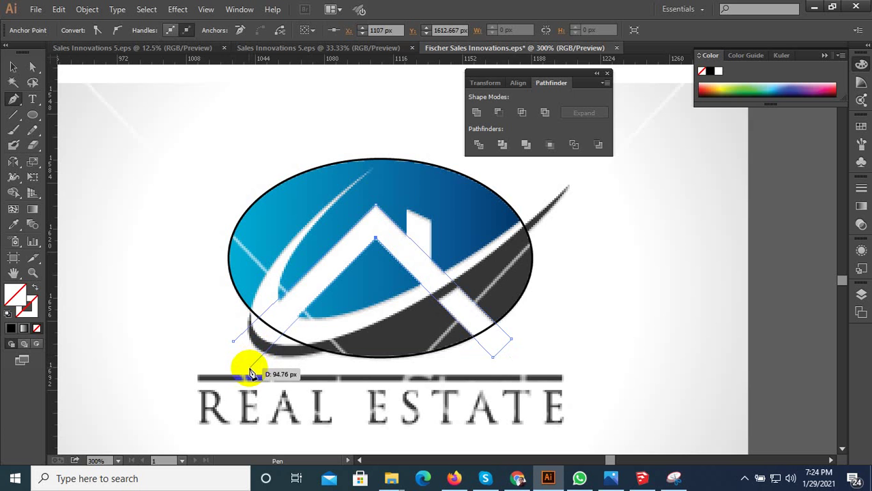
left_click_drag(250, 374, 232, 335)
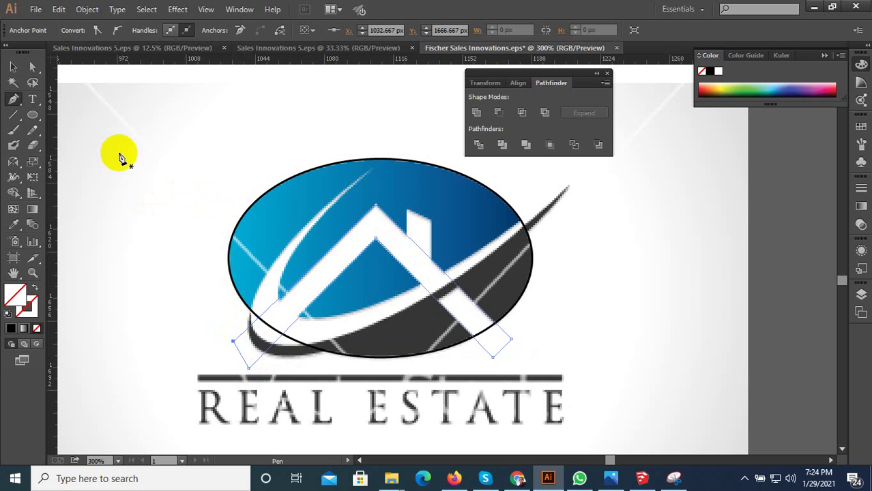
- Eyedropper the ellipse's black stroke and no fill onto the roof path
left_click(14, 71)
left_click(17, 81)
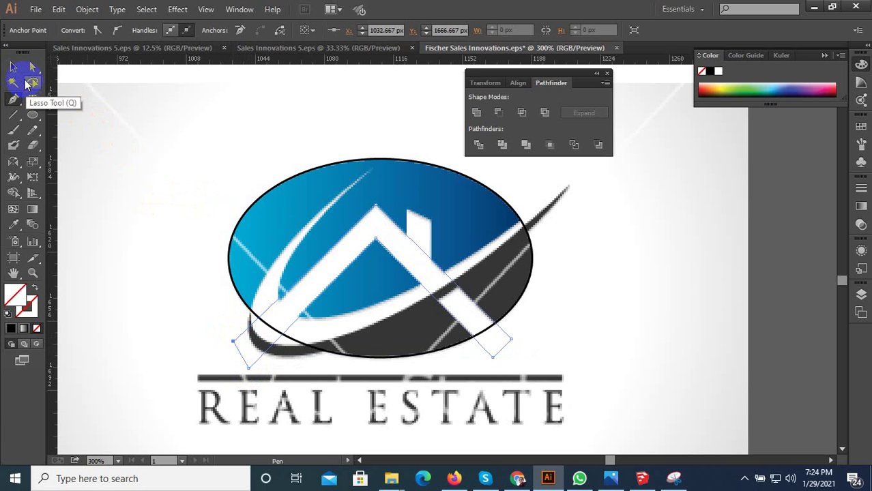
left_click(14, 225)
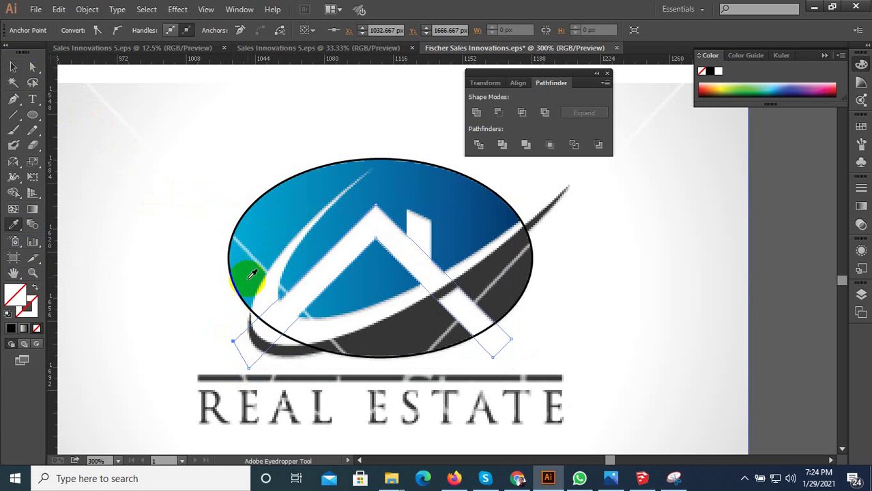
left_click(249, 294)
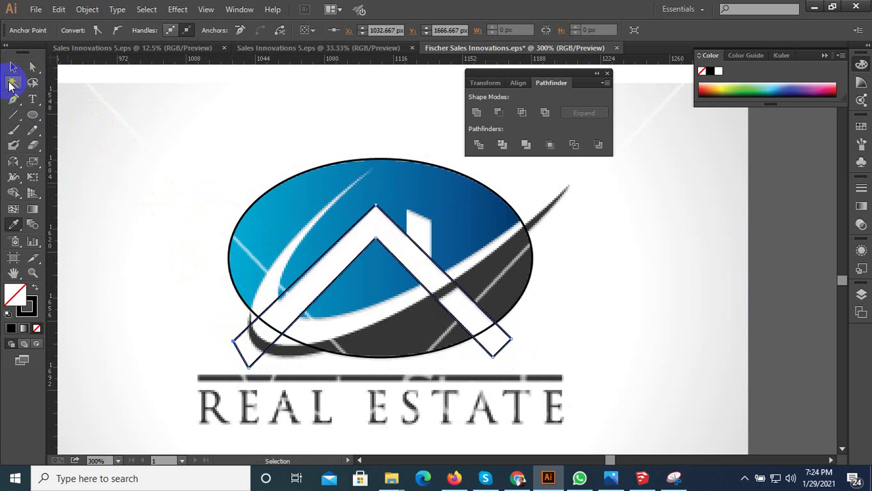
- Undo a stray roof point and draw a rectangle over the chimney
left_click(359, 294)
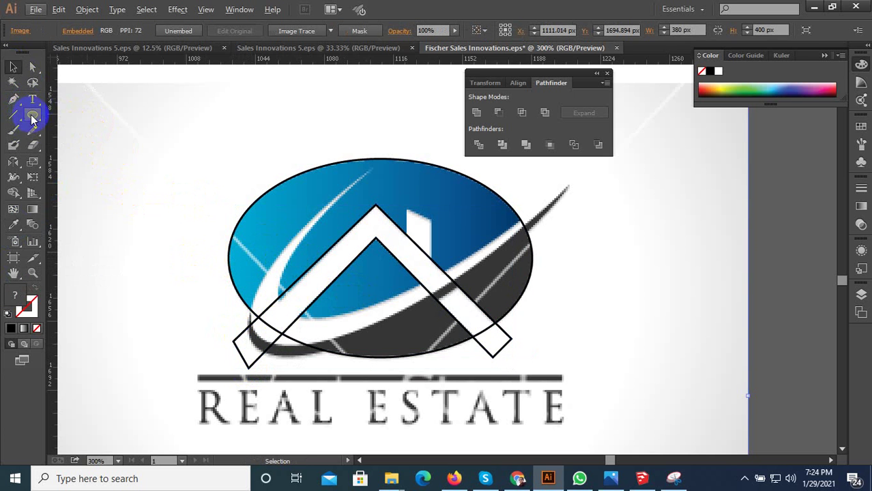
left_click(13, 100)
scroll(361, 205, "up", 2)
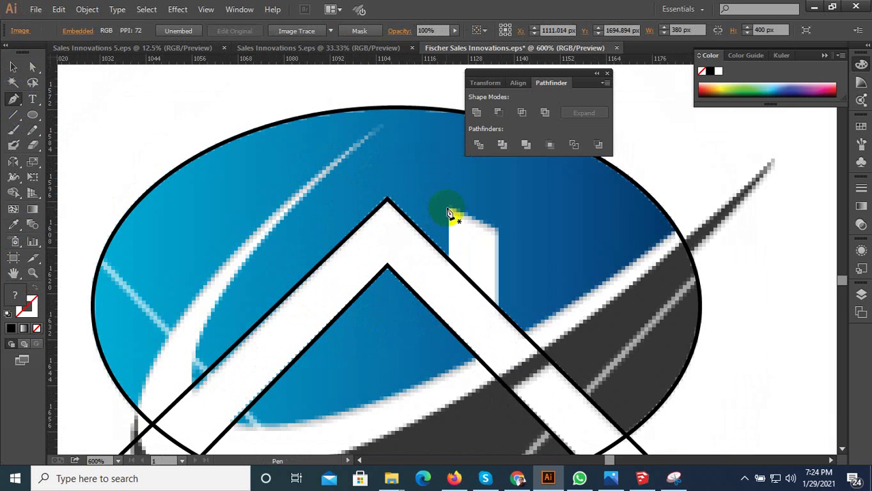
key("ctrl+z")
key("ctrl+z")
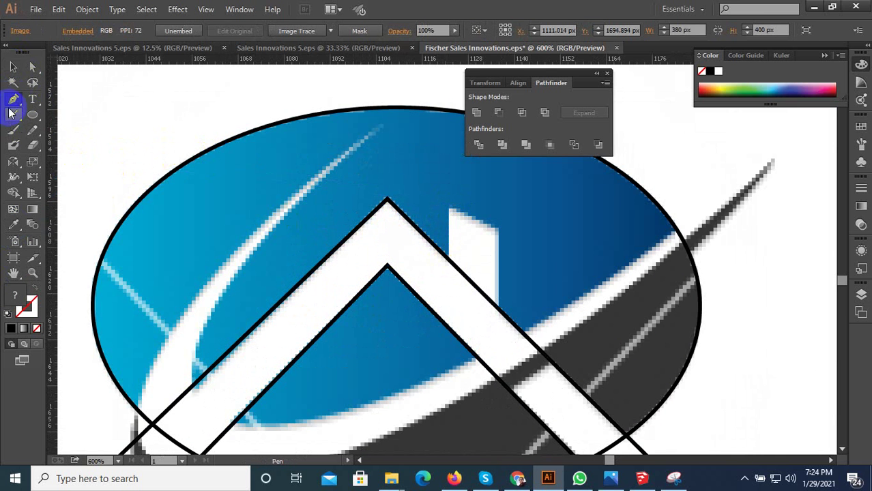
left_click_drag(34, 117, 72, 114)
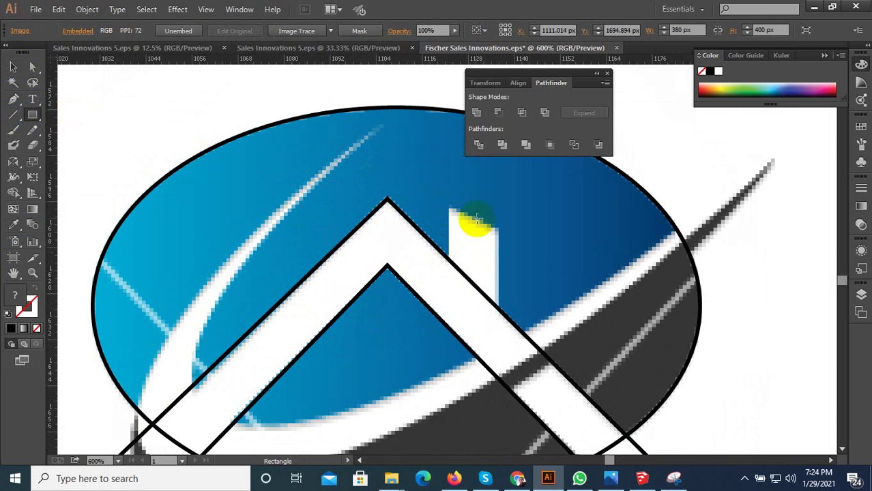
left_click_drag(449, 206, 497, 333)
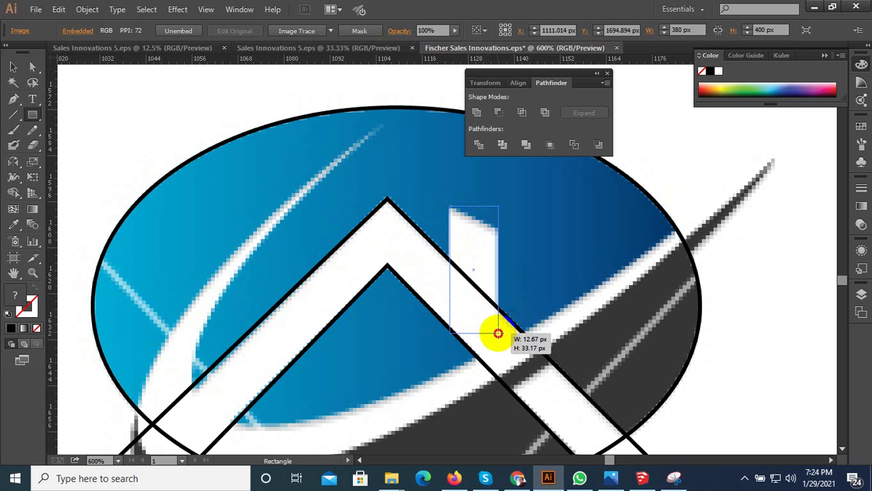
- Copy the roof's black stroke onto the chimney rectangle
left_click(32, 68)
scroll(105, 282, "down", 1)
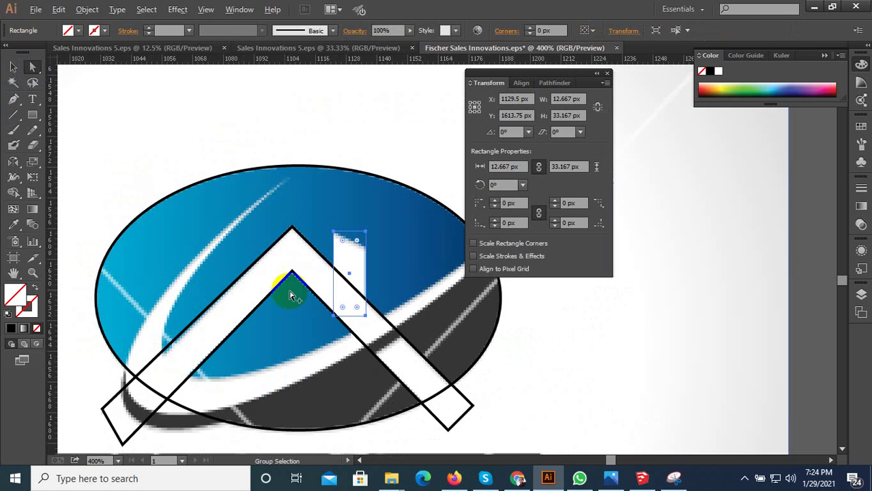
key("v")
scroll(393, 263, "up", 1)
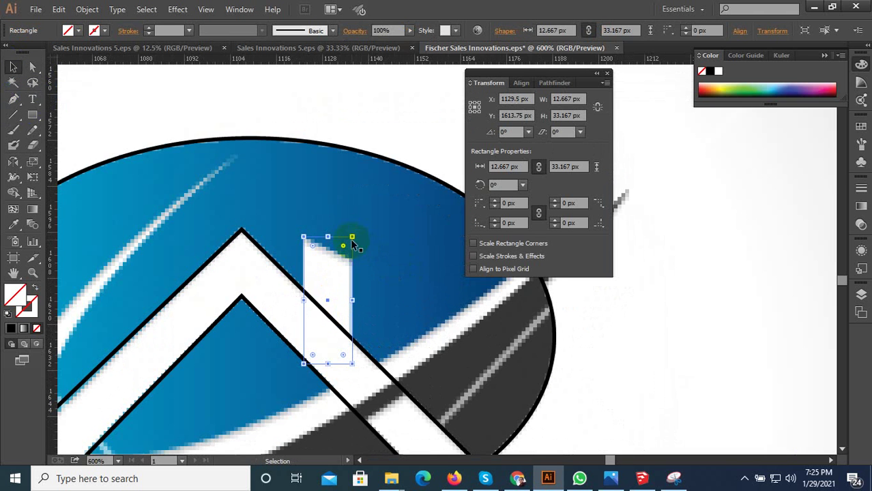
left_click(11, 225)
left_click(262, 244)
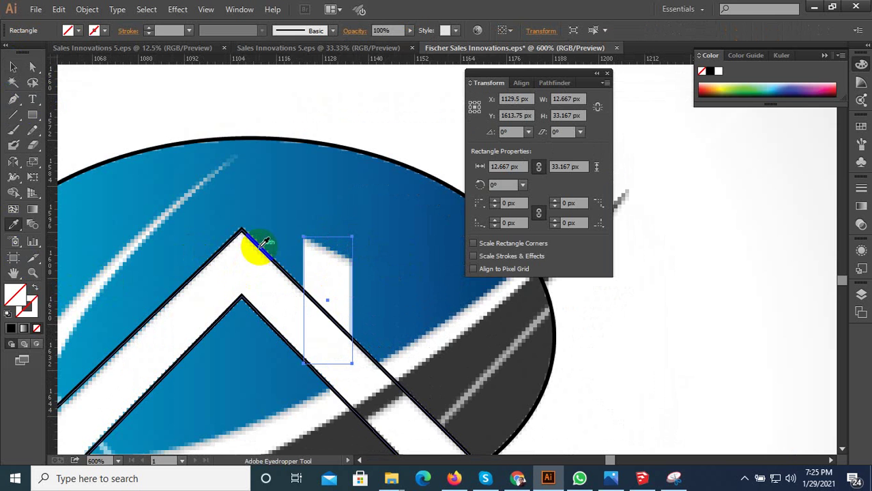
left_click(263, 244)
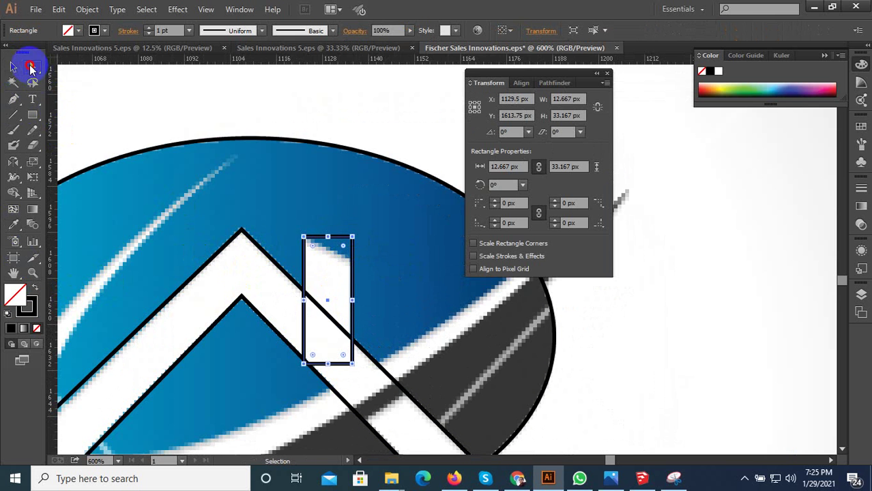
- Lower the chimney's top-right corner so its top slopes down to the right
left_click(30, 67)
left_click_drag(353, 242, 351, 263)
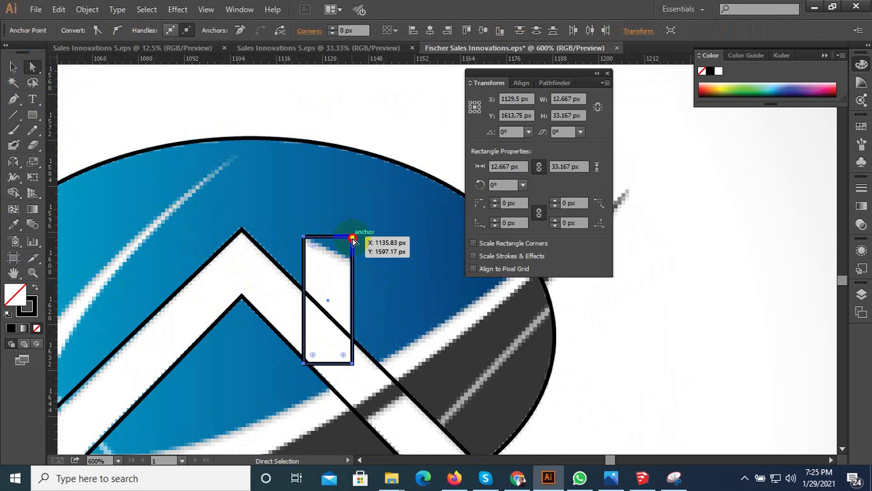
key("ctrl+minus")
key("ctrl+minus")
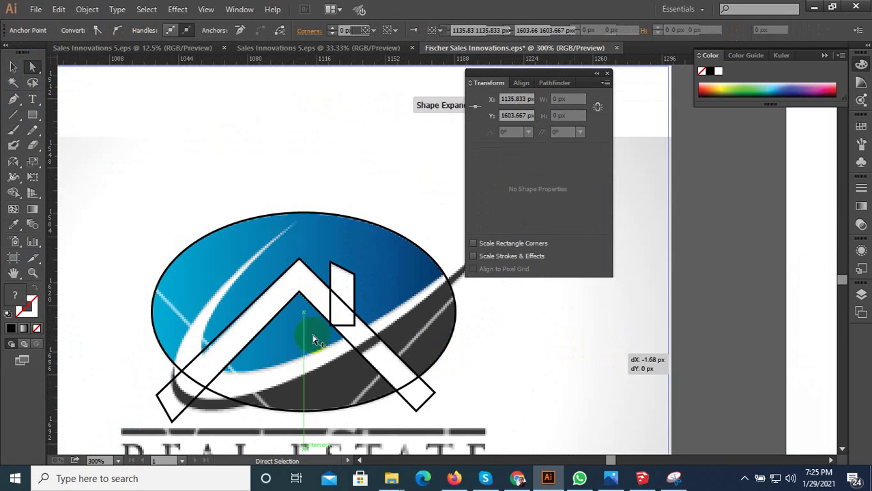
left_click(285, 353)
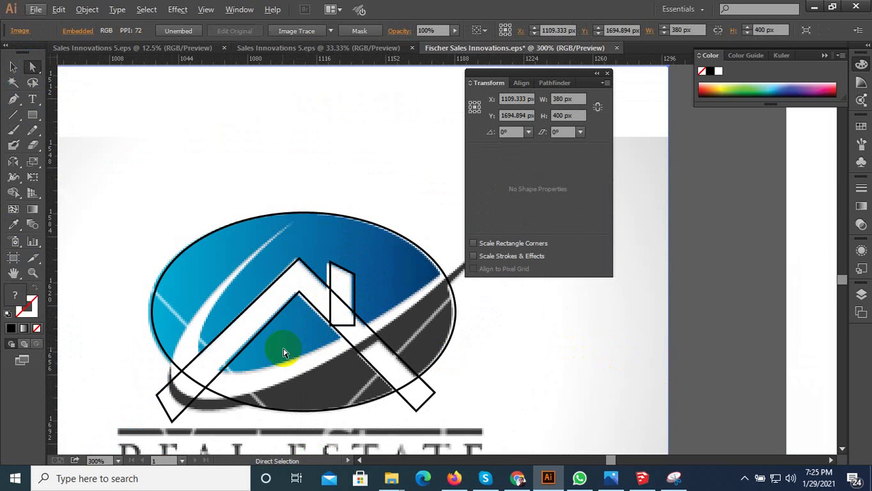
- Try bending the oval outline, undo it, and move the oval up off the logo
left_click(288, 411)
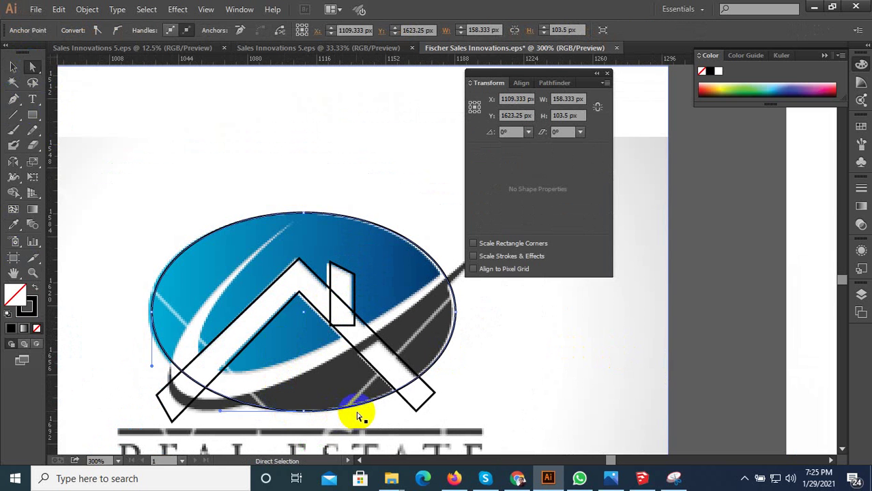
left_click_drag(360, 409, 350, 312)
key("ctrl+z")
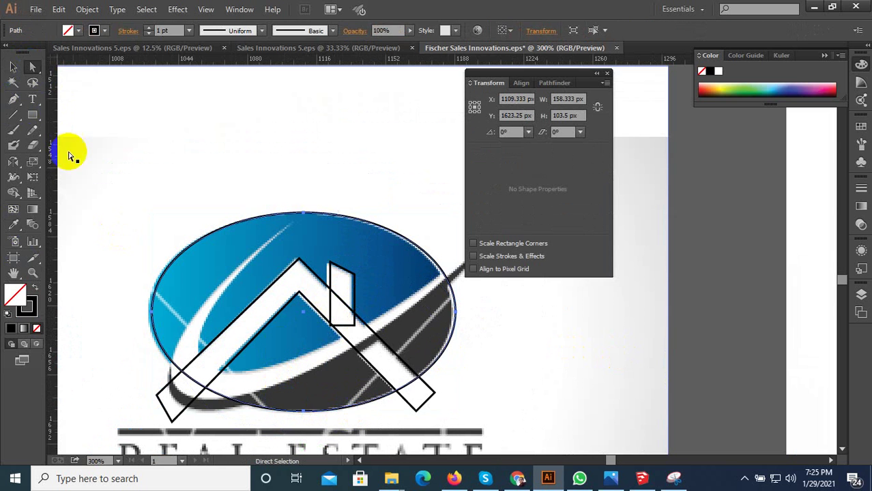
left_click(20, 71)
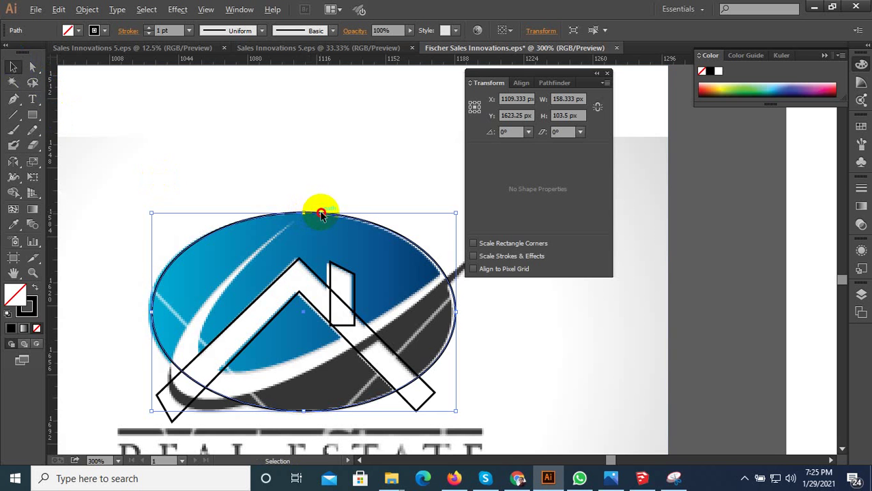
left_click_drag(321, 215, 311, 137)
scroll(290, 289, "down", 1)
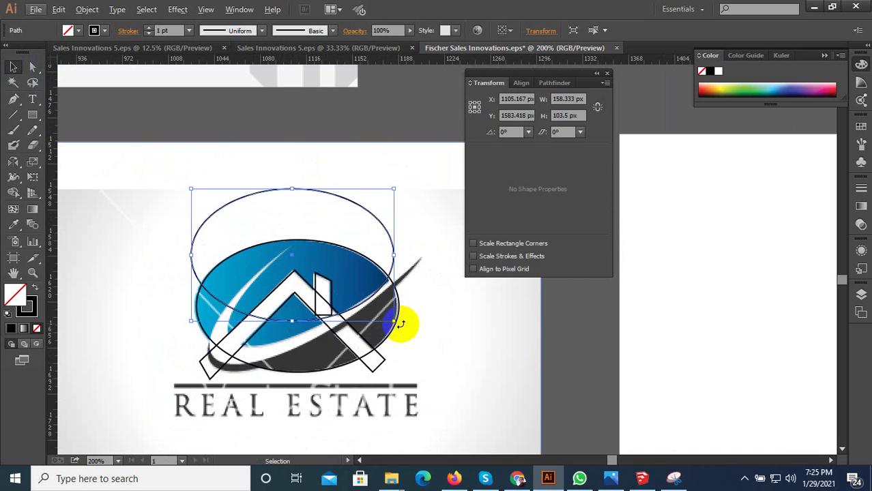
left_click(393, 286)
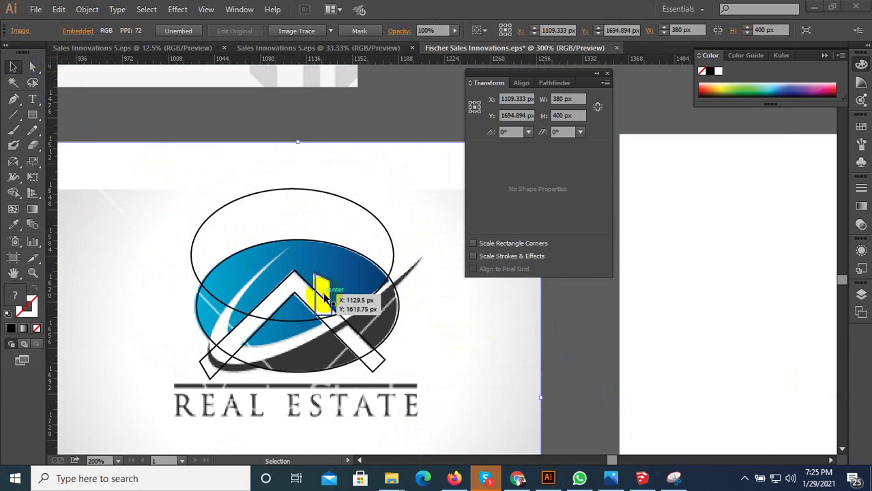
scroll(323, 294, "up", 1)
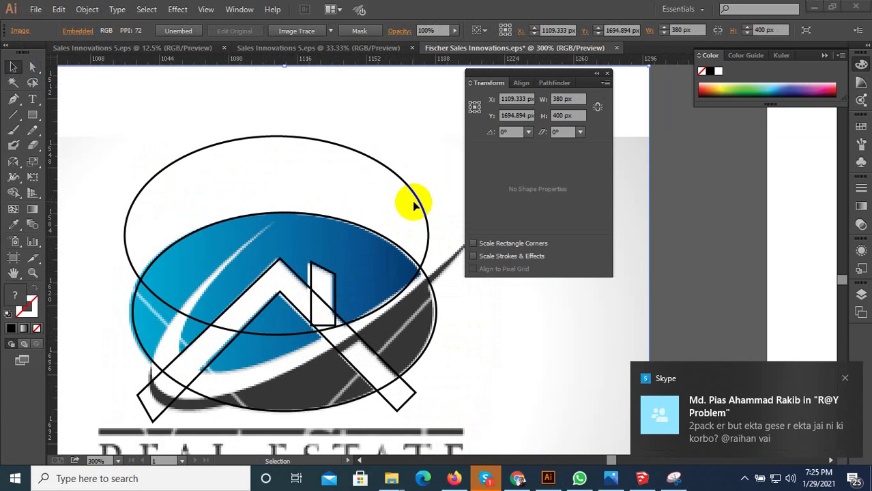
- Dismiss the chat notification, then tilt and shrink the oval over the swoosh
left_click(844, 379)
left_click(423, 251)
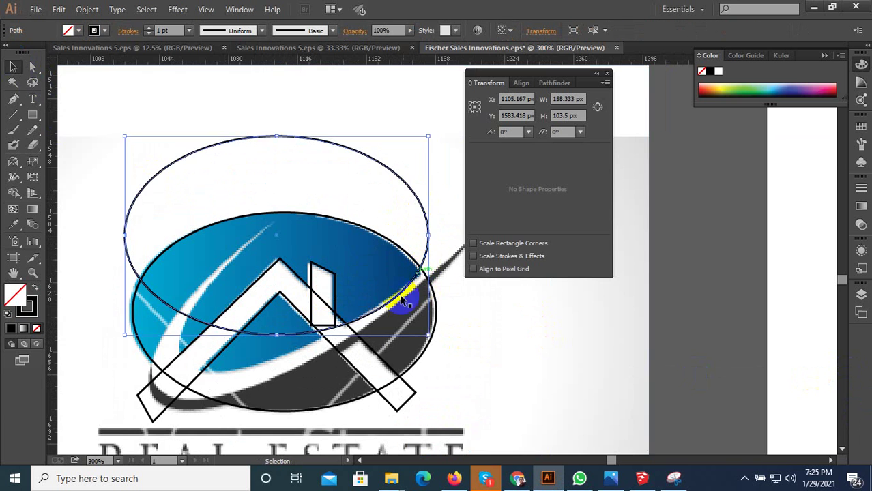
scroll(409, 361, "down", 1)
scroll(413, 363, "up", 1)
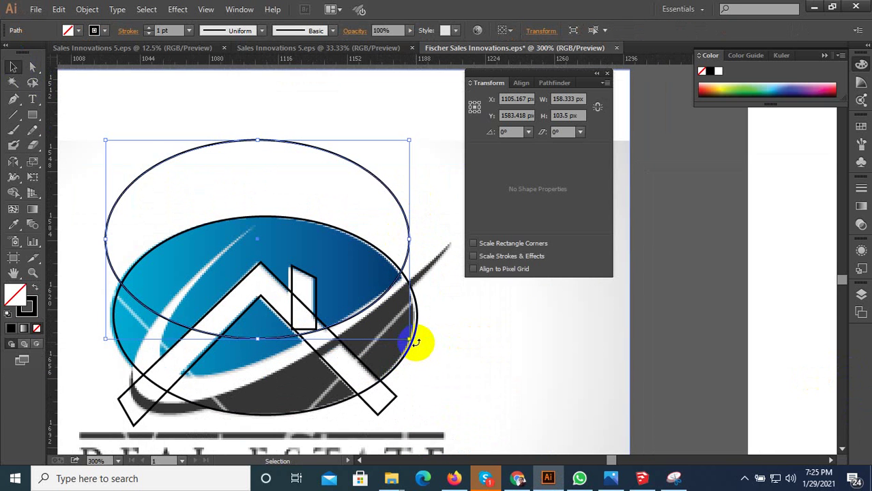
left_click_drag(415, 343, 446, 251)
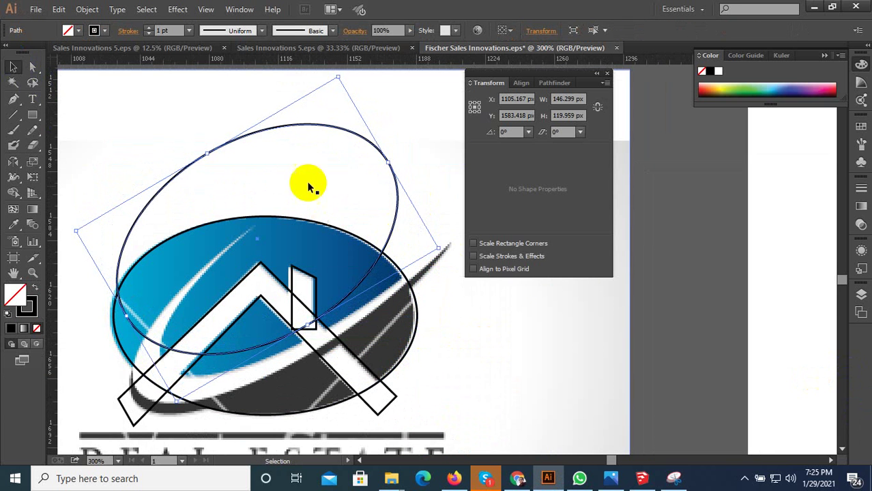
left_click_drag(269, 130, 319, 176)
left_click_drag(382, 324, 328, 356)
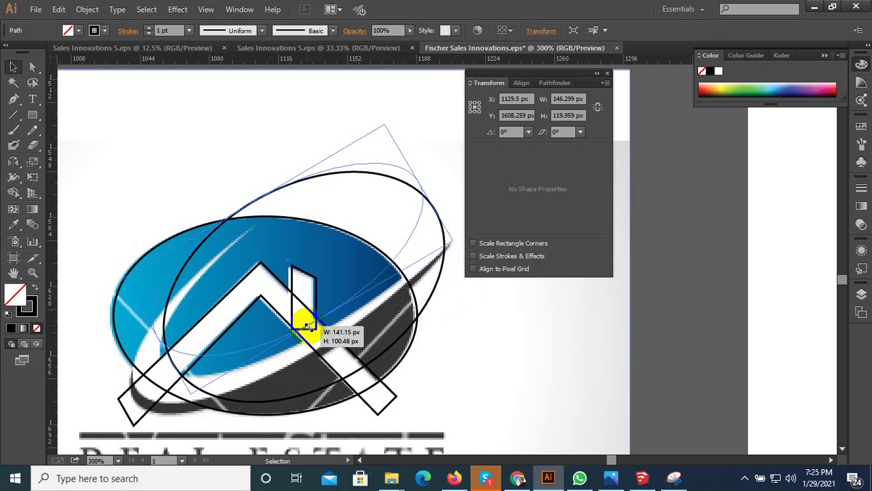
mouse_move(328, 356)
left_mouse_down()
mouse_move(311, 309)
mouse_move(335, 334)
left_mouse_up()
- Reshape and enlarge the tilted ellipse to follow the swoosh's inner curve
left_click_drag(262, 223, 271, 234)
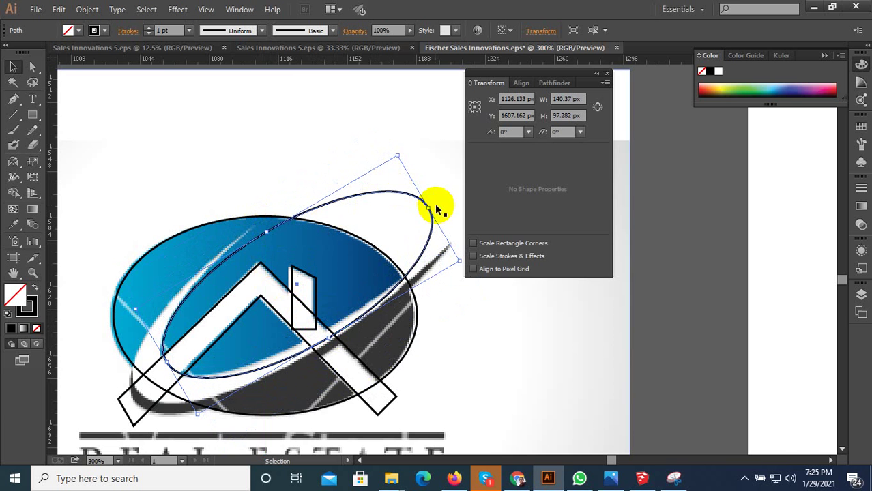
scroll(201, 323, "down", 1)
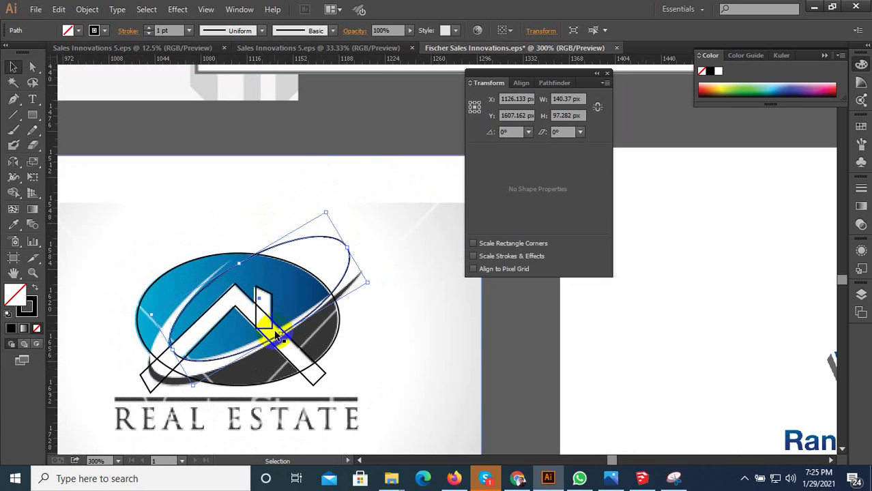
scroll(276, 334, "up", 1)
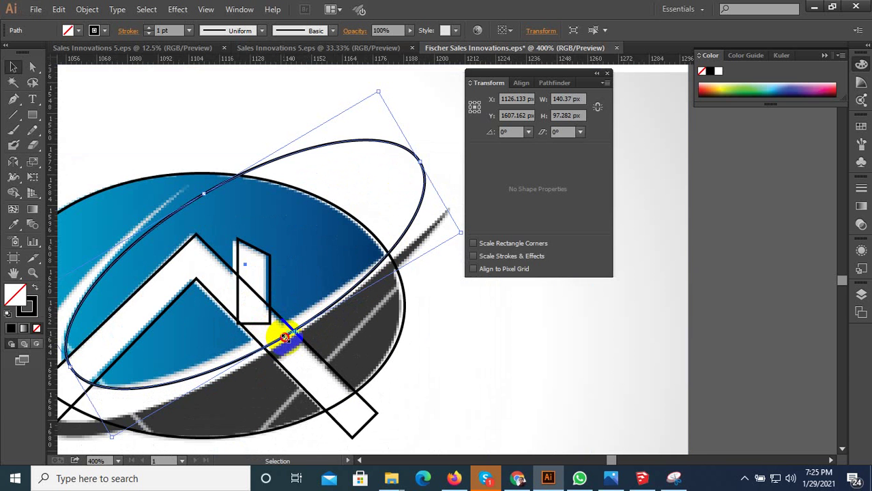
left_click_drag(285, 336, 273, 334)
scroll(274, 335, "down", 1)
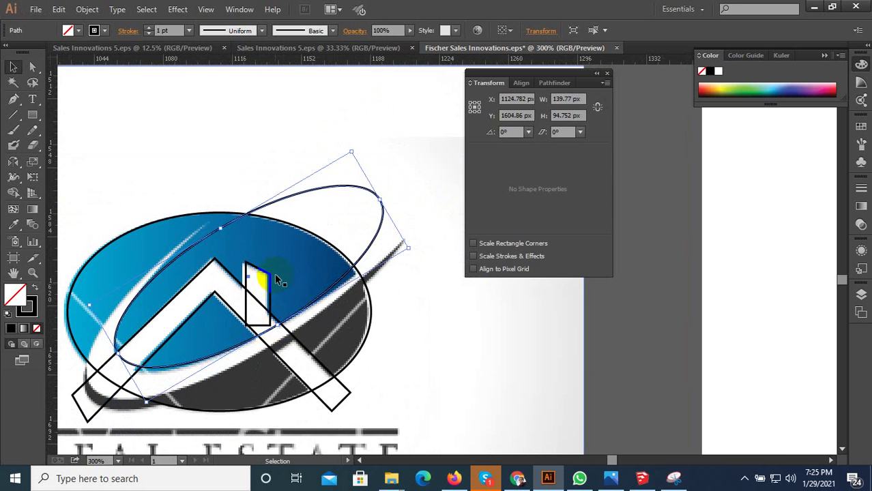
scroll(378, 198, "down", 1)
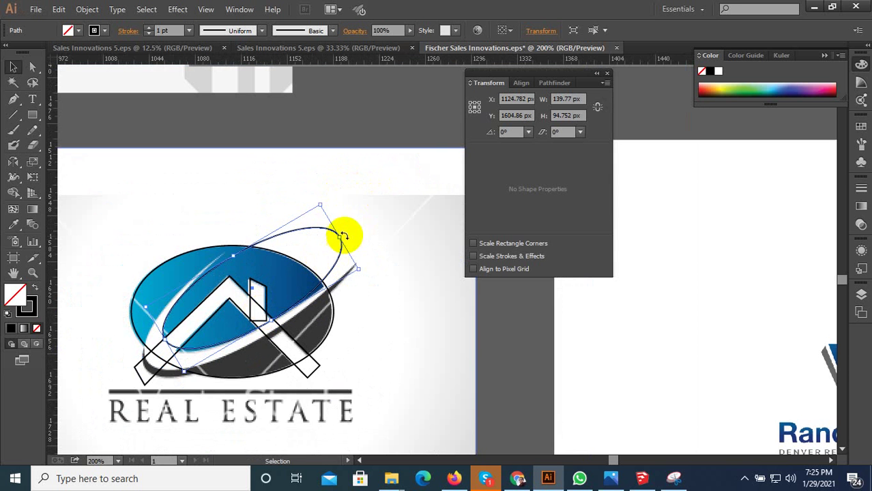
left_click_drag(341, 233, 368, 202)
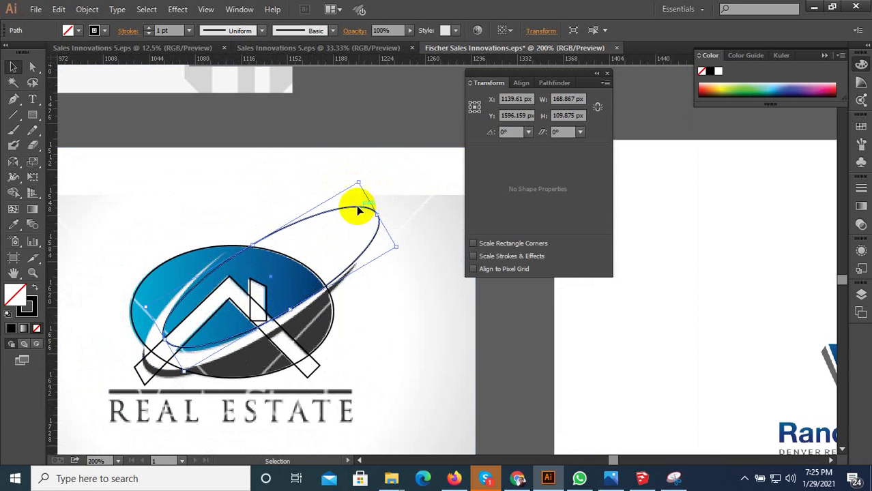
scroll(241, 235, "up", 1)
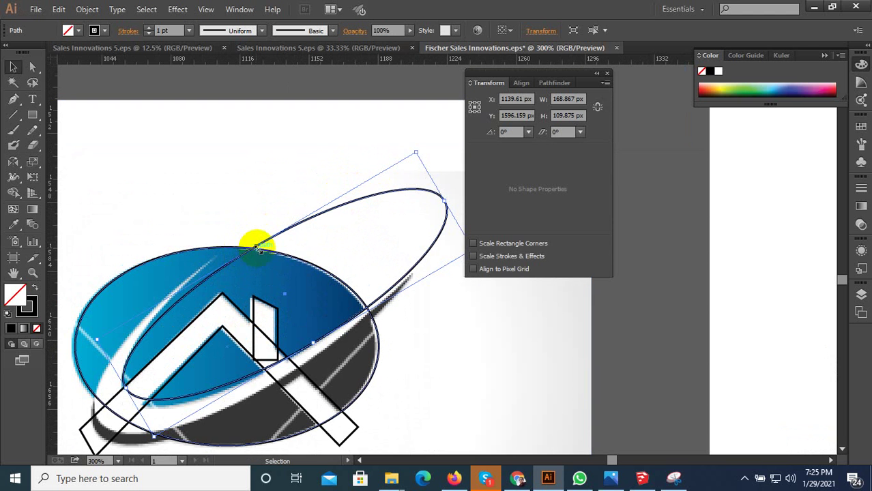
left_click_drag(254, 246, 262, 231)
scroll(126, 417, "up", 2)
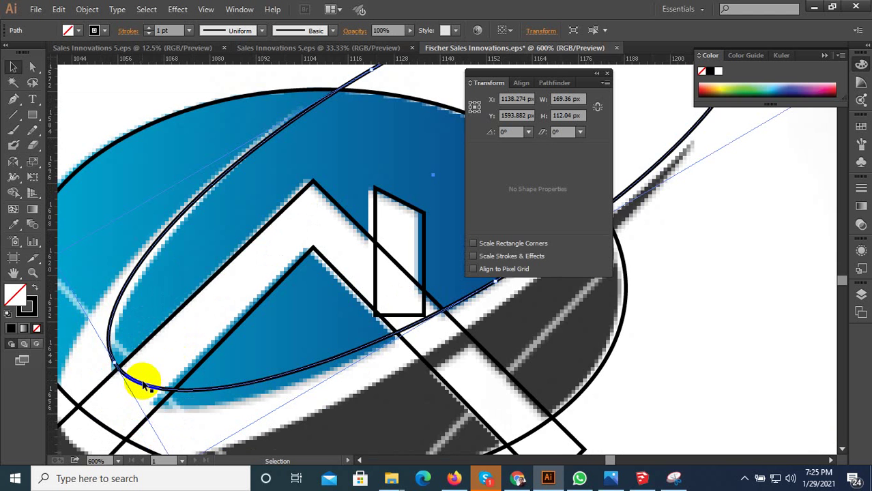
left_click_drag(143, 384, 122, 423)
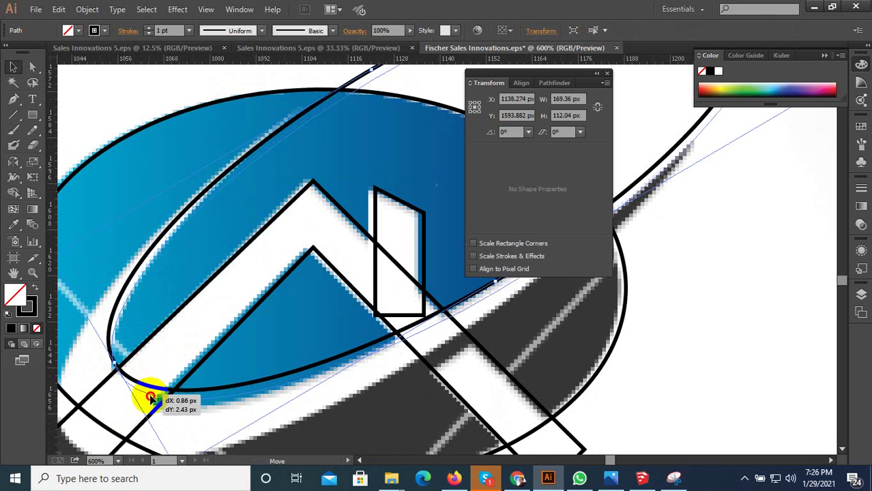
- Rotate and shift the ellipse to match the swoosh's angle
scroll(121, 421, "down", 1)
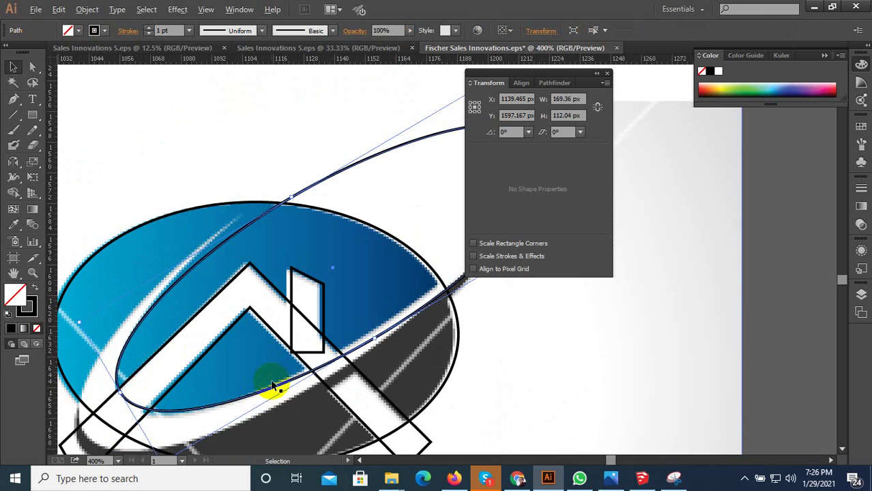
scroll(302, 360, "down", 2)
scroll(304, 365, "up", 1)
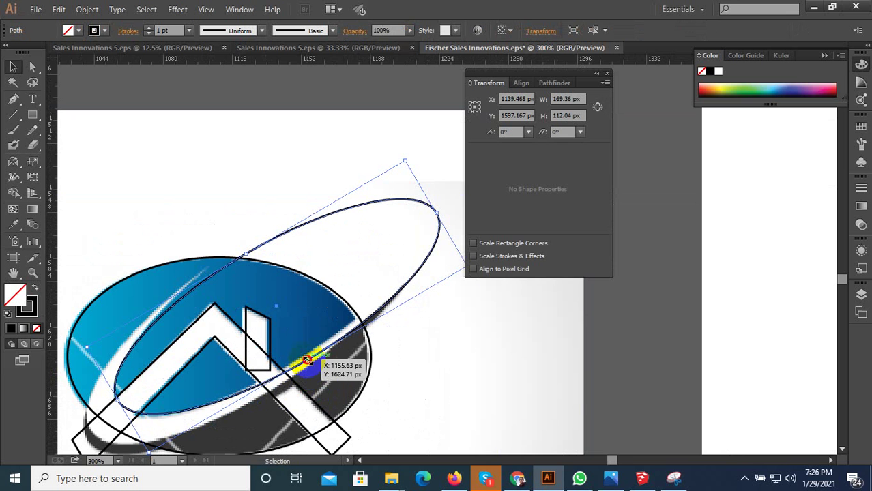
scroll(337, 333, "down", 1)
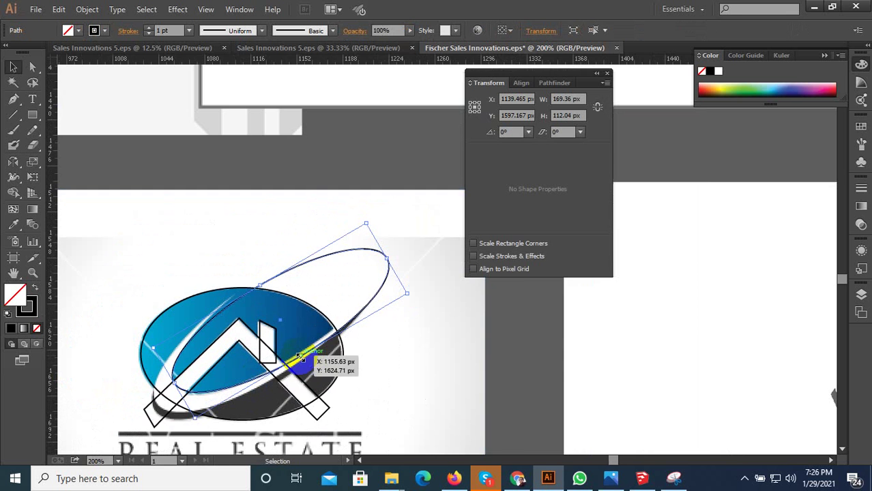
scroll(405, 315, "up", 1)
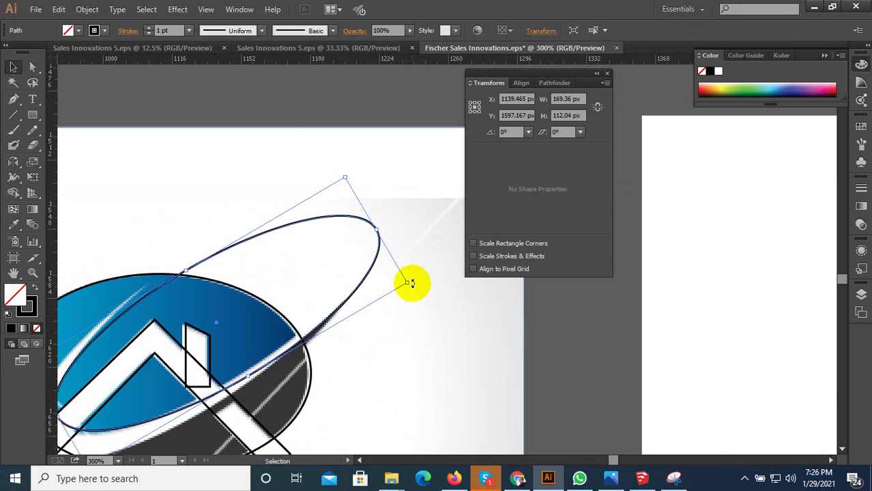
left_click_drag(409, 282, 417, 275)
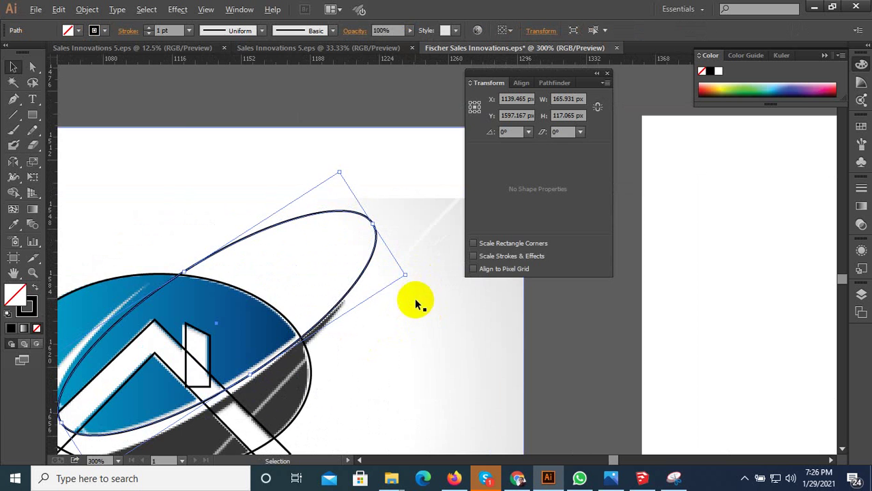
scroll(178, 308, "up", 1)
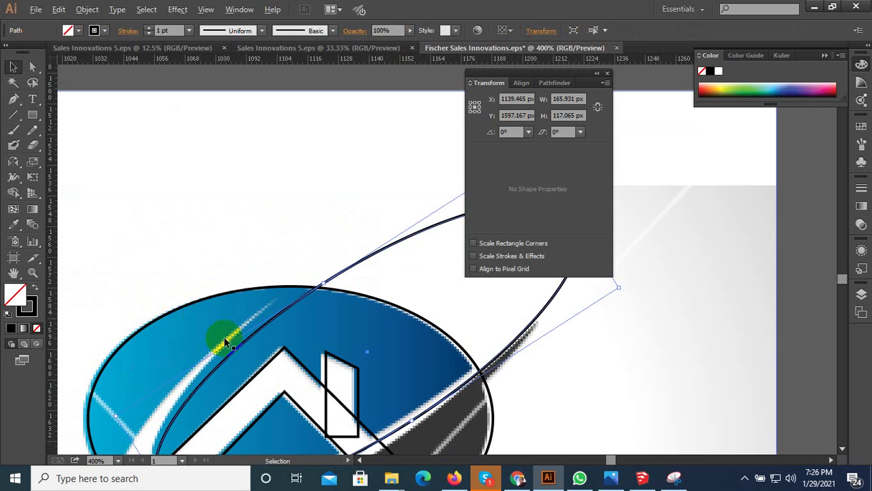
left_click_drag(236, 345, 236, 334)
- Duplicate the 165.931 × 117.065 px ellipse, offsetting the copy down-left
scroll(236, 334, "down", 2)
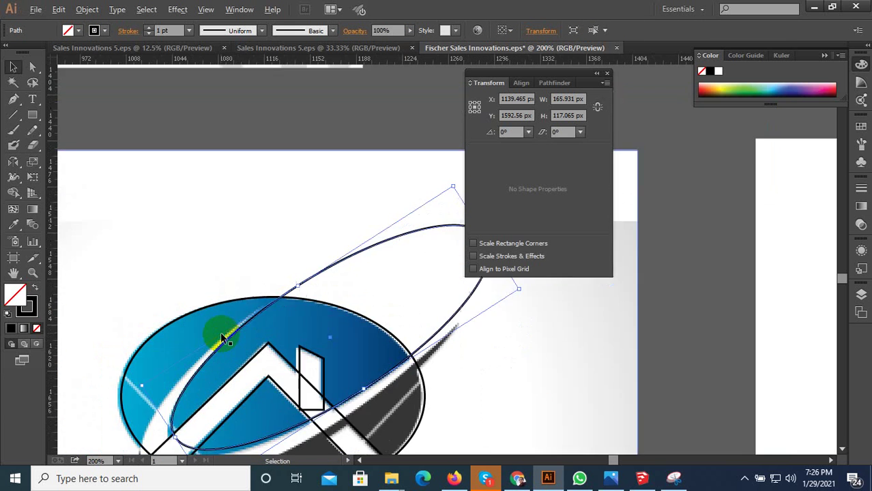
scroll(221, 331, "down", 1)
scroll(272, 359, "up", 1)
scroll(272, 359, "up", 1)
scroll(297, 344, "down", 2)
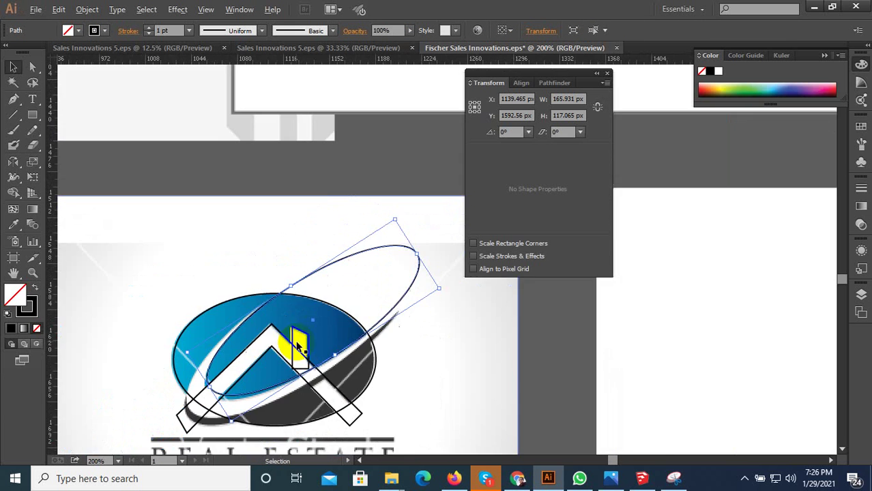
scroll(235, 402, "up", 1)
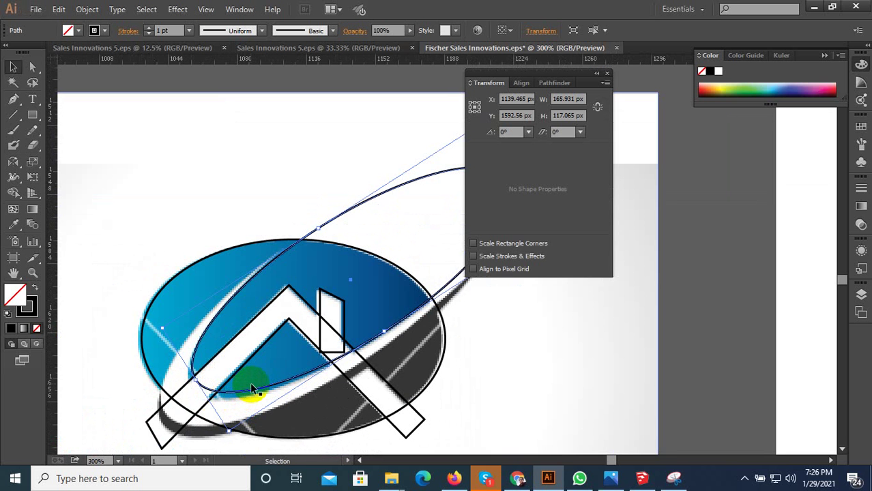
left_click_drag(253, 390, 209, 429)
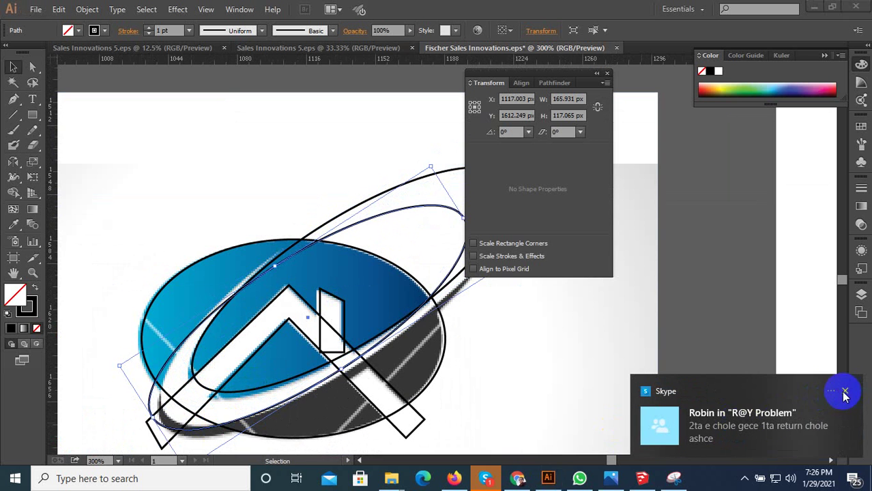
- Raise the copy's upper anchor point and stretch its right side along the swoosh edge
left_click(845, 394)
scroll(163, 426, "down", 1)
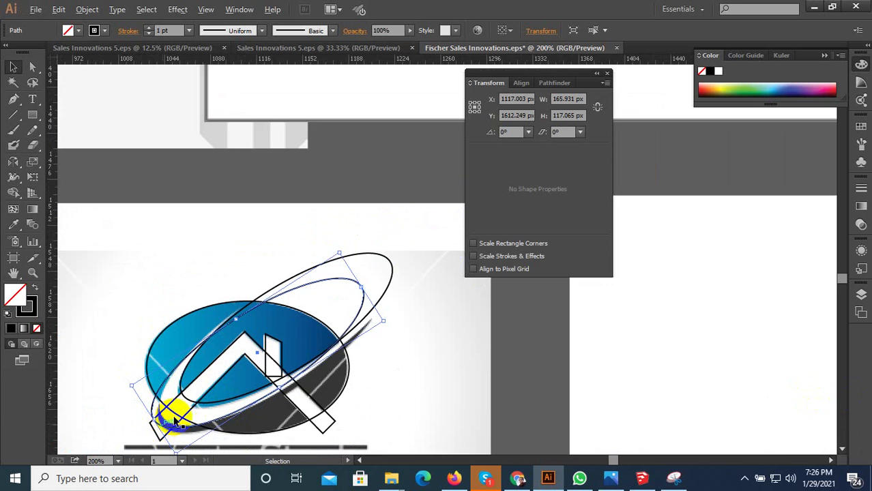
scroll(174, 419, "up", 1)
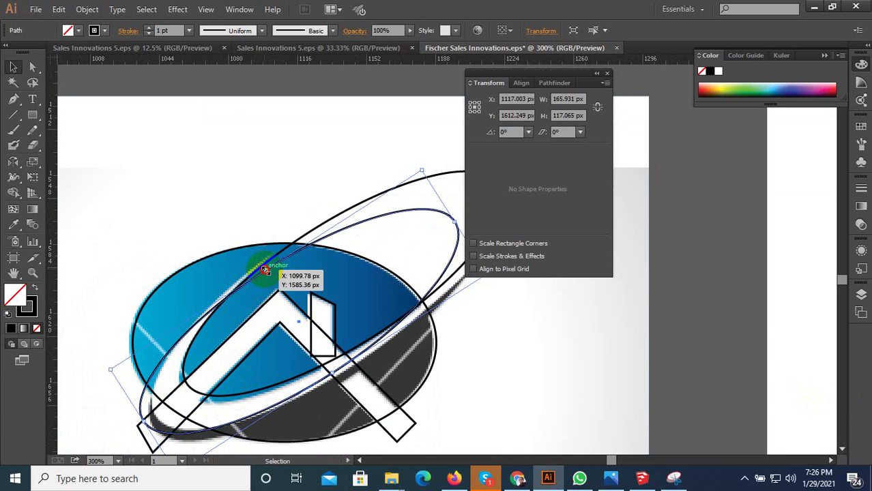
left_click_drag(265, 270, 267, 260)
scroll(171, 354, "down", 3)
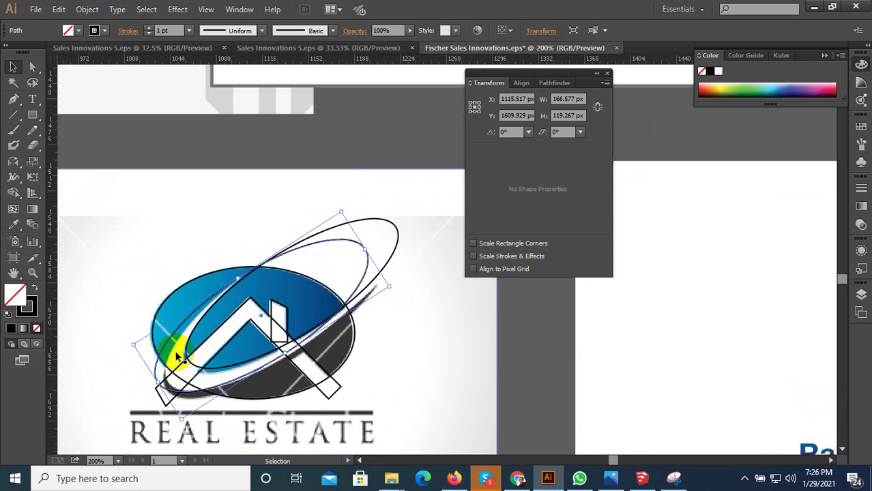
scroll(158, 387, "up", 4)
scroll(156, 392, "down", 1)
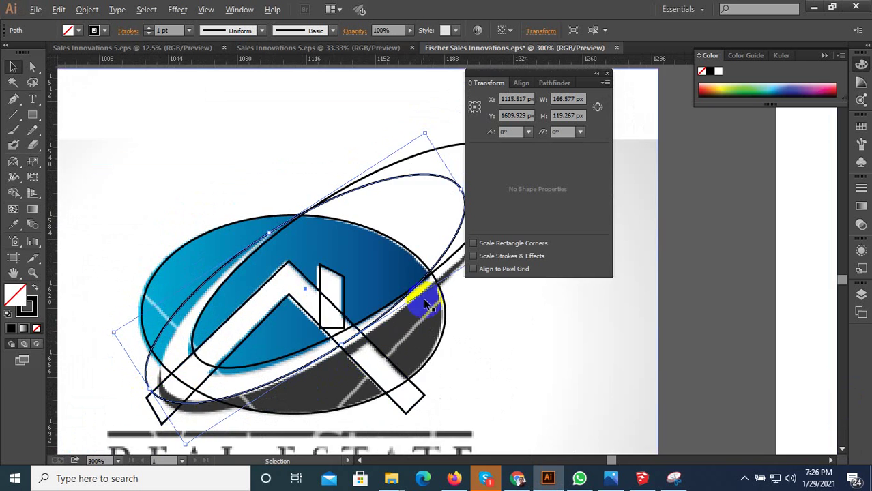
scroll(264, 345, "down", 1)
scroll(399, 298, "up", 2)
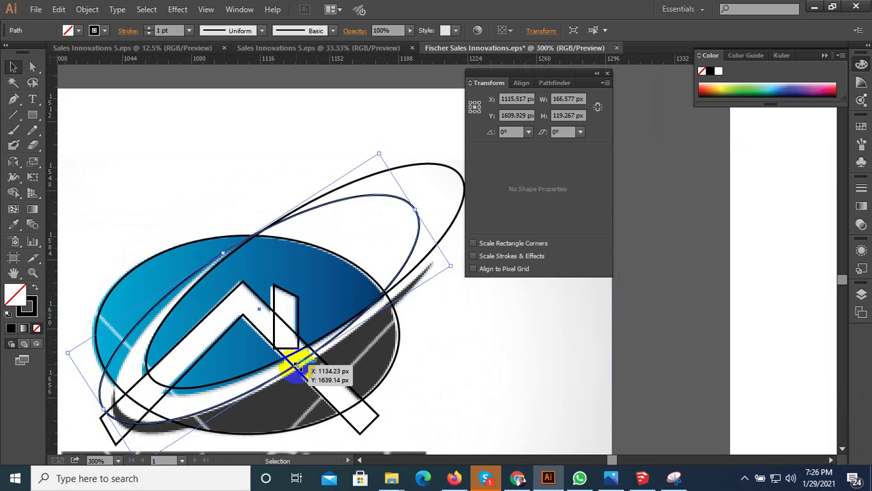
scroll(250, 383, "down", 1)
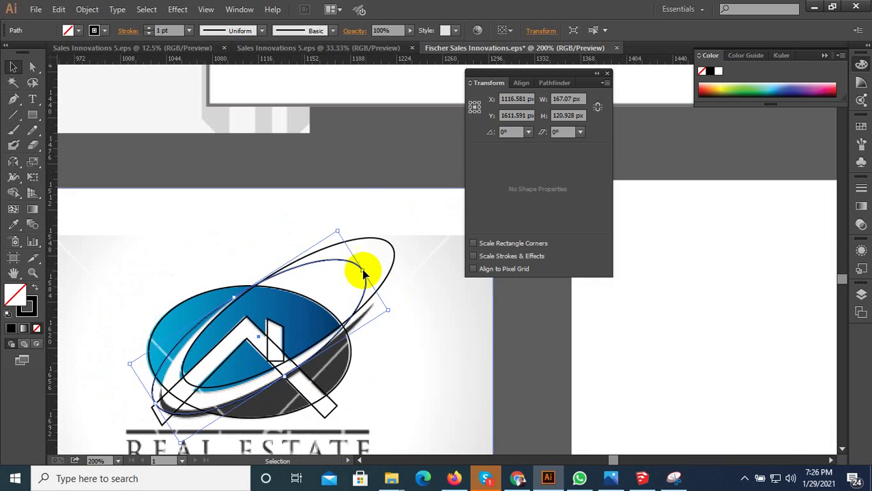
left_click_drag(363, 272, 395, 271)
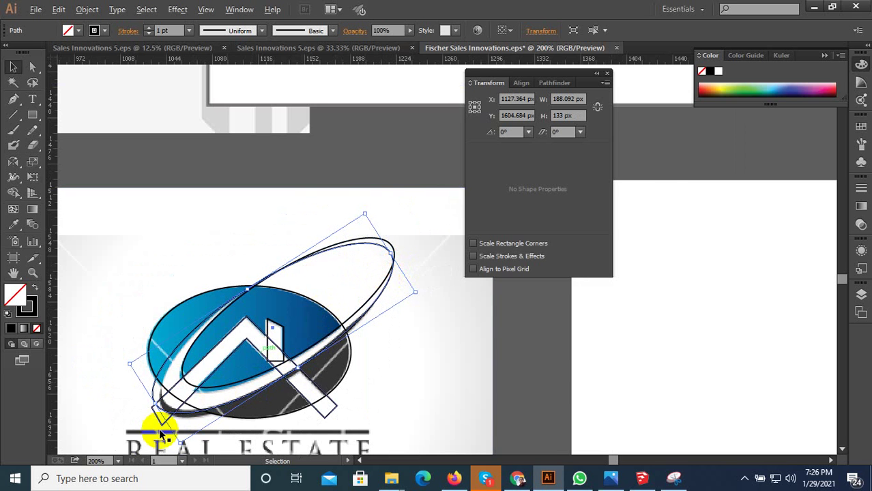
- Move the lower-left point to the swoosh tip and bend the lower curve to fit the swoosh
scroll(155, 402, "up", 2)
left_click_drag(166, 376, 171, 371)
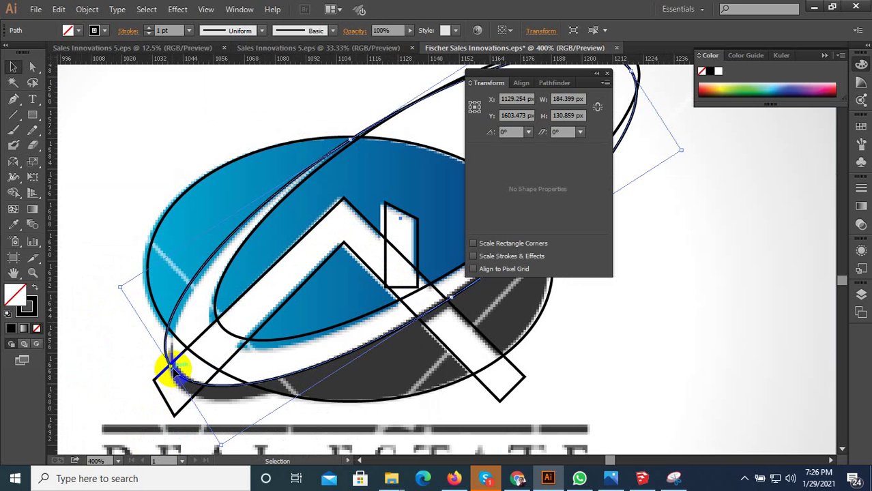
left_click_drag(172, 370, 179, 364)
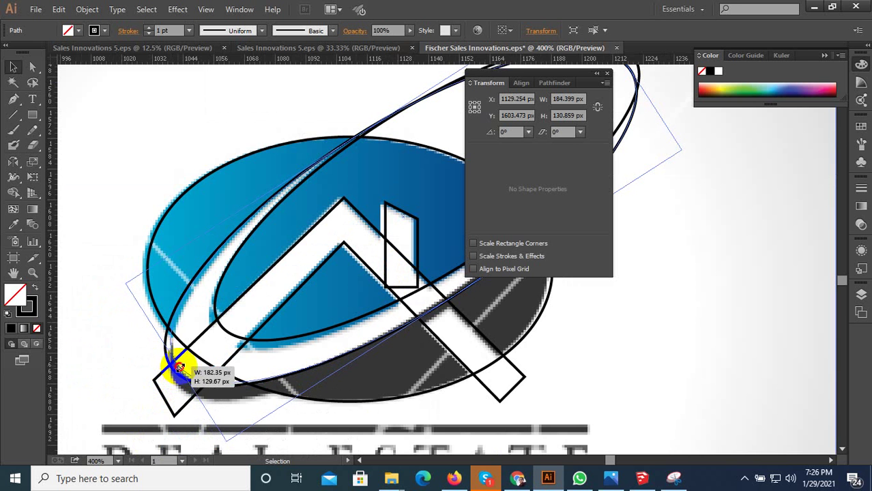
scroll(179, 363, "down", 1)
scroll(194, 362, "up", 2)
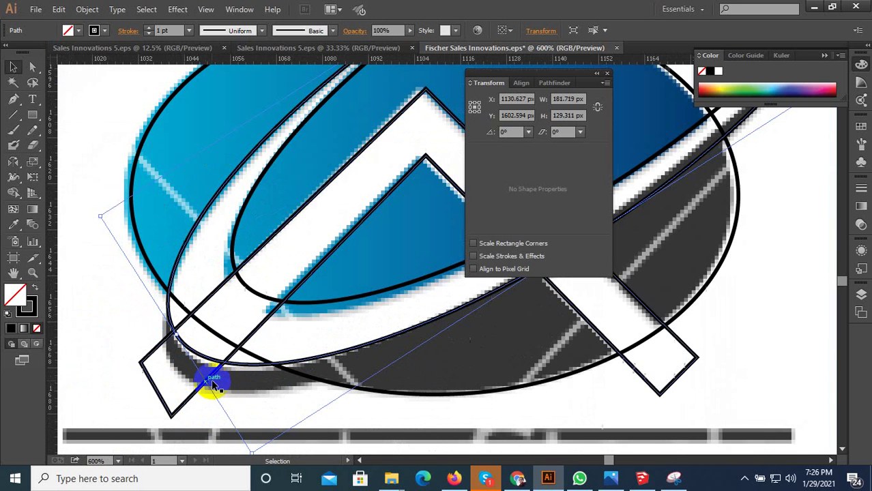
left_click_drag(246, 366, 239, 402)
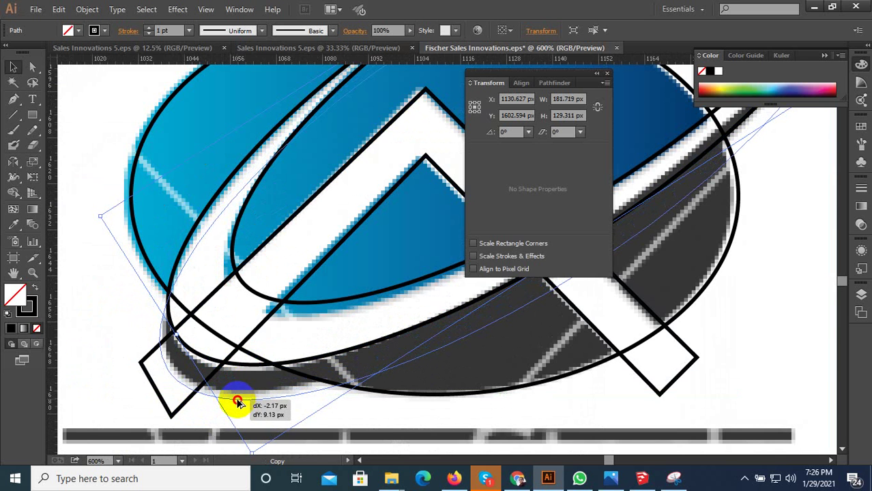
left_click_drag(239, 402, 172, 432)
scroll(172, 435, "down", 1)
left_click_drag(436, 324, 437, 323)
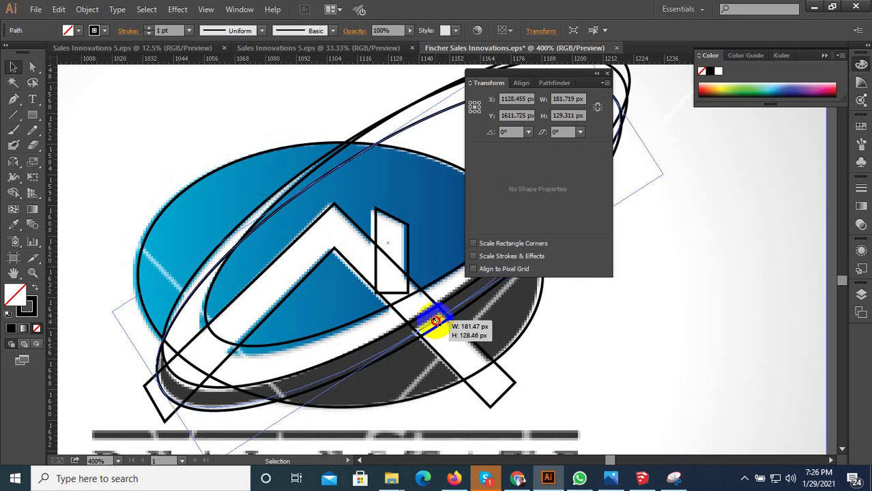
scroll(223, 334, "down", 4)
- Slide the Real Estate reference image left and marquee-select it with the outline drawing
scroll(273, 344, "down", 3)
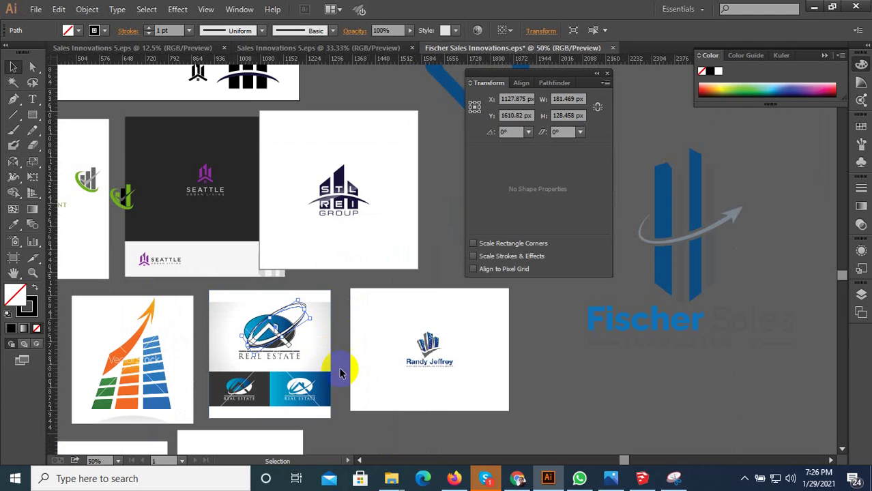
left_click(326, 363)
scroll(307, 365, "up", 2)
scroll(286, 359, "up", 1)
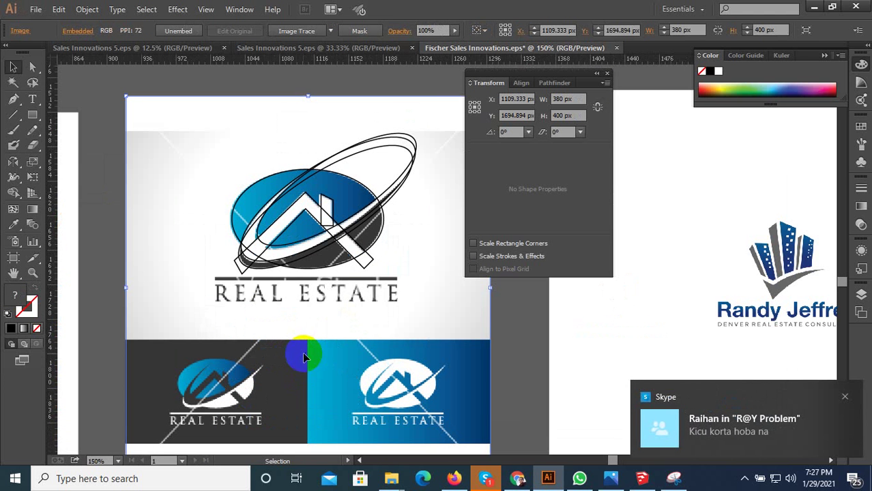
left_click(844, 396)
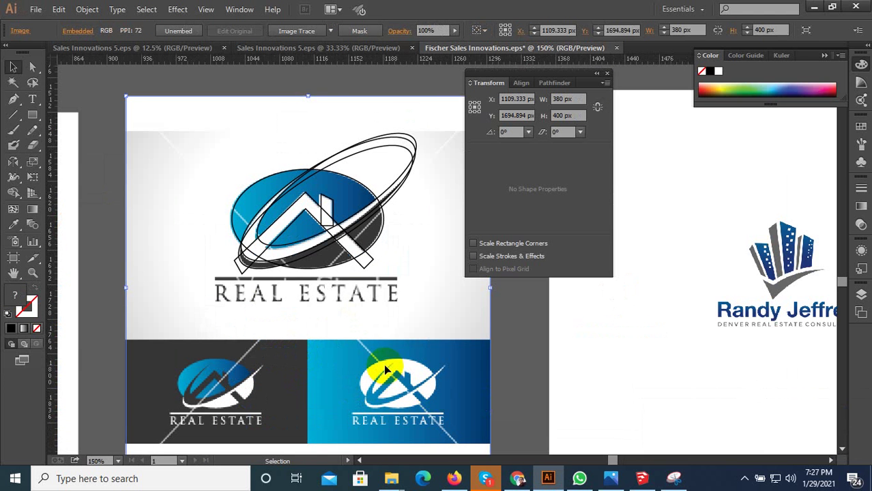
left_click_drag(386, 357, 203, 356)
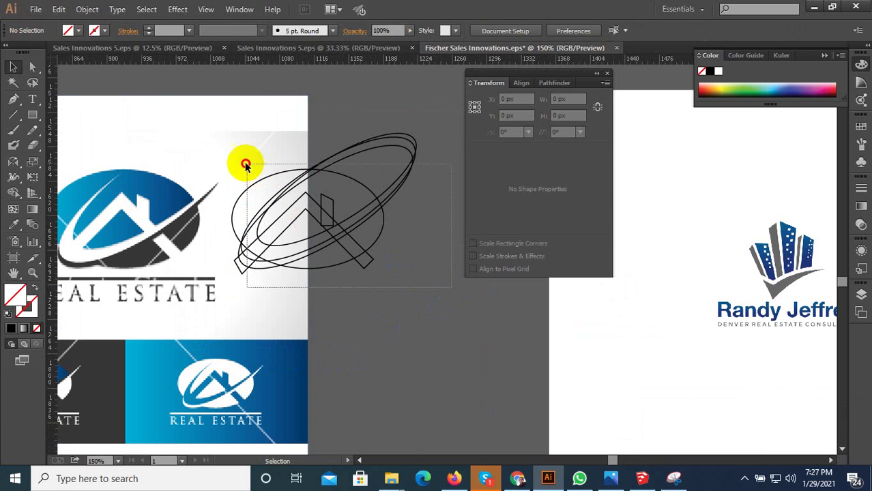
left_click_drag(389, 330, 260, 171)
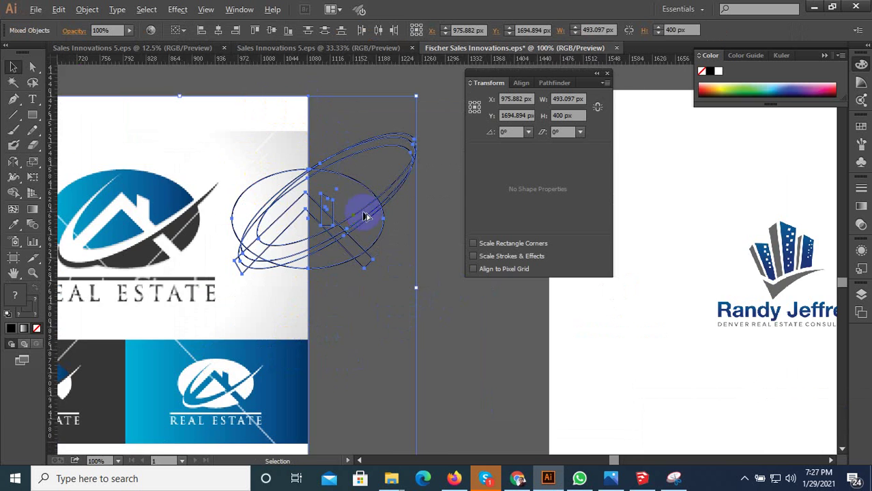
scroll(363, 210, "down", 2)
- Fill the outline drawing with bright red through the Color Picker
left_click(326, 292, "shift")
scroll(356, 278, "up", 1)
scroll(379, 175, "up", 1)
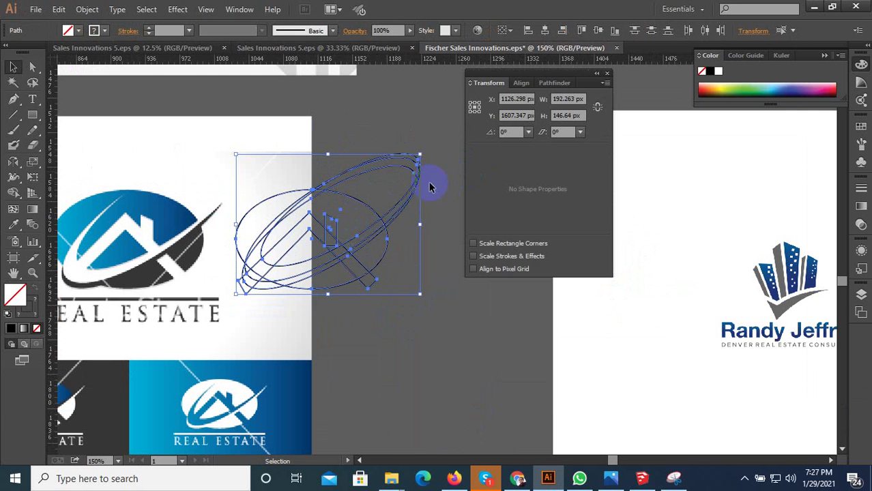
double_click(15, 295)
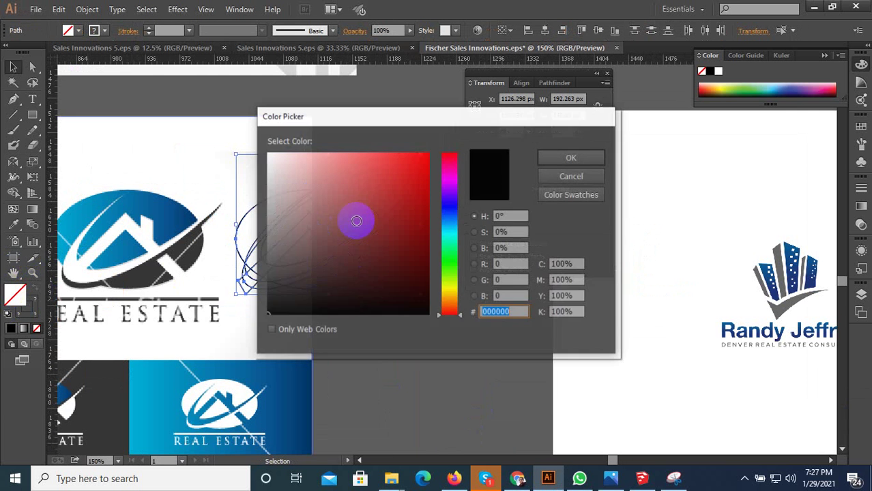
left_click(413, 165)
left_click(567, 157)
left_click(356, 369)
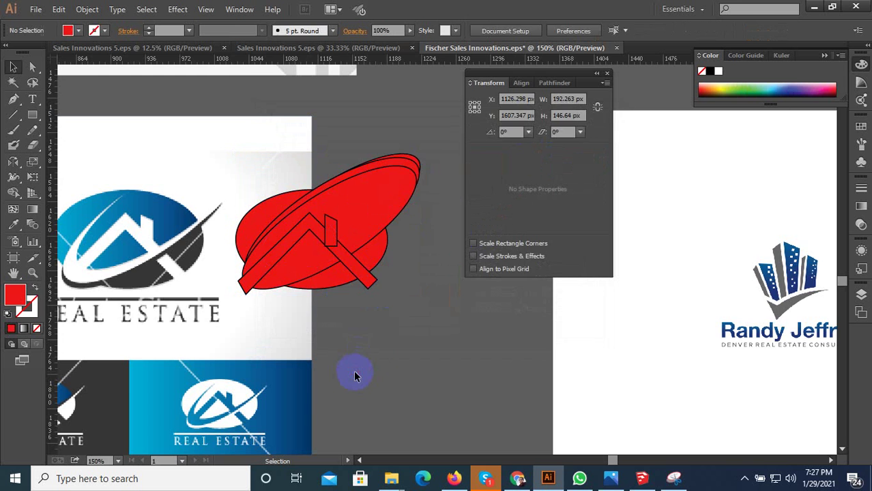
- Divide the red shapes with Pathfinder Divide and ungroup the pieces
scroll(406, 310, "down", 1)
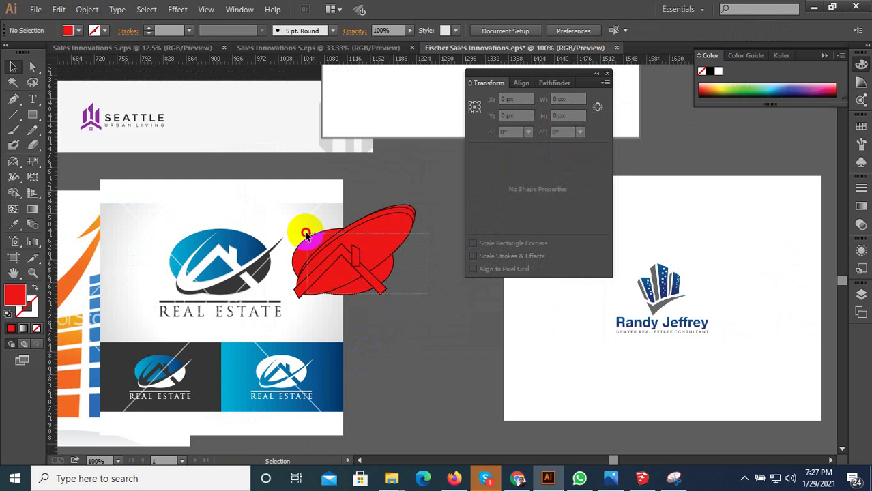
left_click_drag(303, 232, 370, 185)
left_click(553, 83)
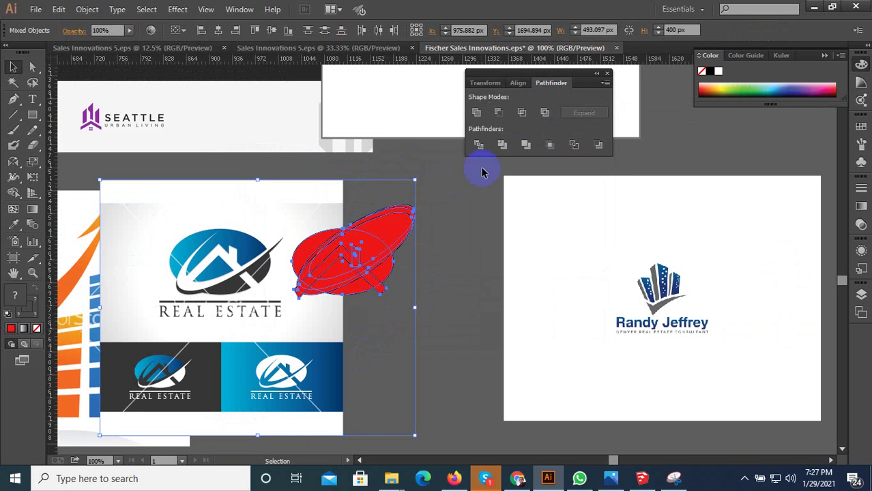
left_click(476, 149)
right_click(344, 249)
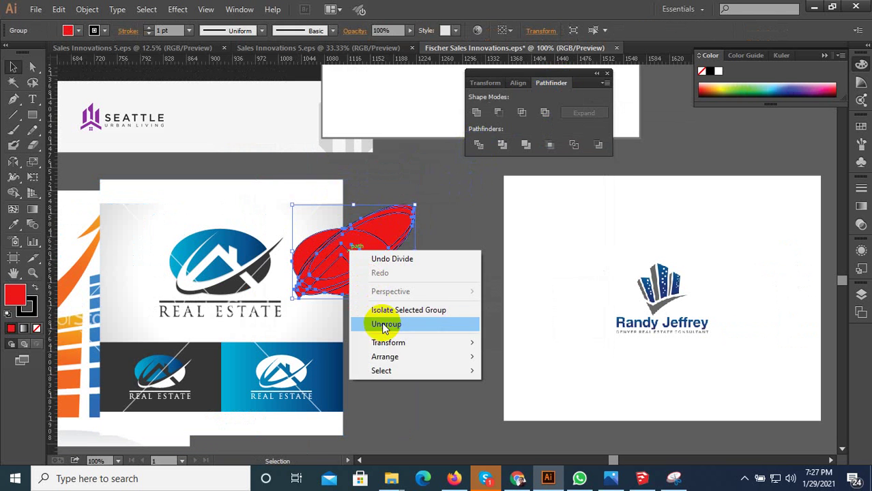
left_click(372, 324)
- Place a spare copy of the red shapes to the lower right
left_click(435, 360)
scroll(400, 322, "down", 1)
left_click(349, 276)
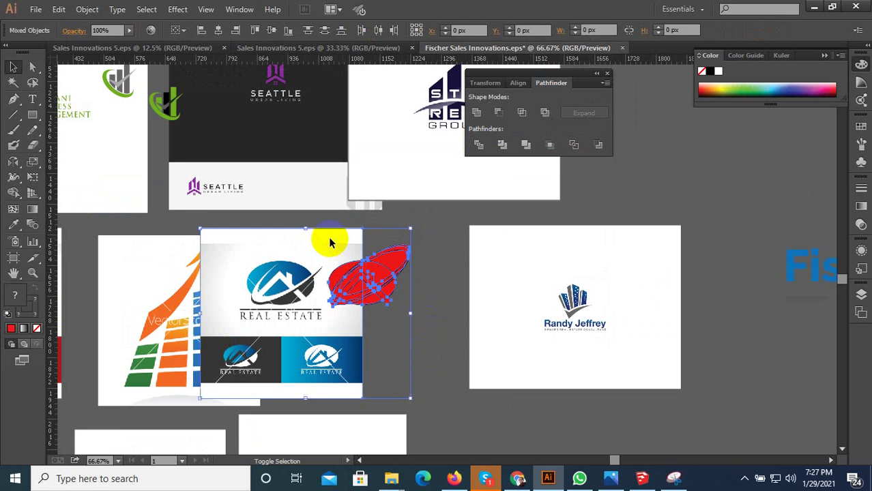
mouse_move(369, 278)
left_mouse_down()
mouse_move(423, 362)
mouse_move(436, 328)
left_mouse_up()
- Delete the small leftover piece at the bar's end
left_click(411, 324)
scroll(383, 306, "up", 2)
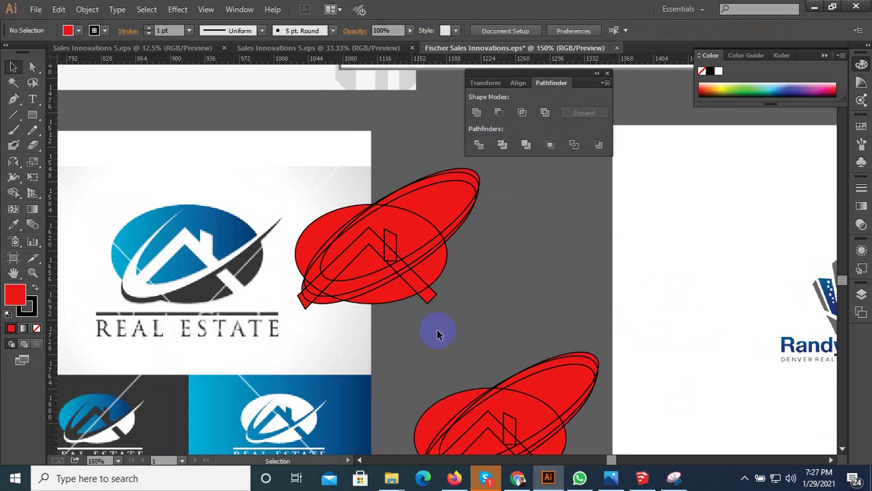
scroll(382, 294, "up", 1)
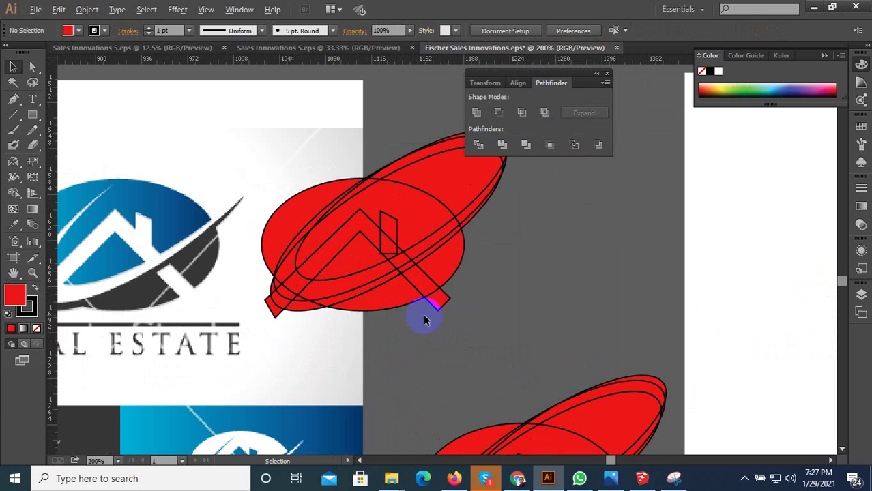
left_click(444, 304)
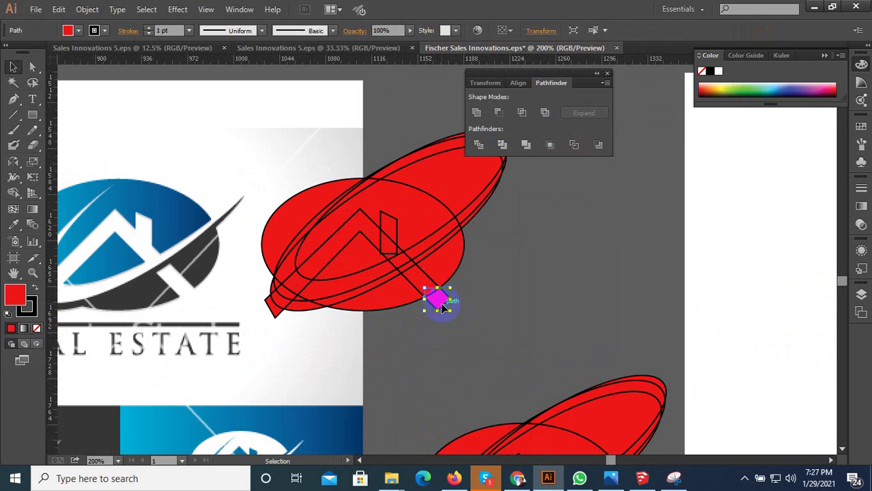
key("Delete")
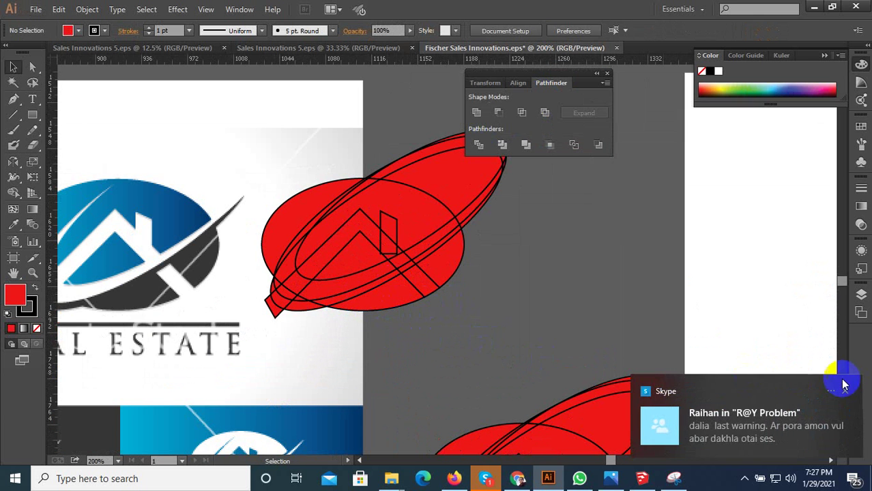
- Delete the left-edge sliver, then restore the upper-left strip deleted by mistake
left_click(844, 390)
scroll(550, 390, "down", 1)
scroll(380, 328, "up", 1)
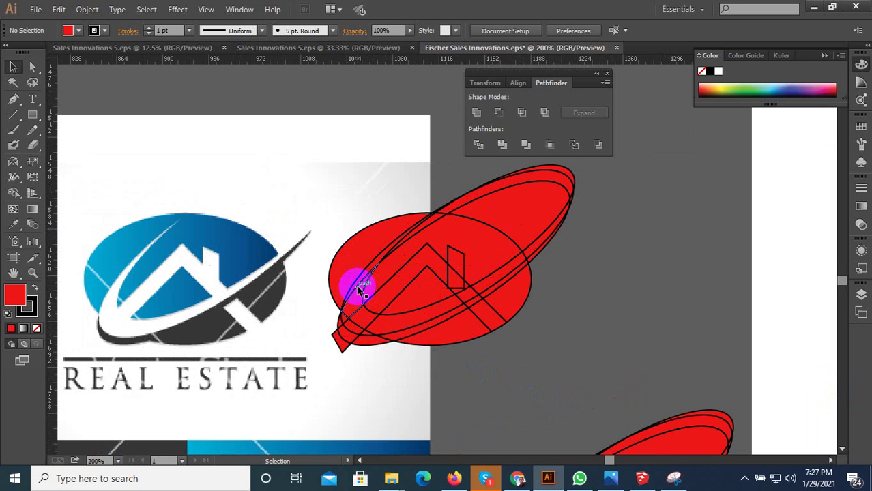
left_click(358, 289)
key("Delete")
left_click(358, 289)
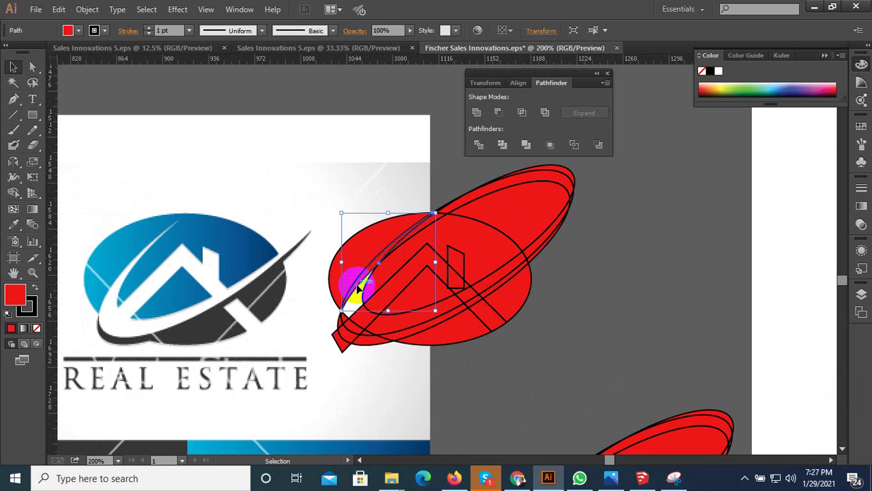
key("Delete")
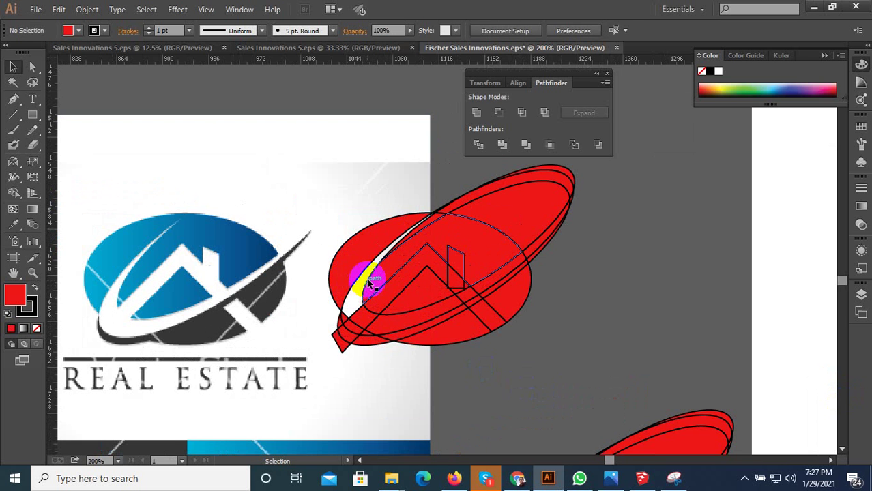
key("ctrl+z")
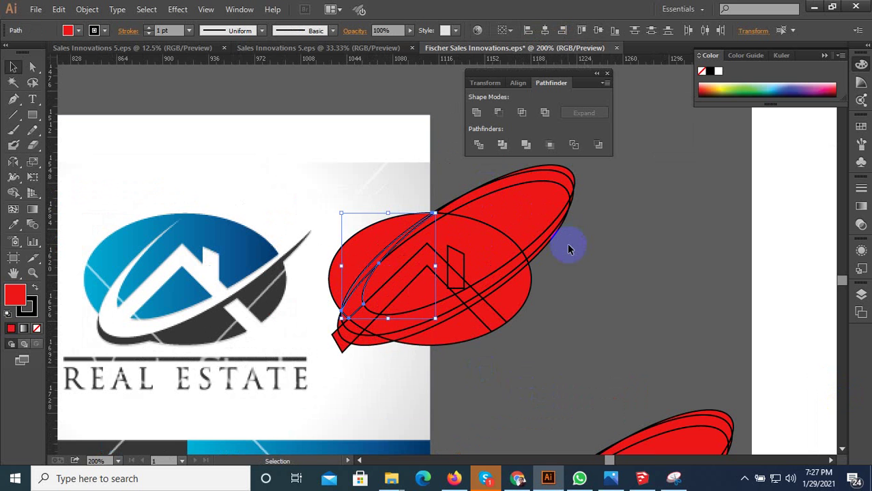
- Inspect the red pieces' anchor points and bounds with the Direct Selection tool
key("a")
key("ctrl+a")
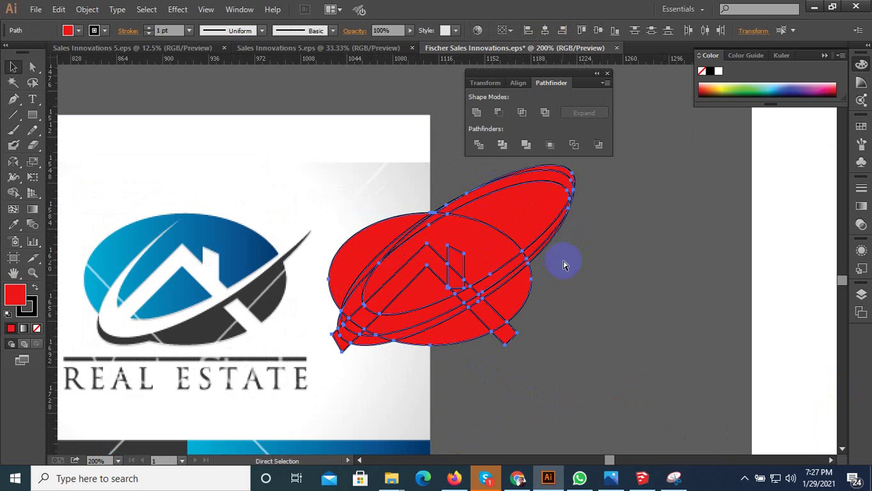
left_click(563, 269)
left_click(467, 302)
left_click(595, 311)
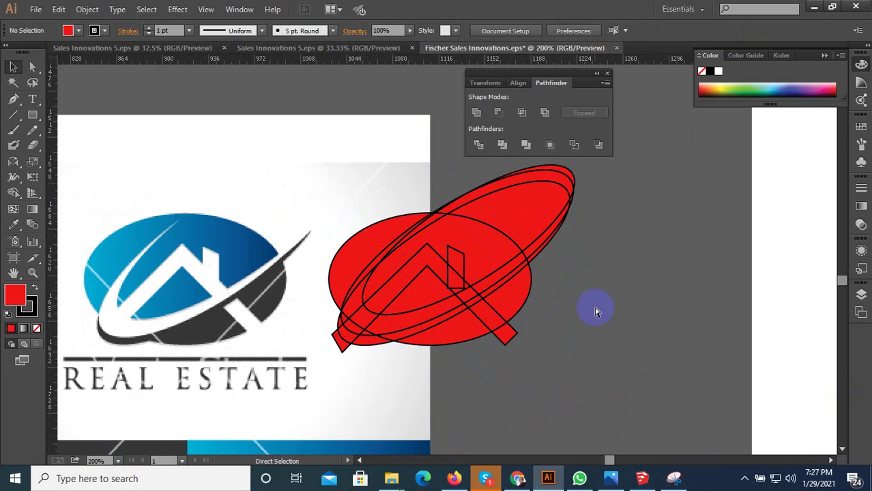
key("ctrl+a")
left_click(594, 316)
left_click(457, 278)
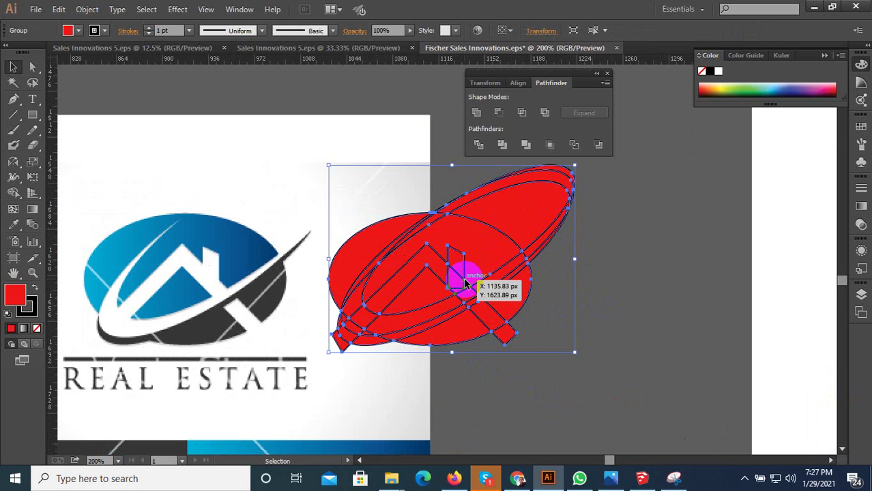
key("ctrl+a")
left_click(503, 311)
left_click(619, 327)
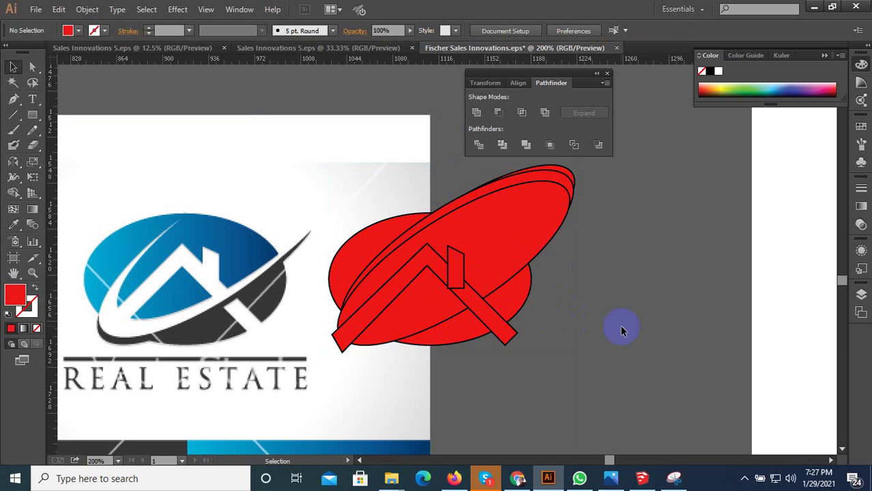
- Check individual paths with the Selection tool and reselect the red shapes
key("v")
left_click(438, 255)
left_click(558, 300)
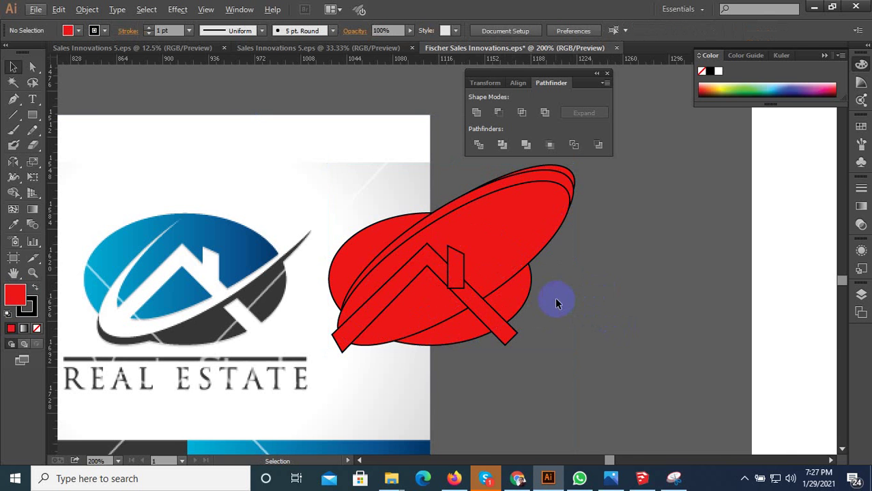
left_click(742, 476)
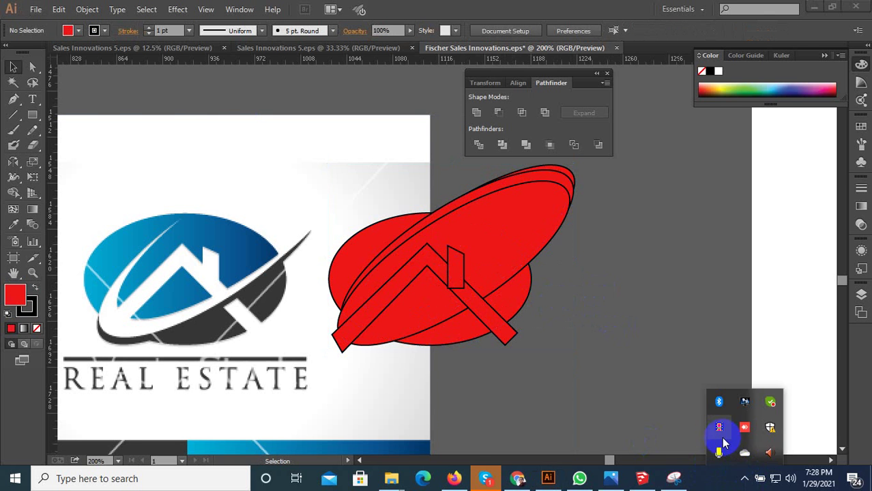
left_click(721, 425)
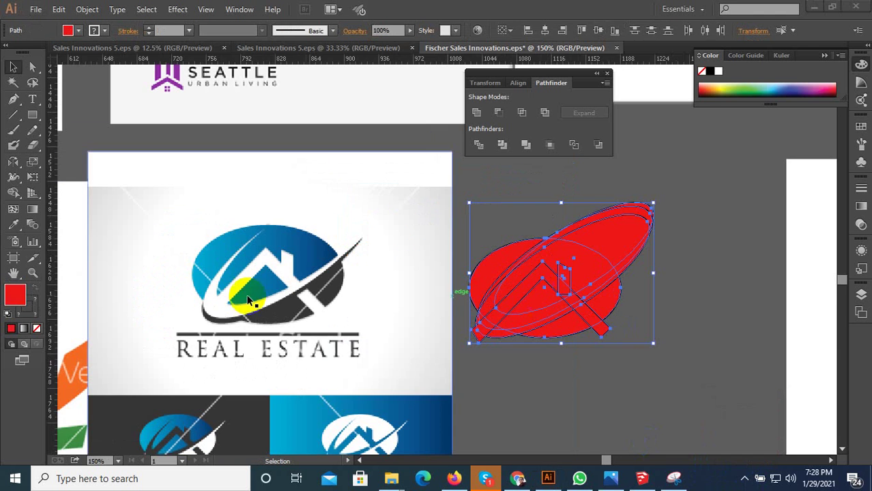
scroll(485, 270, "up", 2)
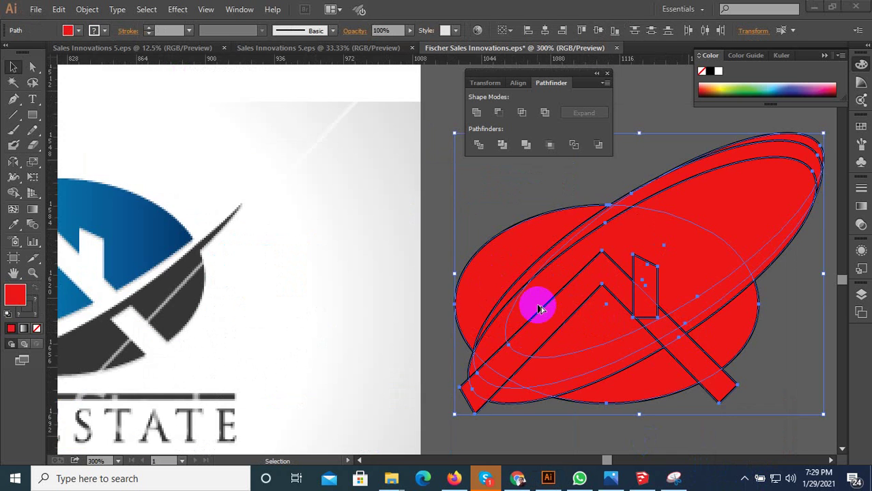
scroll(539, 309, "down", 1)
- With the Shape Builder tool, merge the regions along the house stroke into one piece
left_click(15, 194)
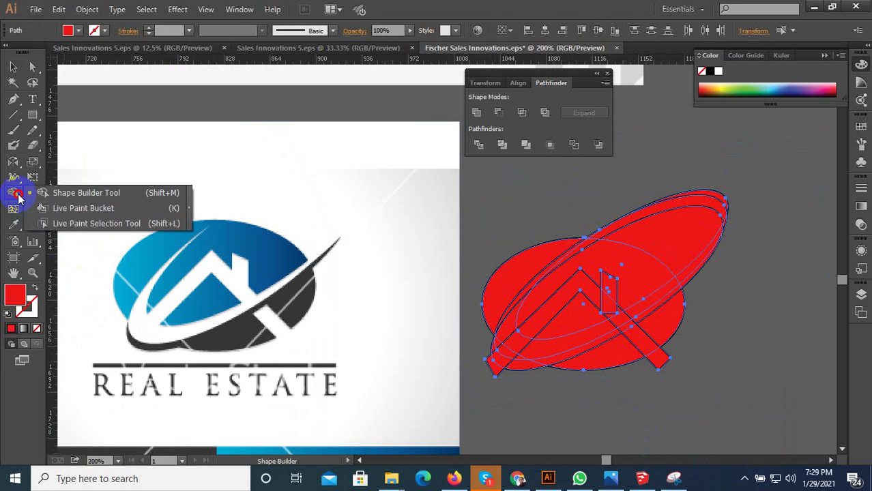
left_click(71, 193)
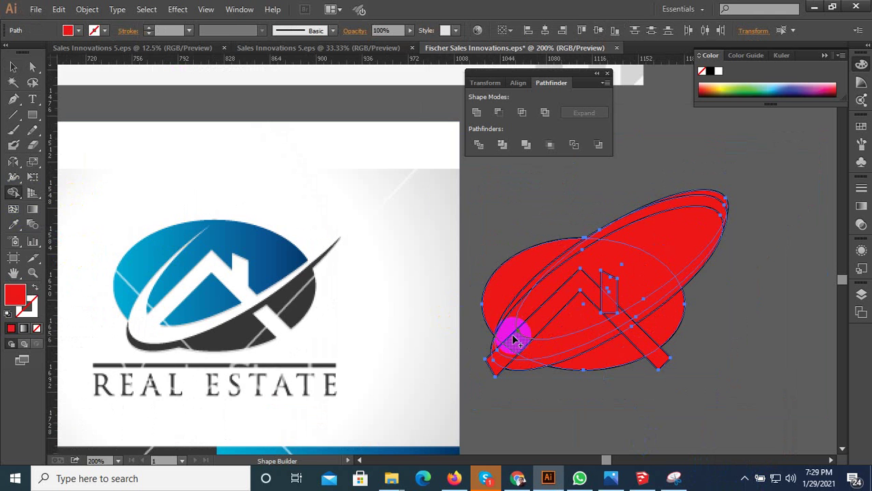
scroll(514, 339, "up", 1)
scroll(515, 339, "up", 1)
scroll(518, 337, "down", 1)
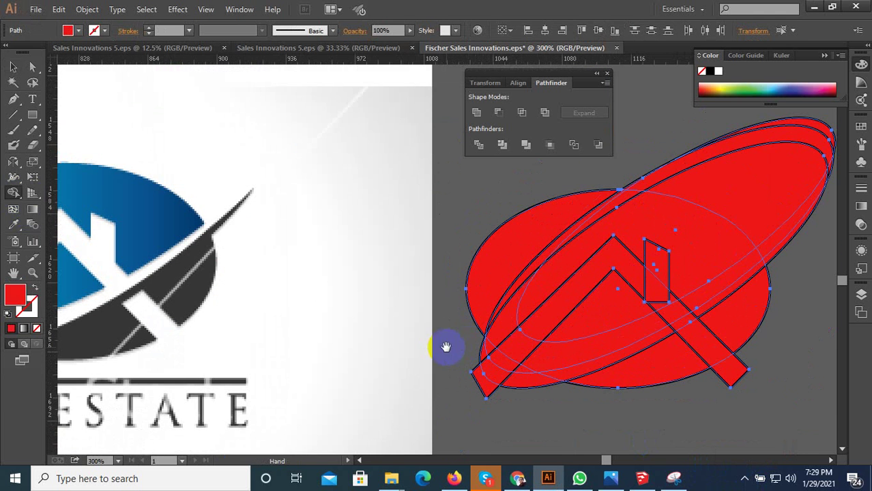
scroll(525, 353, "down", 1)
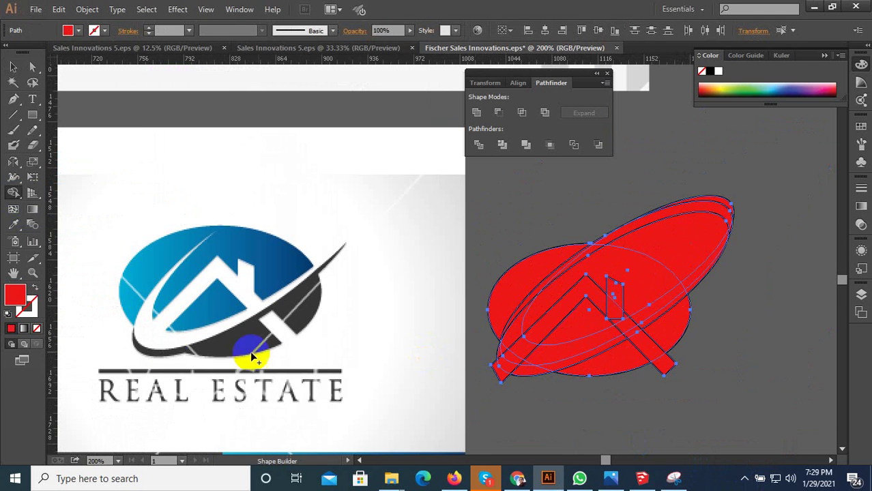
left_click_drag(496, 351, 533, 356)
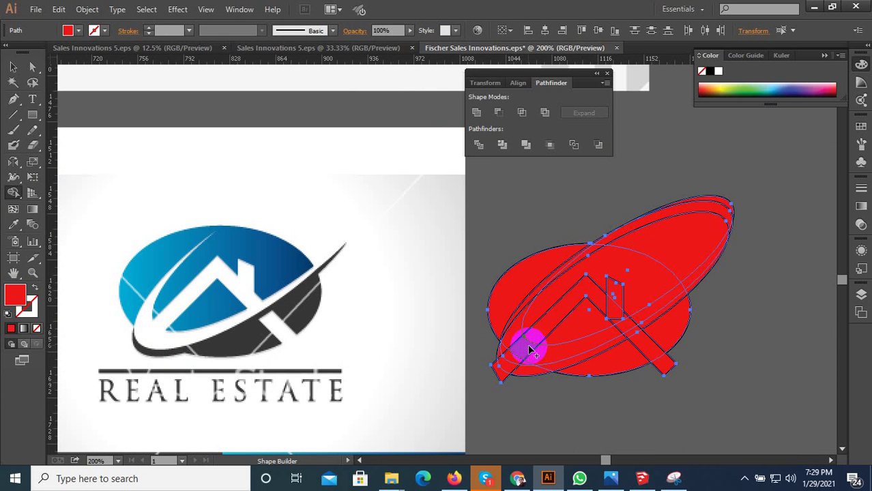
mouse_move(529, 349)
left_mouse_down()
mouse_move(605, 304)
mouse_move(608, 311)
left_mouse_up()
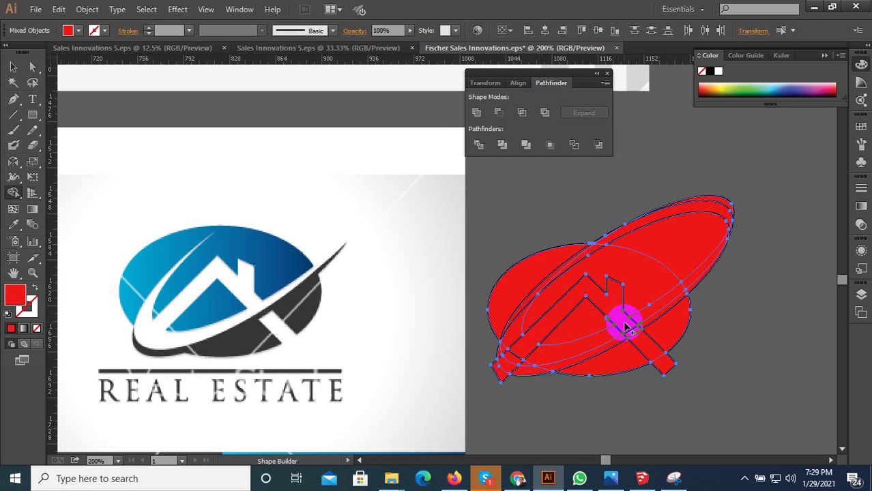
- Join the house stroke with the lower-right leg and the oval regions
left_click_drag(616, 316, 647, 341)
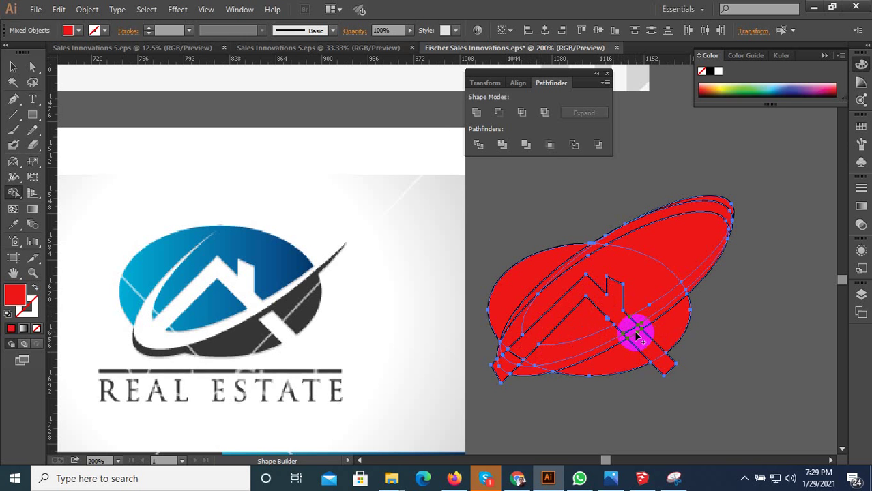
left_click_drag(653, 360, 664, 364)
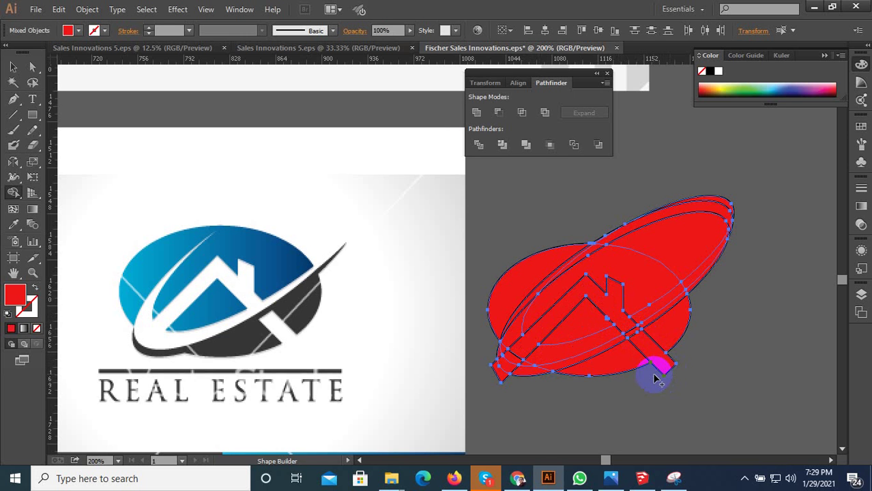
mouse_move(654, 379)
left_mouse_down()
mouse_move(647, 348)
mouse_move(528, 354)
left_mouse_up()
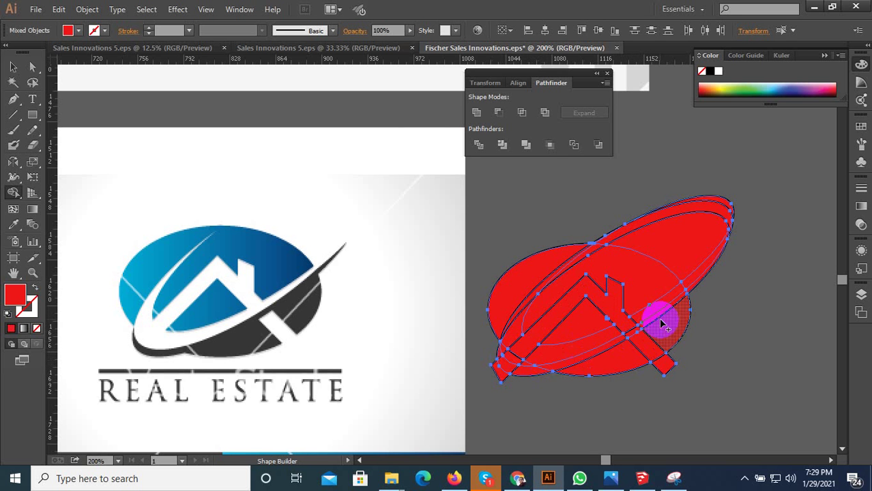
mouse_move(529, 354)
left_mouse_down()
mouse_move(682, 301)
mouse_move(605, 348)
mouse_move(567, 352)
mouse_move(592, 348)
mouse_move(654, 309)
left_mouse_up()
scroll(710, 300, "up", 1)
scroll(605, 345, "down", 1)
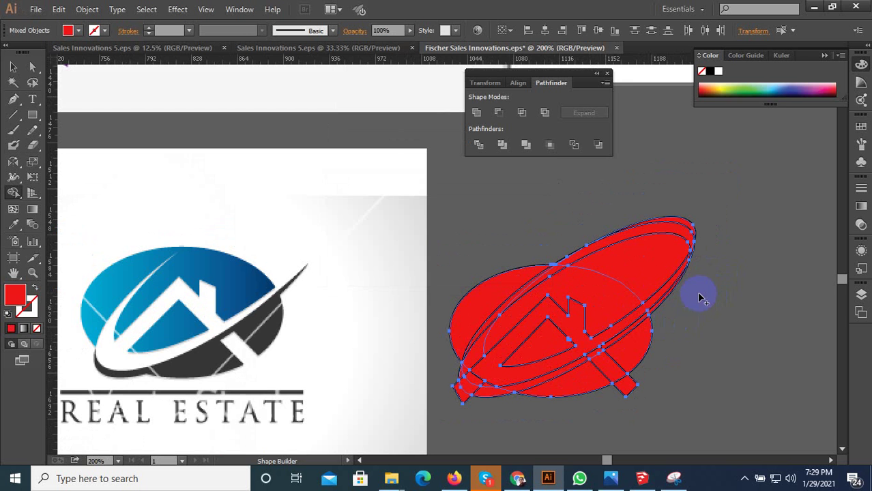
left_click_drag(678, 316, 474, 394)
- Merge the band's lower-left tip and lower edge into one shape
scroll(461, 402, "left", 2)
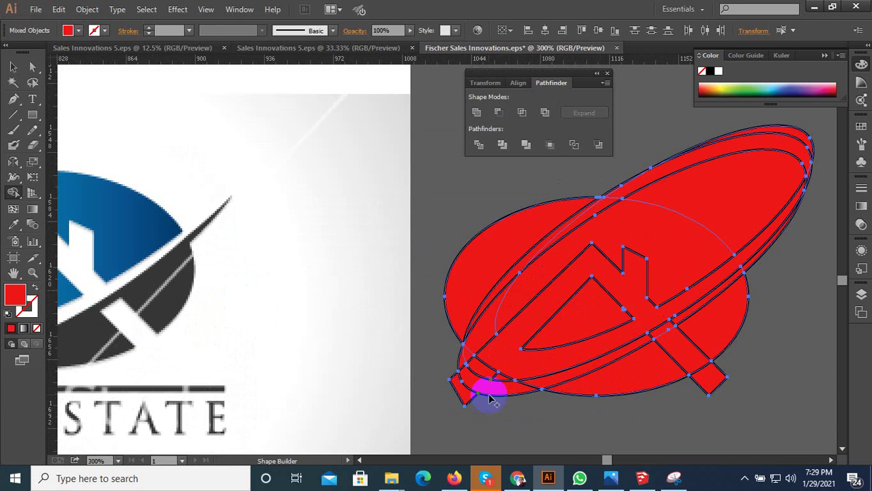
left_click_drag(494, 372, 563, 393)
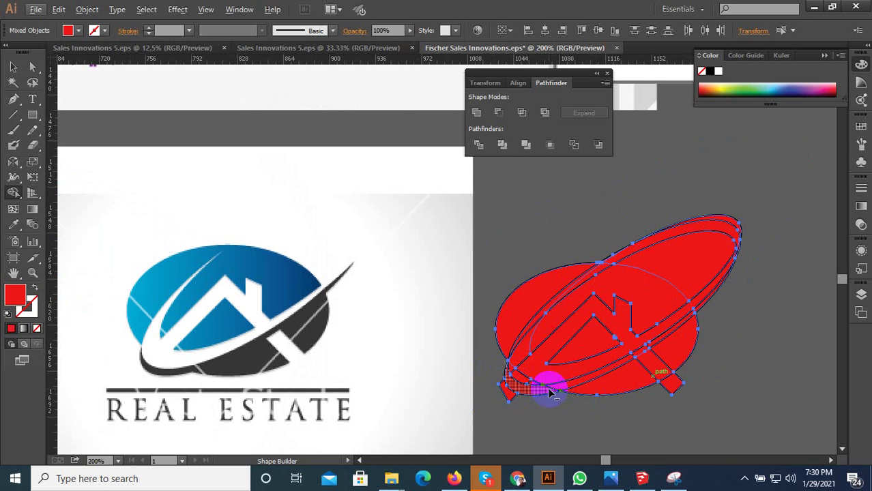
left_click_drag(550, 390, 575, 394)
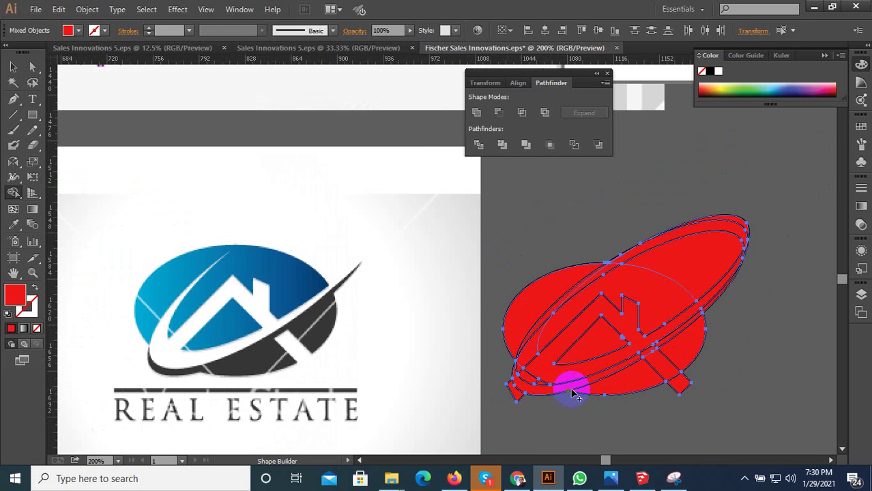
left_click_drag(573, 404, 534, 406)
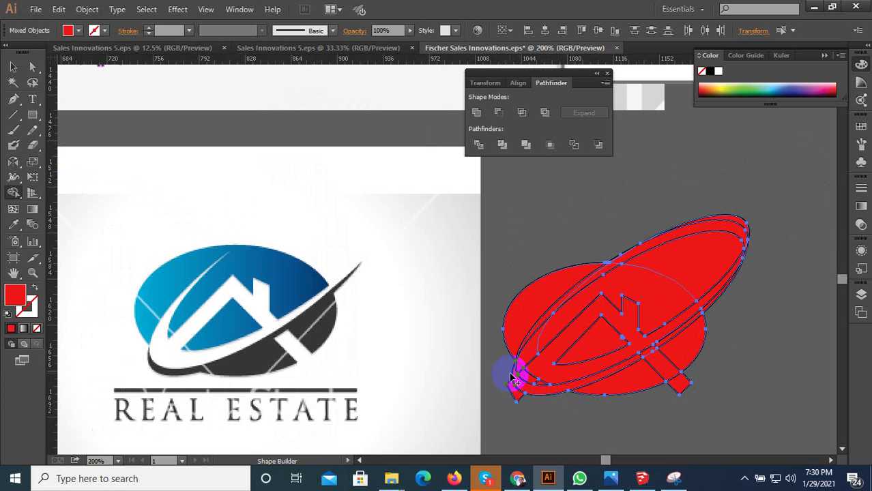
left_click_drag(517, 377, 523, 352)
- Merge the remaining pieces of the swoosh band into a single shape
scroll(524, 353, "up", 1)
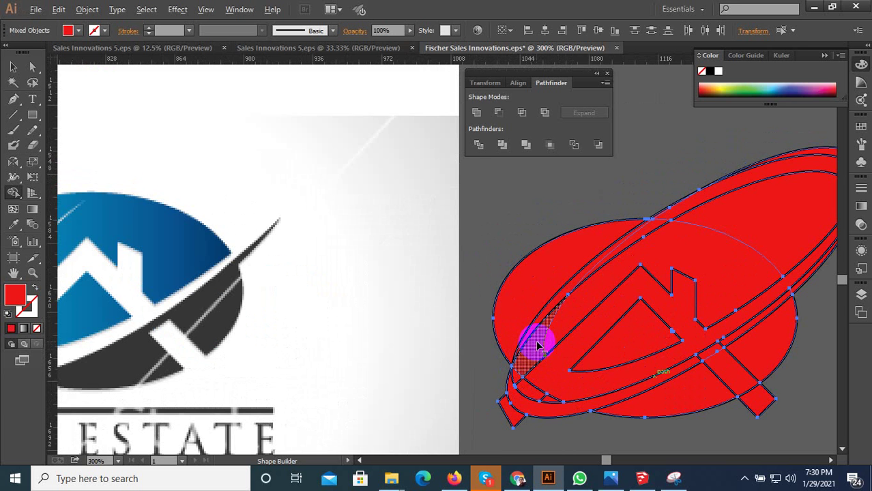
scroll(538, 347, "down", 1)
scroll(559, 321, "up", 1)
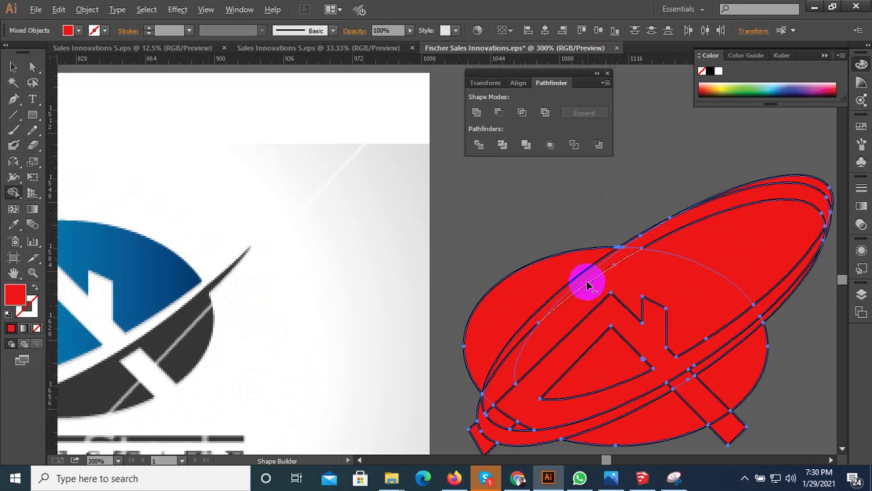
mouse_move(586, 282)
left_mouse_down()
mouse_move(619, 249)
mouse_move(481, 405)
mouse_move(612, 287)
left_mouse_up()
scroll(619, 251, "up", 3)
scroll(627, 257, "down", 2)
scroll(616, 249, "down", 2)
left_click_drag(617, 249, 580, 268)
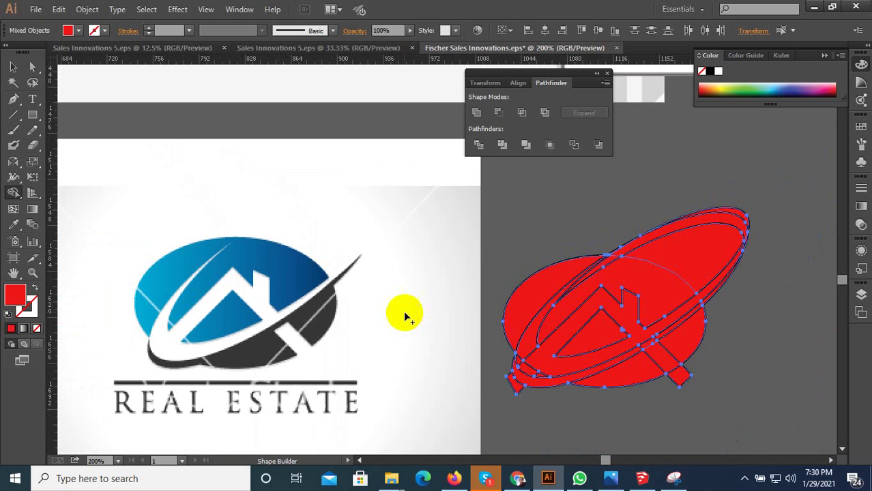
- Select both red shapes, apply Pathfinder Divide, and ungroup the pieces
left_click(13, 66)
left_click(598, 189)
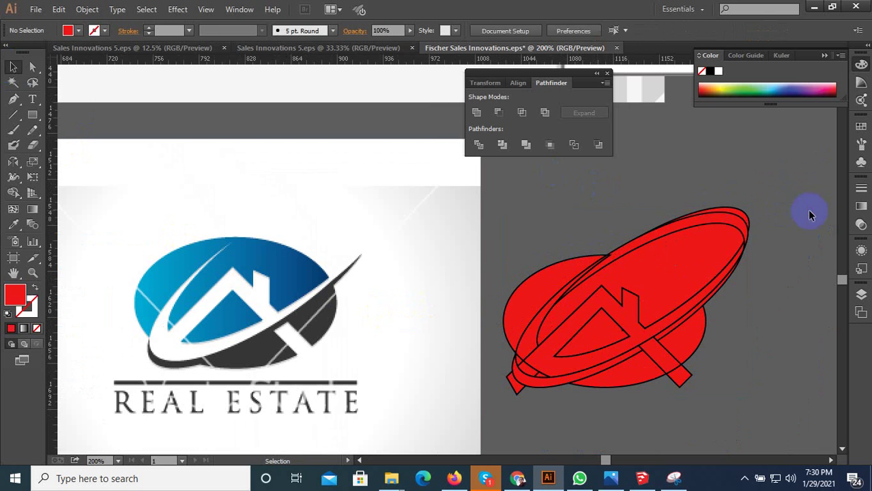
left_click(690, 249)
left_click_drag(764, 195, 522, 412)
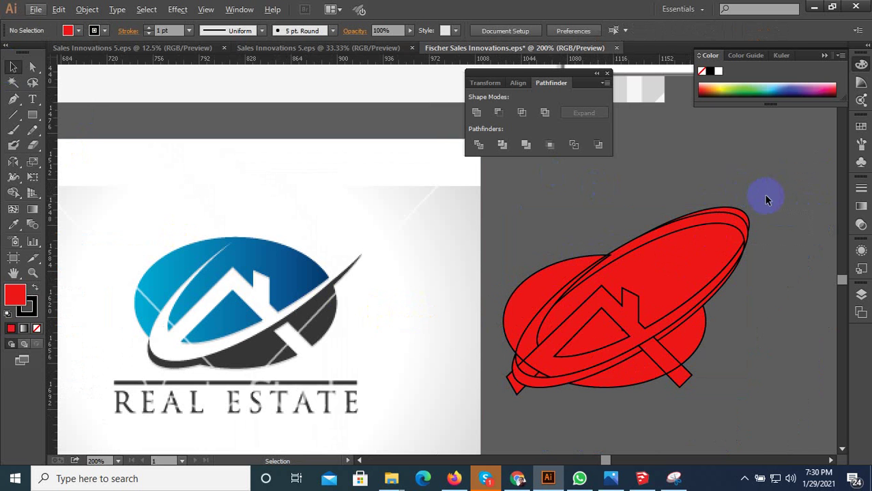
left_click(479, 145)
right_click(637, 298)
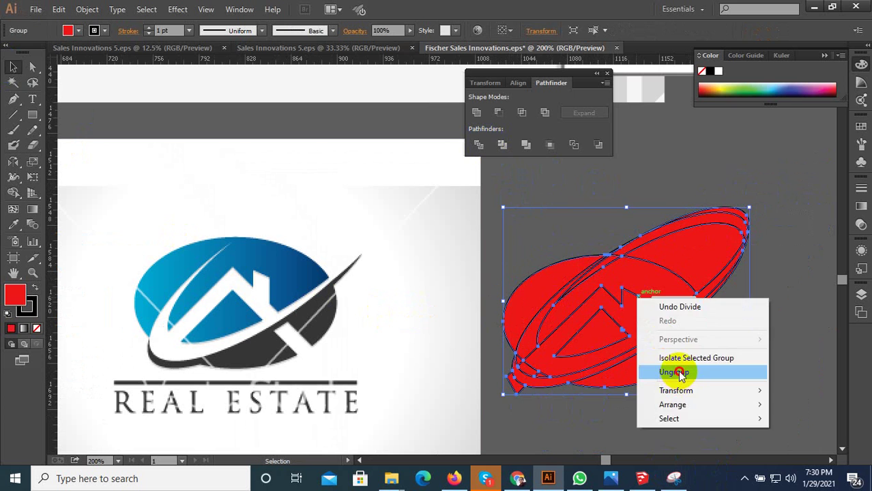
left_click(665, 372)
- Select only the upper slanted ellipse piece
left_click(759, 283)
left_click(724, 250)
left_click(726, 189)
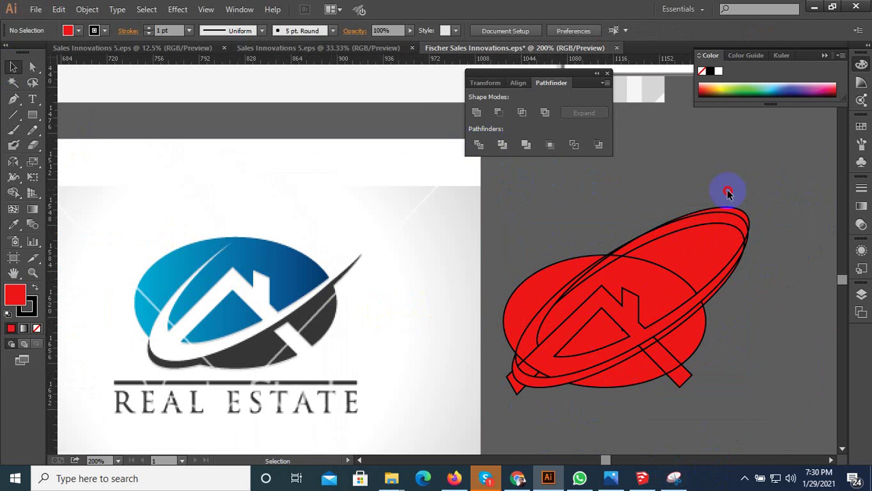
left_click(671, 244)
- Delete the upper slanted ellipse piece and pick out the sliver at the oval's lower-left edge
key("Delete")
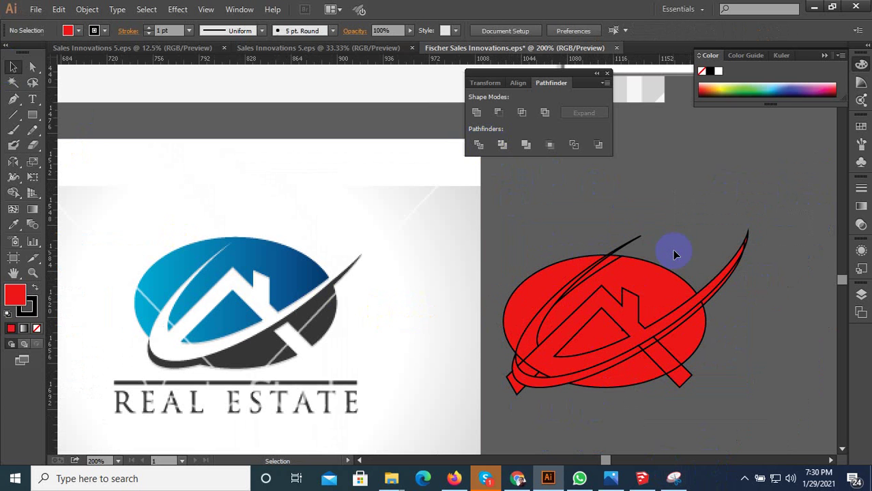
left_click_drag(667, 250, 607, 228)
left_click_drag(515, 401, 513, 387)
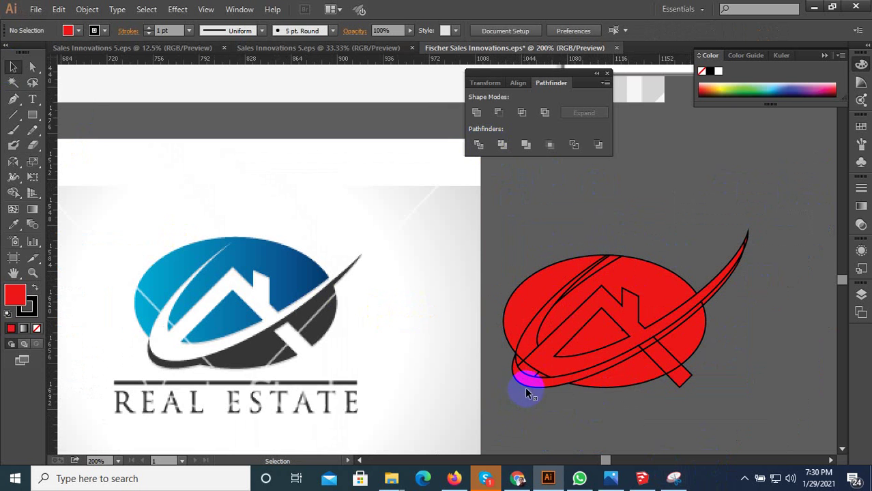
left_click(536, 372)
left_click(534, 369, "shift")
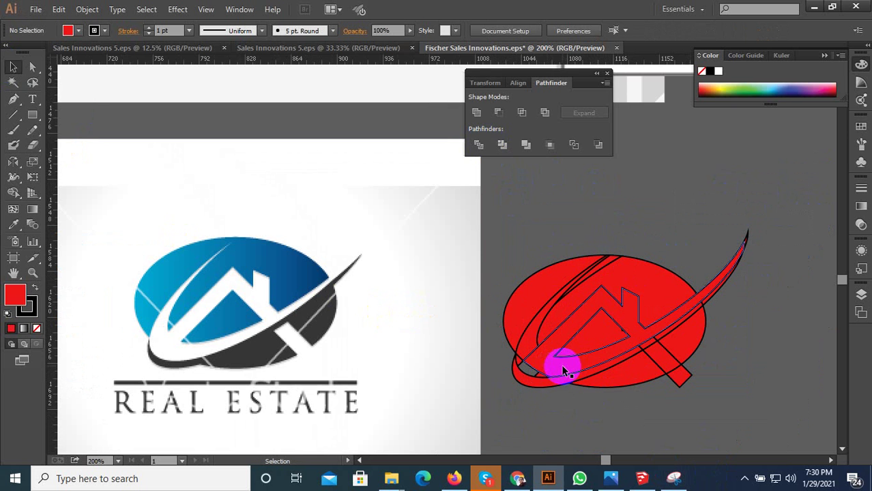
left_click(534, 369)
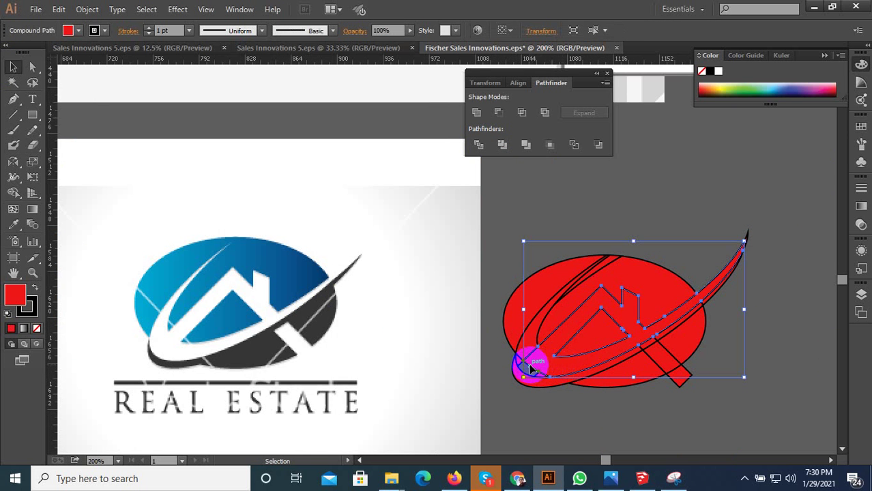
left_click(530, 368, "shift")
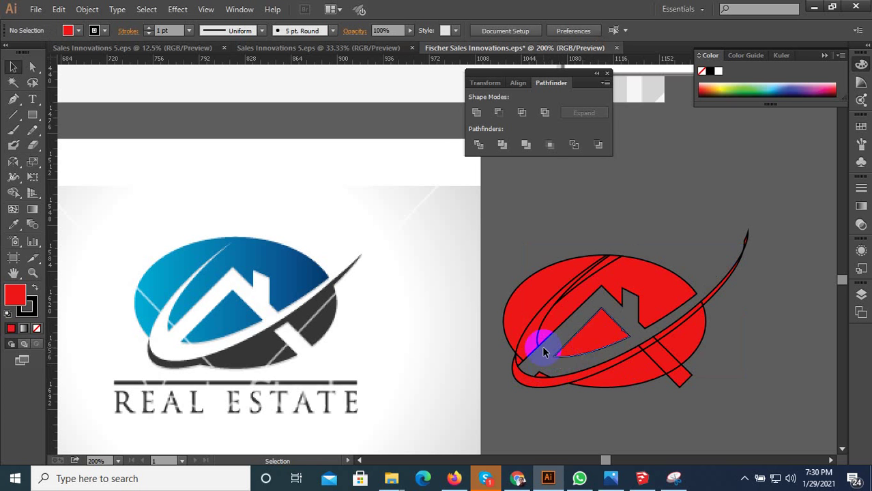
- Select the leftover pieces inside the swoosh and the thin strip along the oval's top
left_click(529, 359)
left_click(523, 356, "shift")
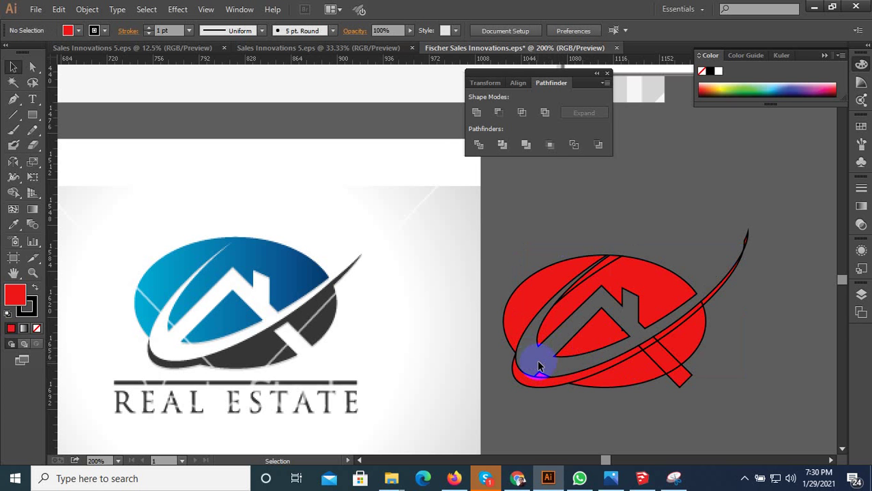
left_click(538, 364)
left_click(540, 363, "shift")
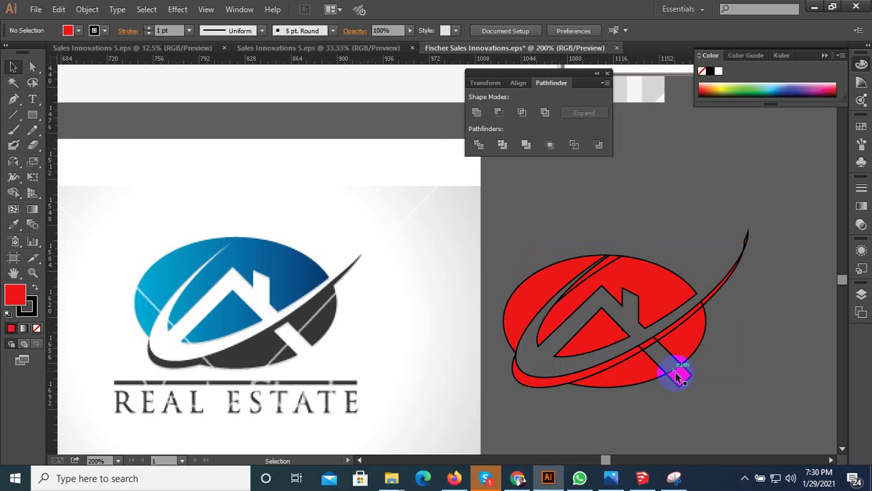
left_click(749, 236)
left_click(757, 239, "shift")
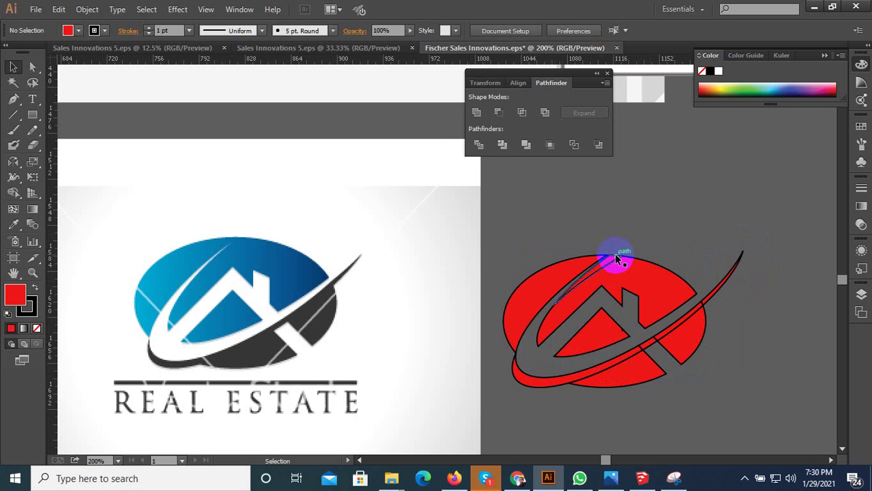
left_click(626, 275, "ctrl")
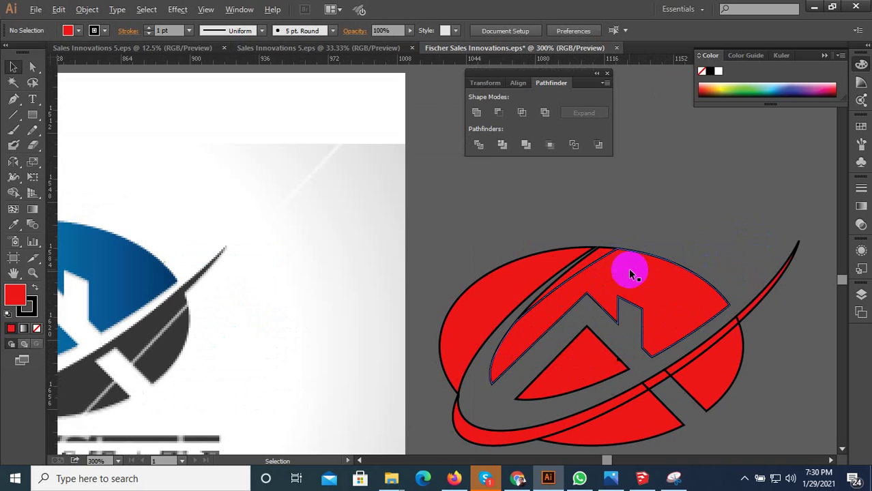
left_click(745, 478)
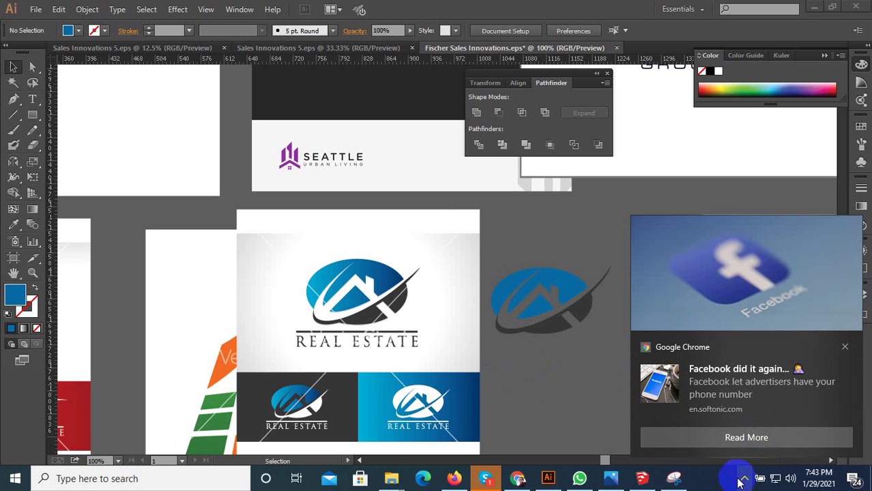
mouse_move(746, 382)
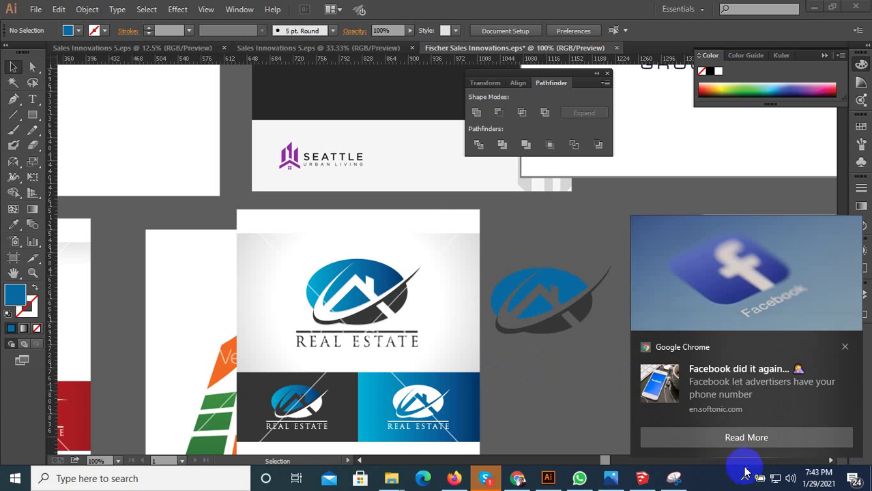
- Dismiss the Chrome Facebook notification covering the artboards
left_click(844, 347)
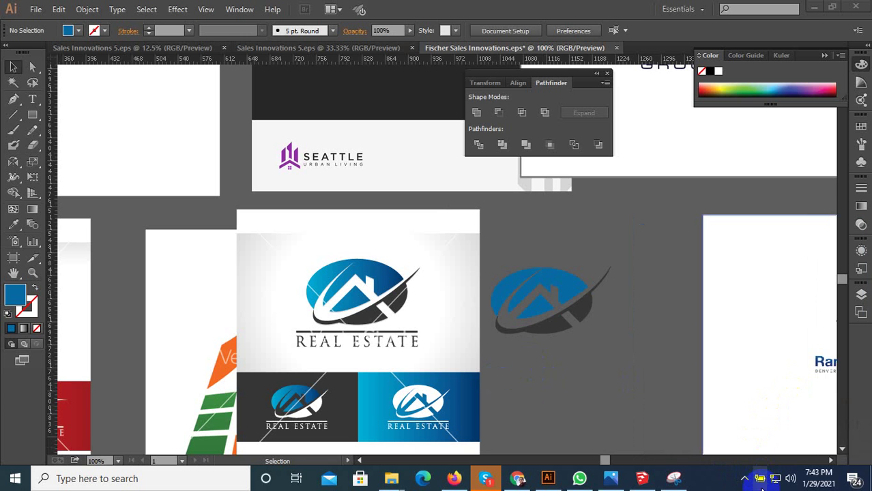